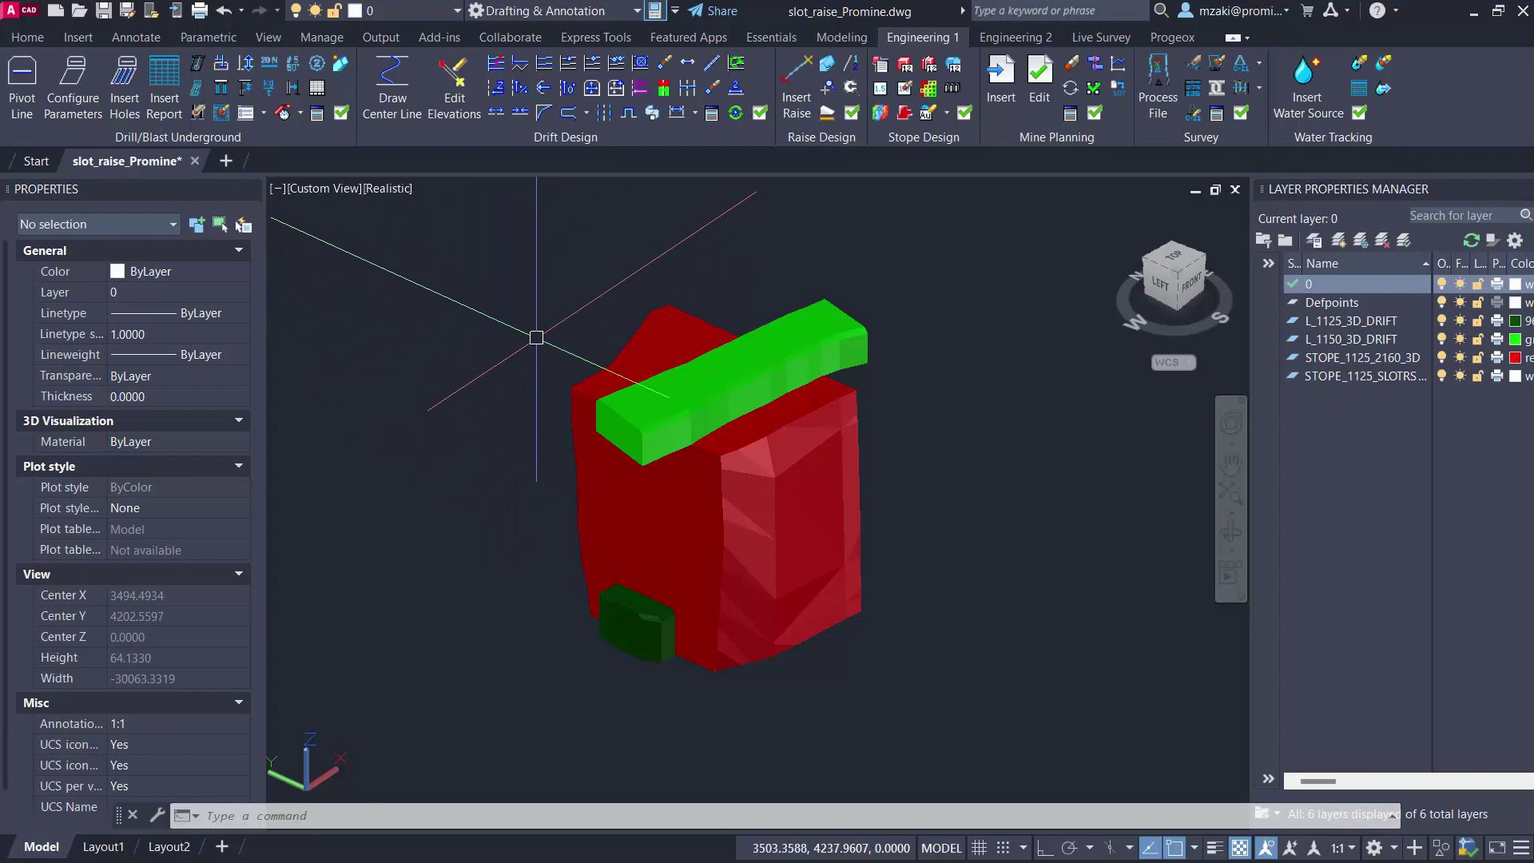
- Orbit and pan around the green drifts and red stope, then open the Drill-Blast Underground options
middle_click_drag(732, 382, 743, 413, "shift")
scroll(822, 319, "up", 4)
left_click(725, 394)
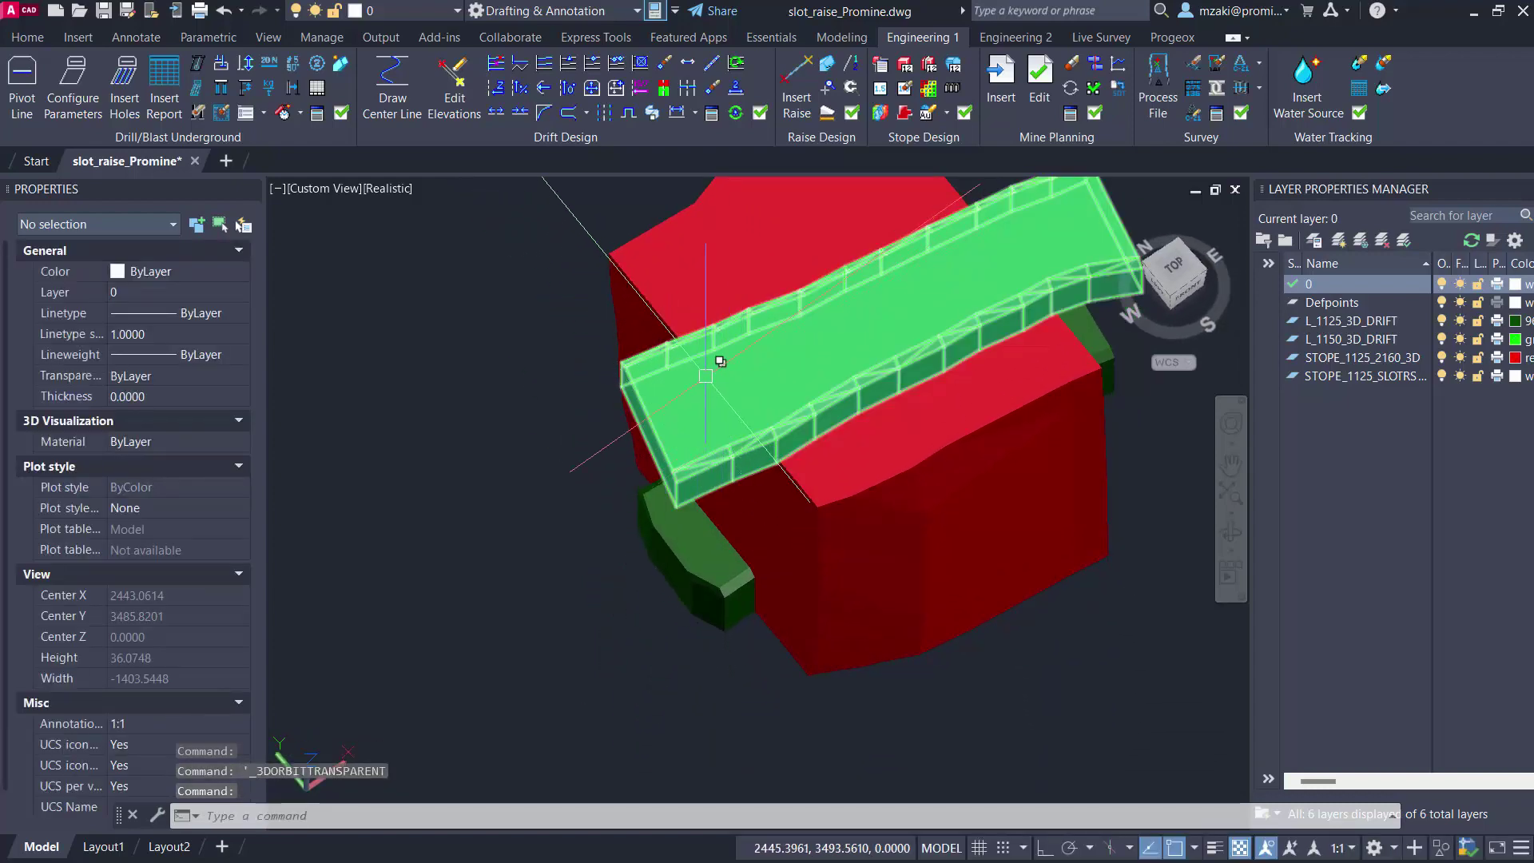
middle_click_drag(721, 361, 763, 463, "shift")
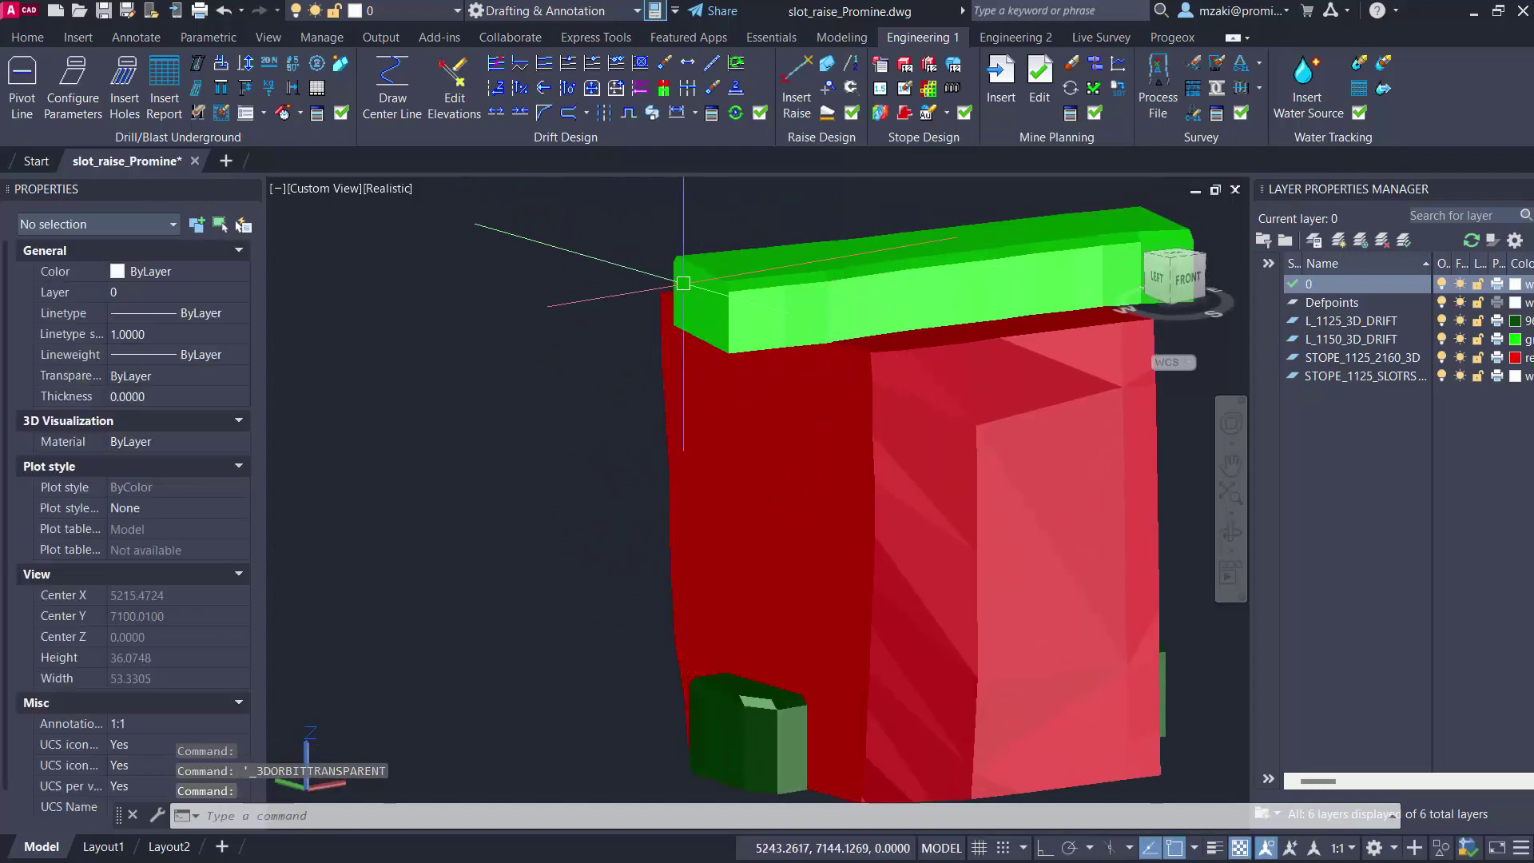
middle_click_drag(828, 298, 772, 230)
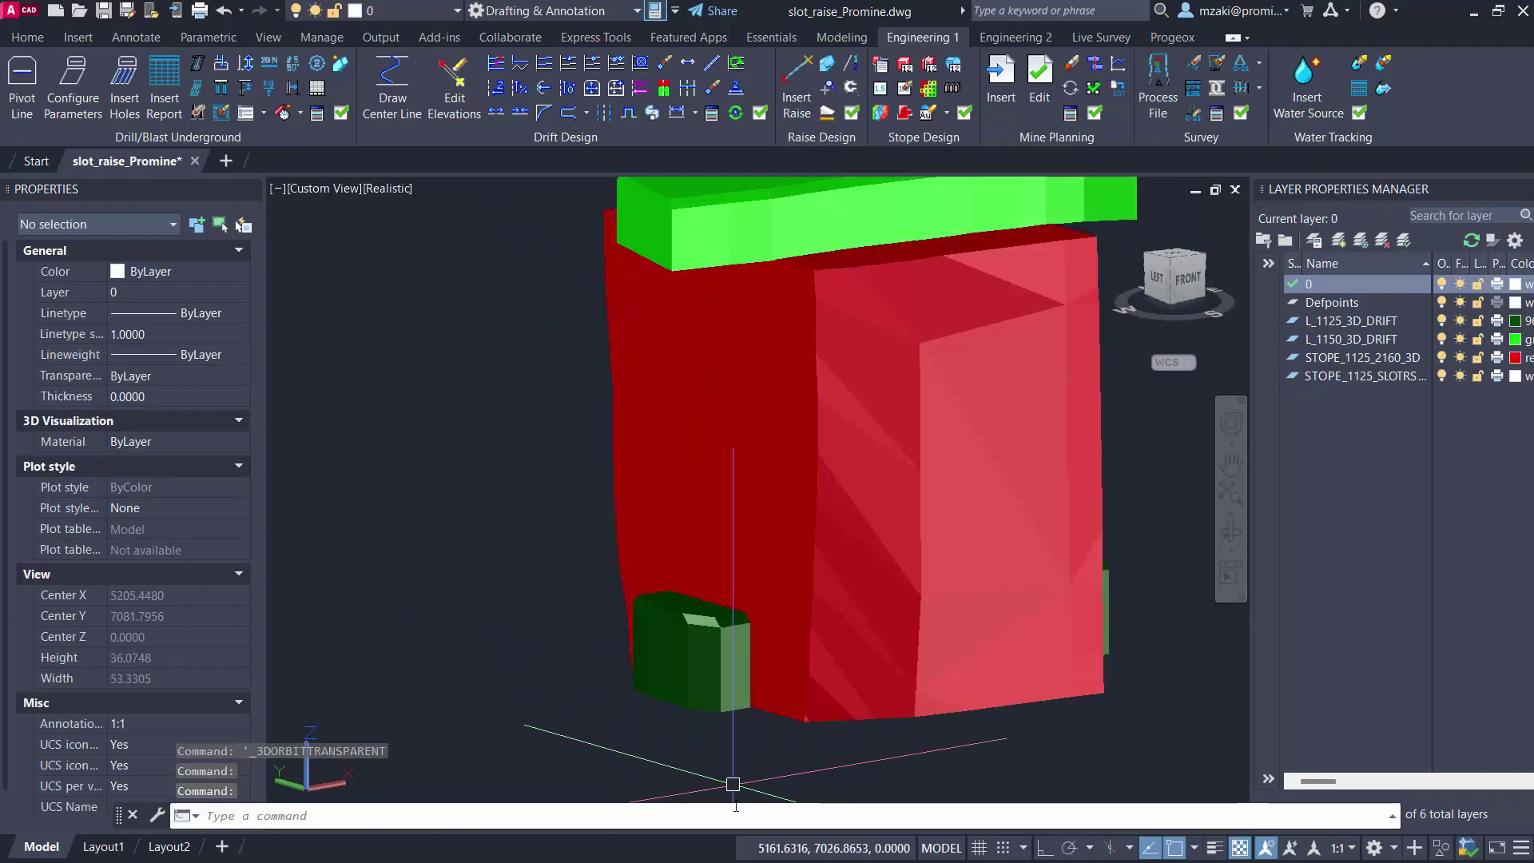
middle_click_drag(511, 589, 545, 528, "shift")
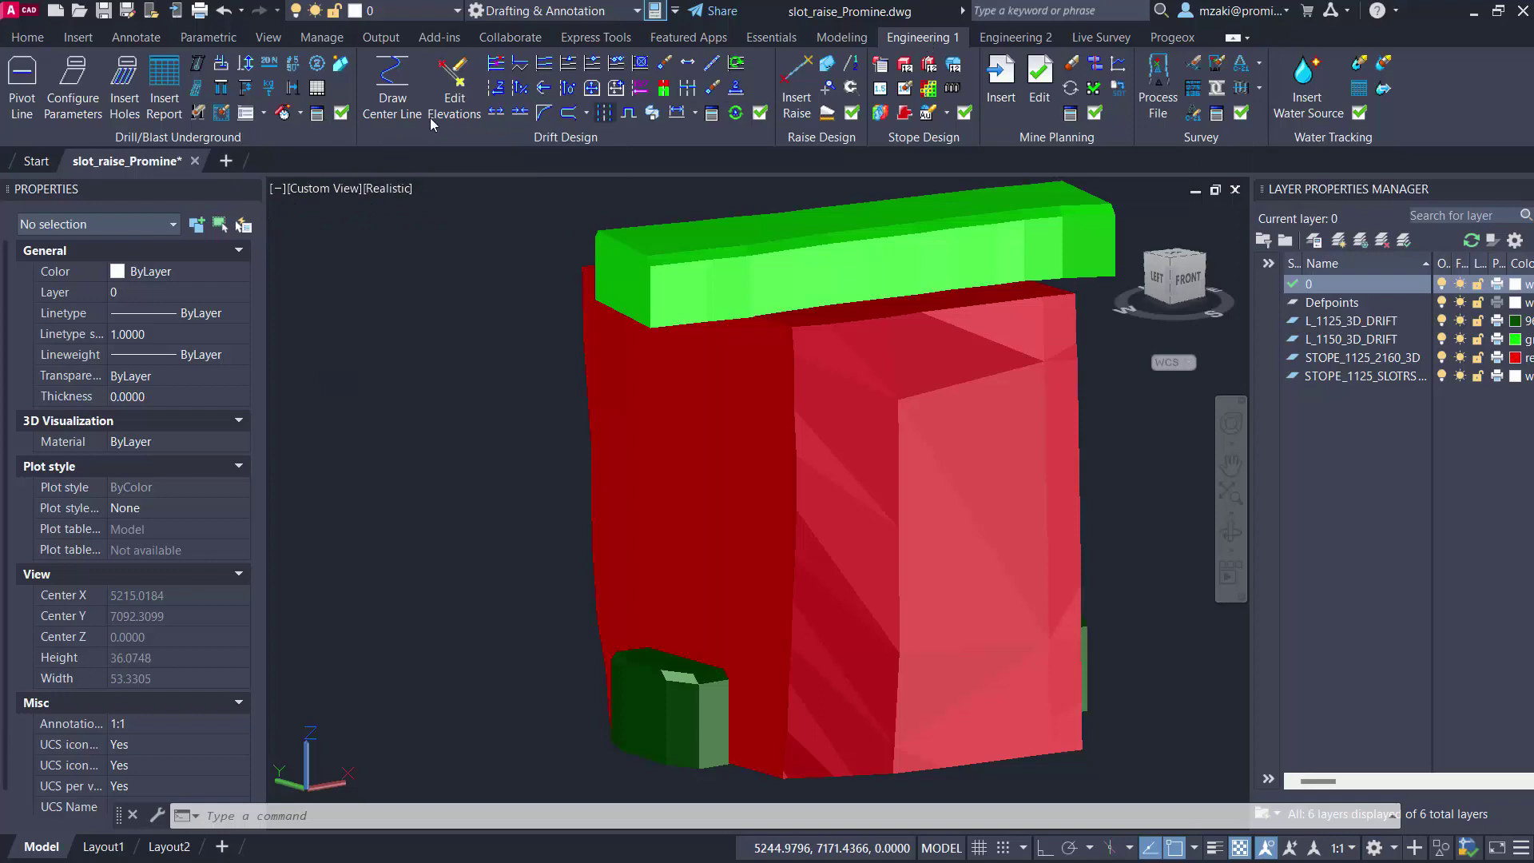
left_click(341, 114)
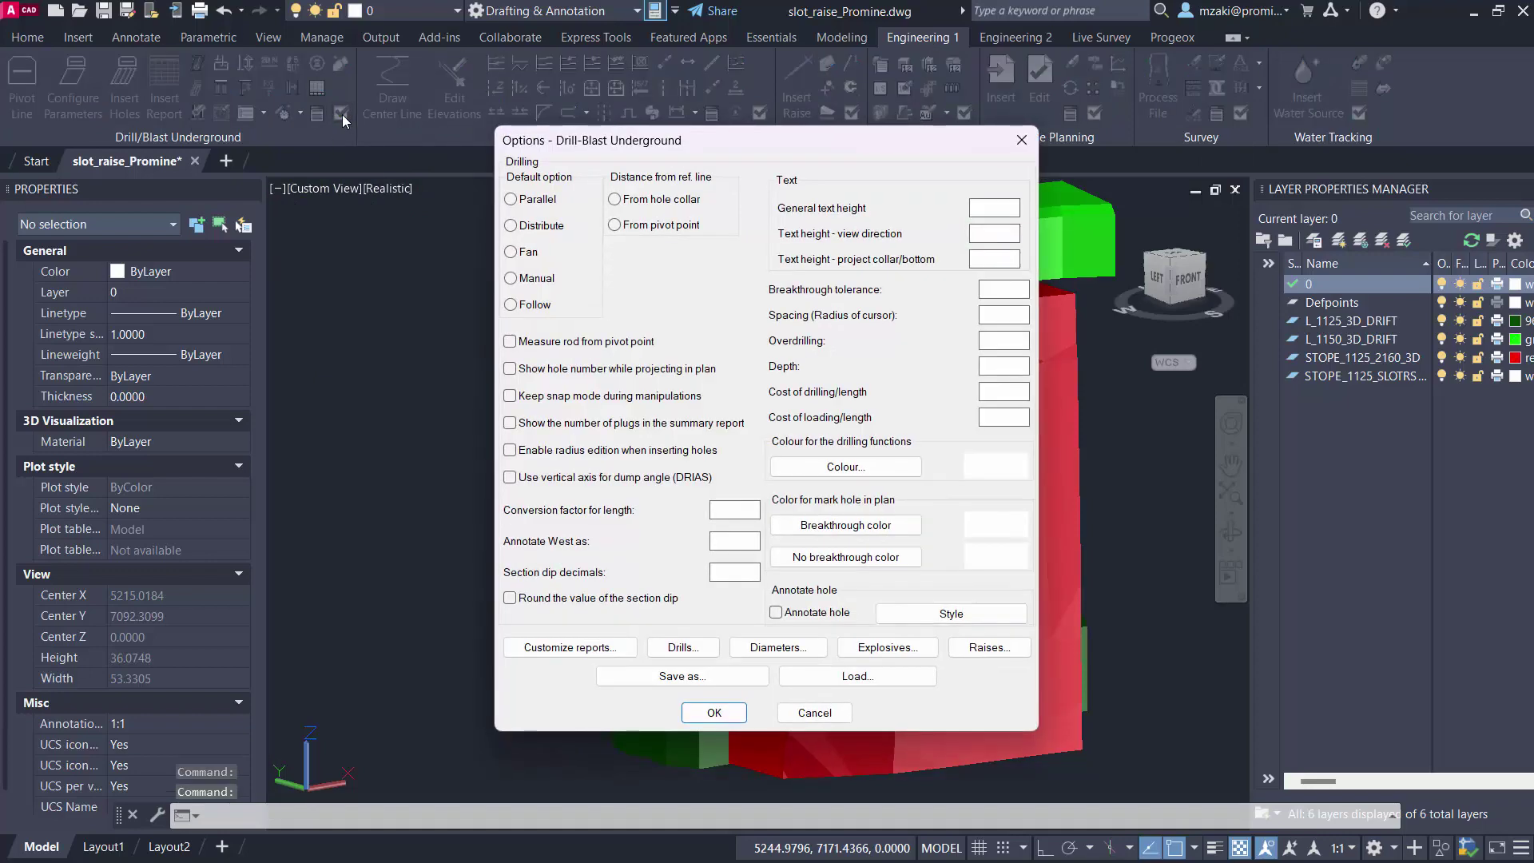
- From the Raises template list, open the 2x2 Slot Raise template for editing
left_click(987, 649)
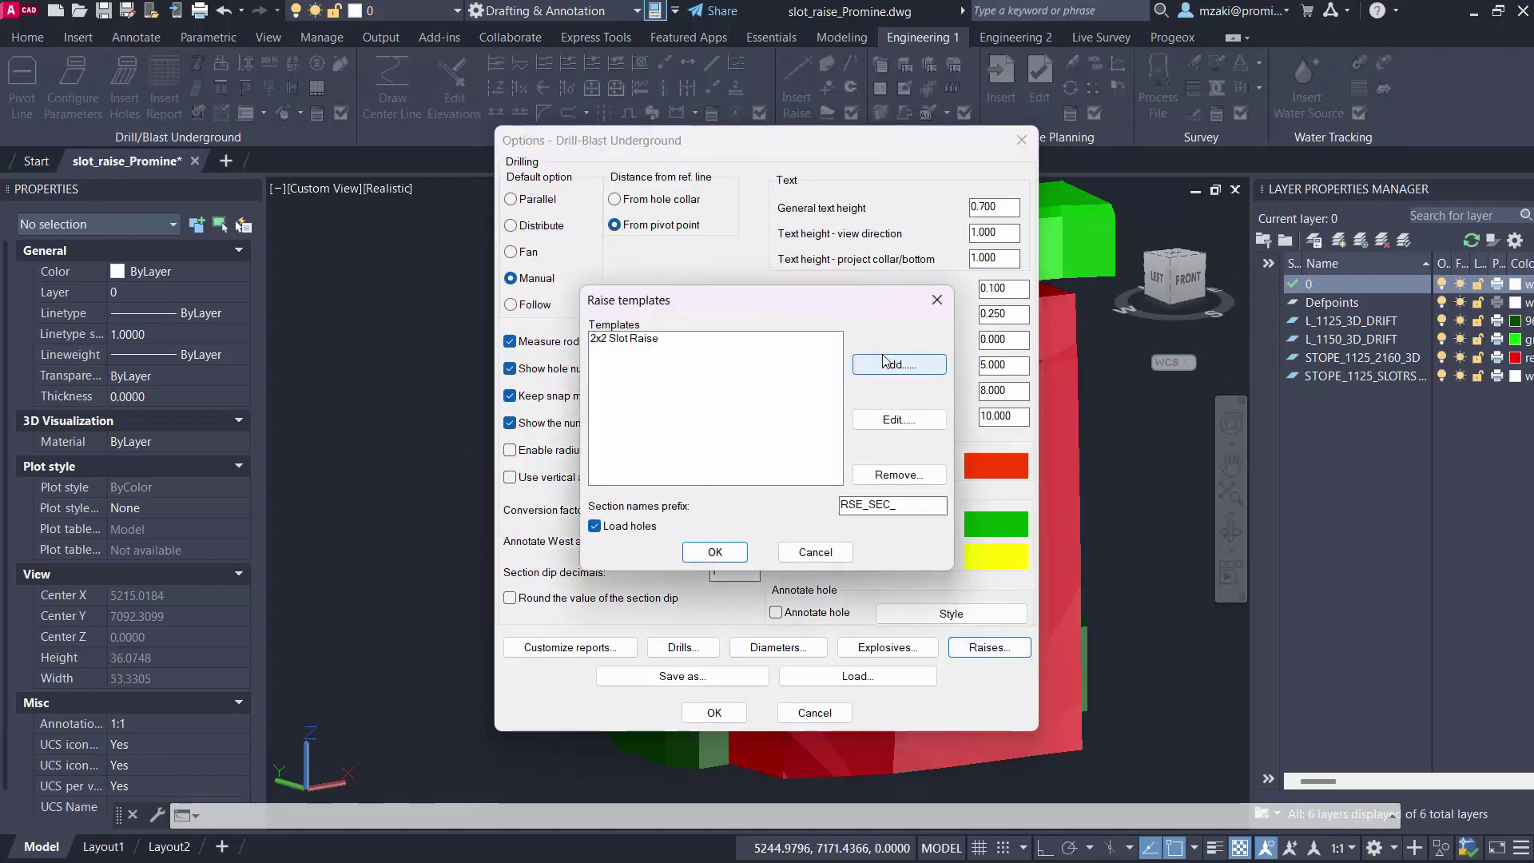
left_click(644, 338)
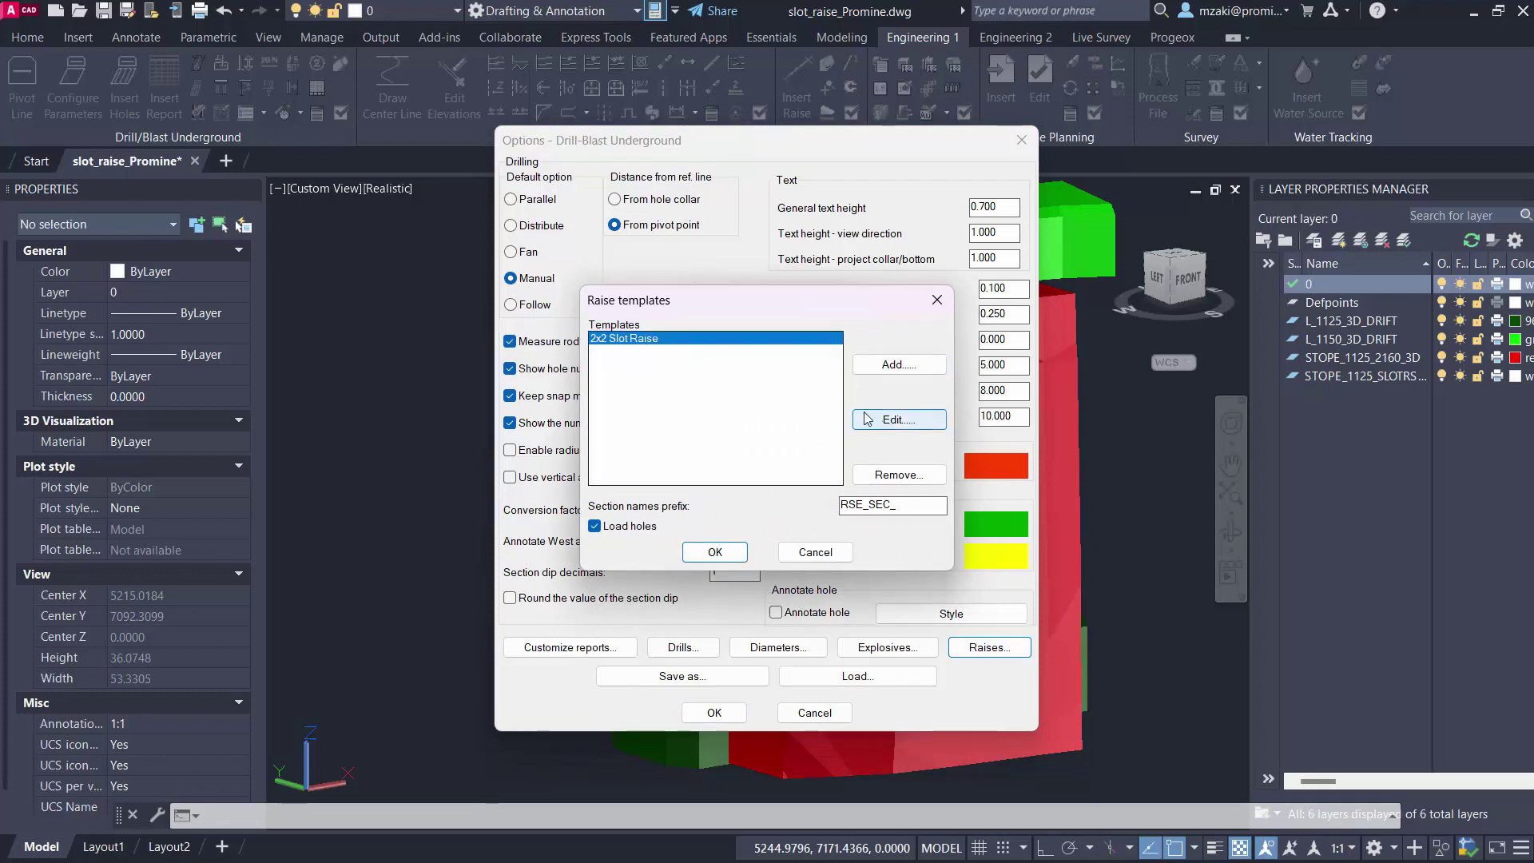
left_click(891, 421)
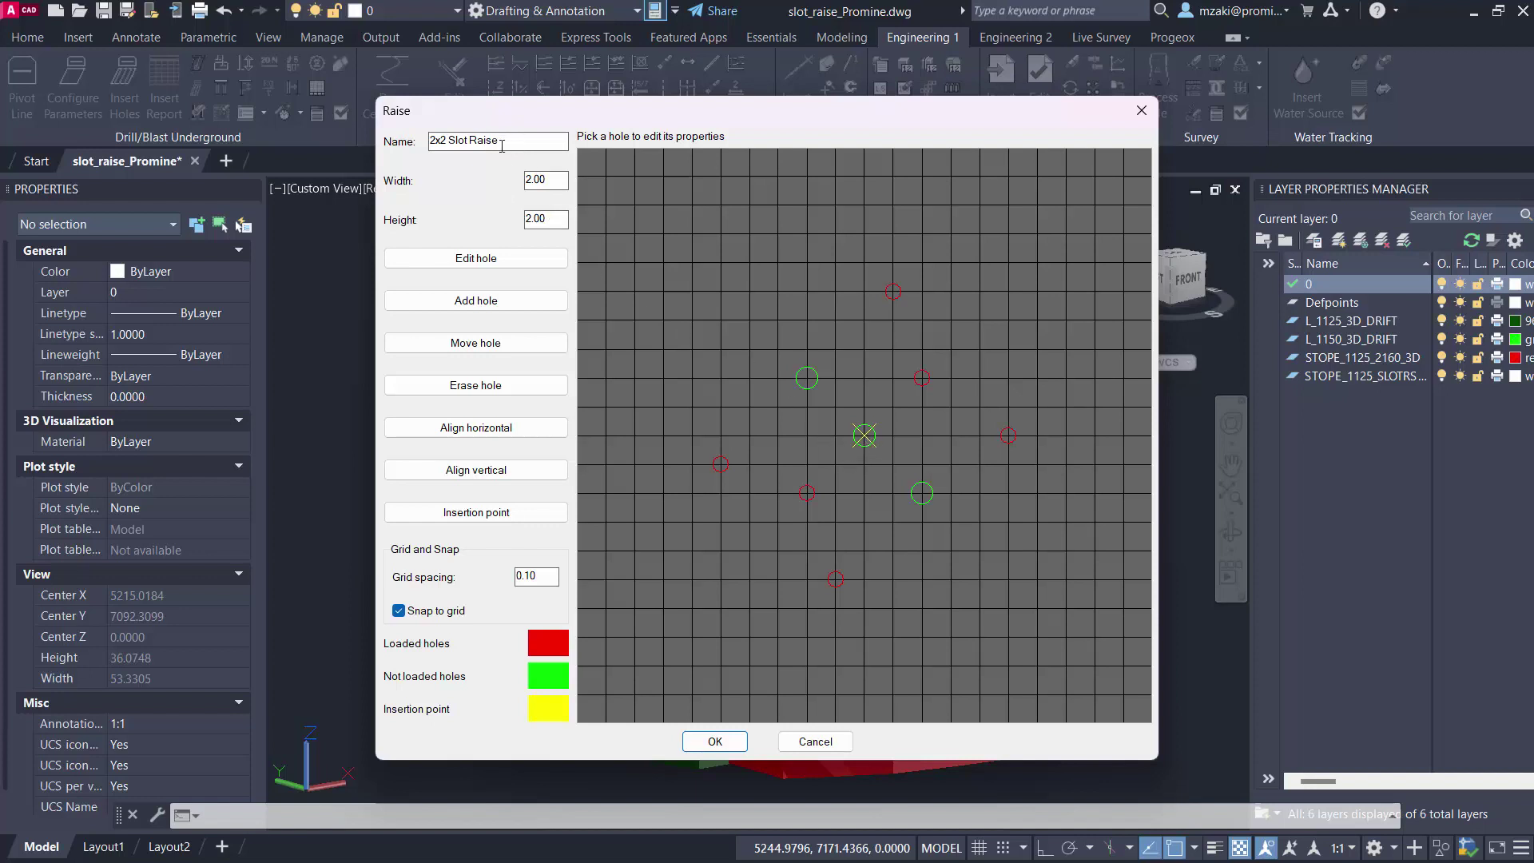
left_click_drag(502, 146, 409, 135)
- Change the 2x2 Slot Raise grid spacing from 0.10 to 0.2
double_click(538, 575)
type("0")
left_click(555, 177)
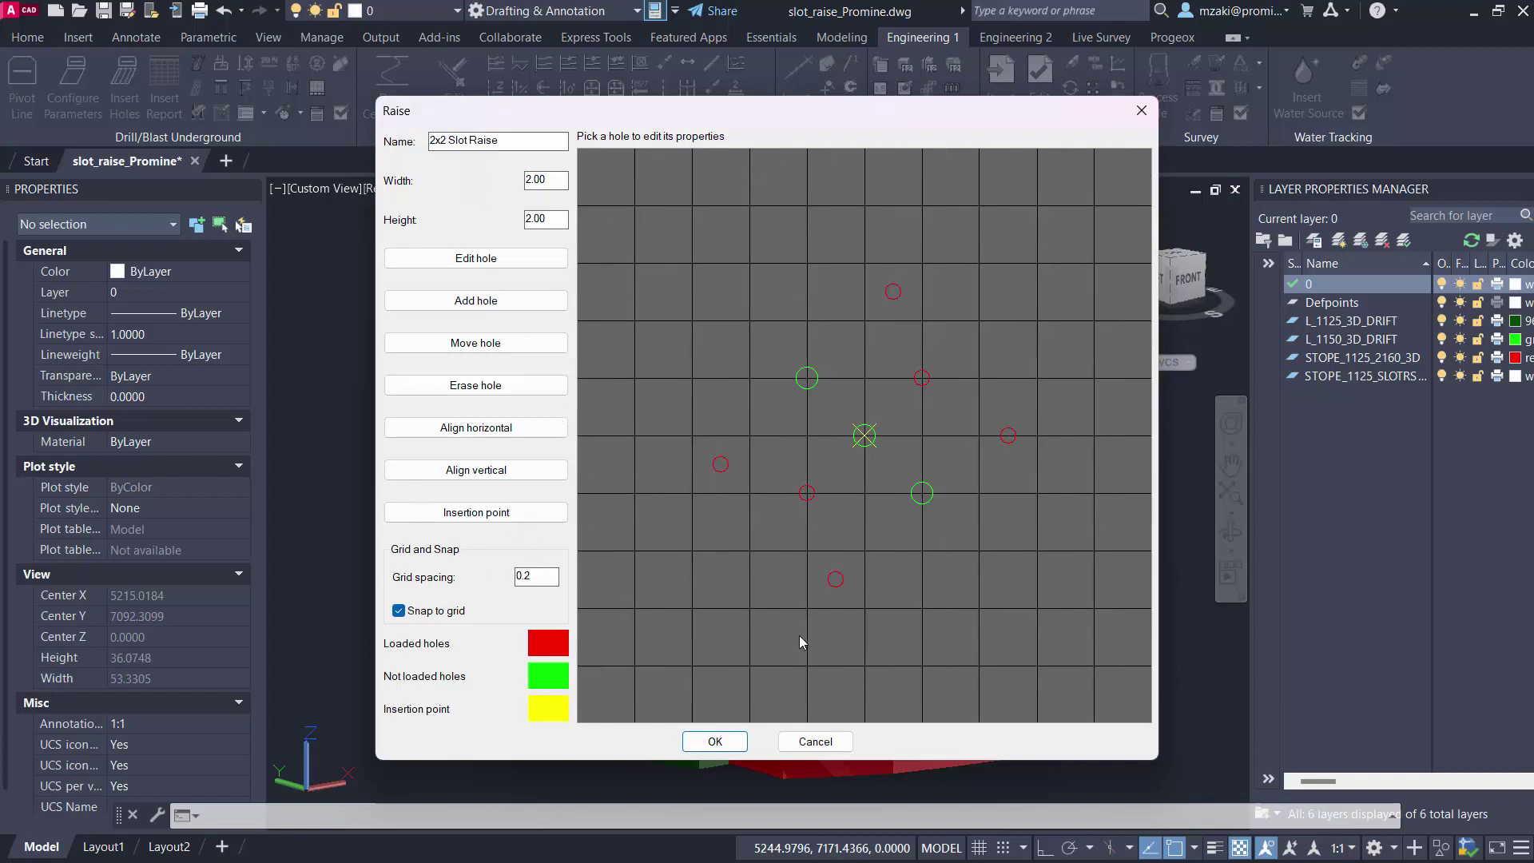
double_click(537, 579)
left_click(524, 308)
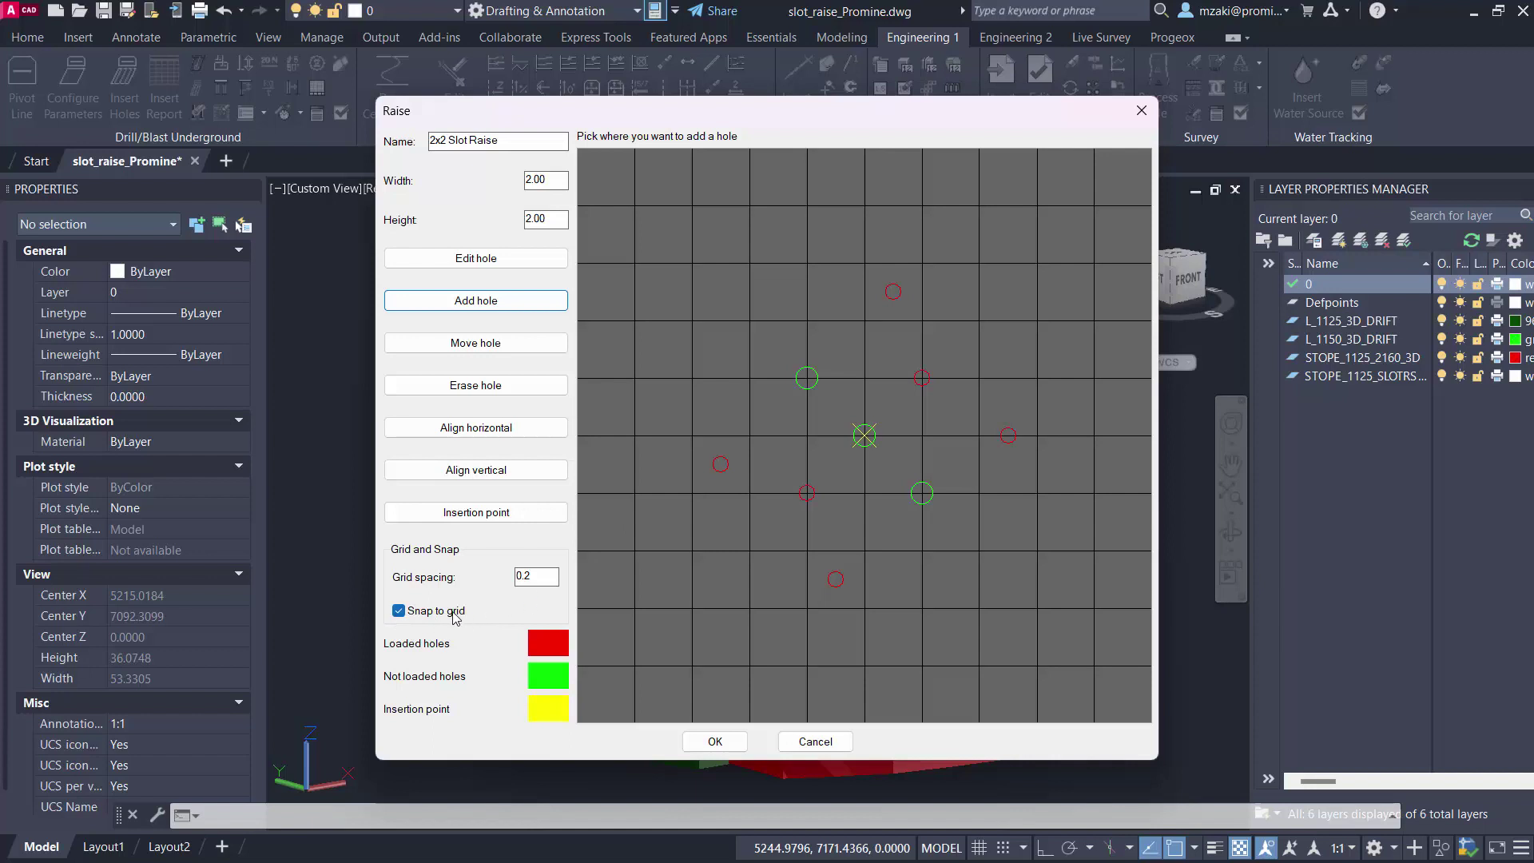
- Add a loaded hole near the grid top with 54 MM diameter and ANFO HD explosive
left_click(987, 232)
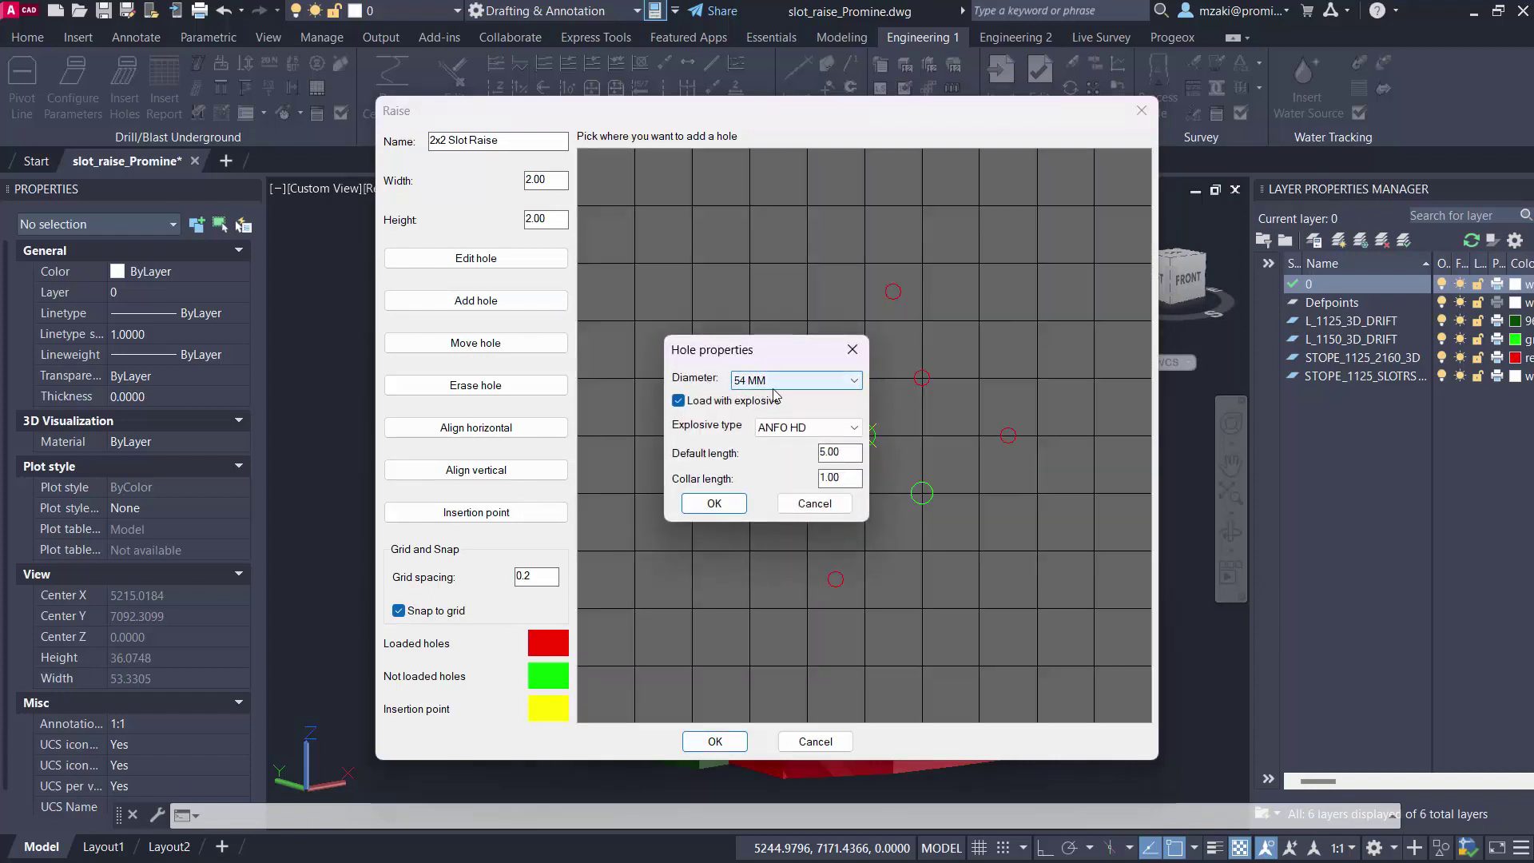
left_click(768, 386)
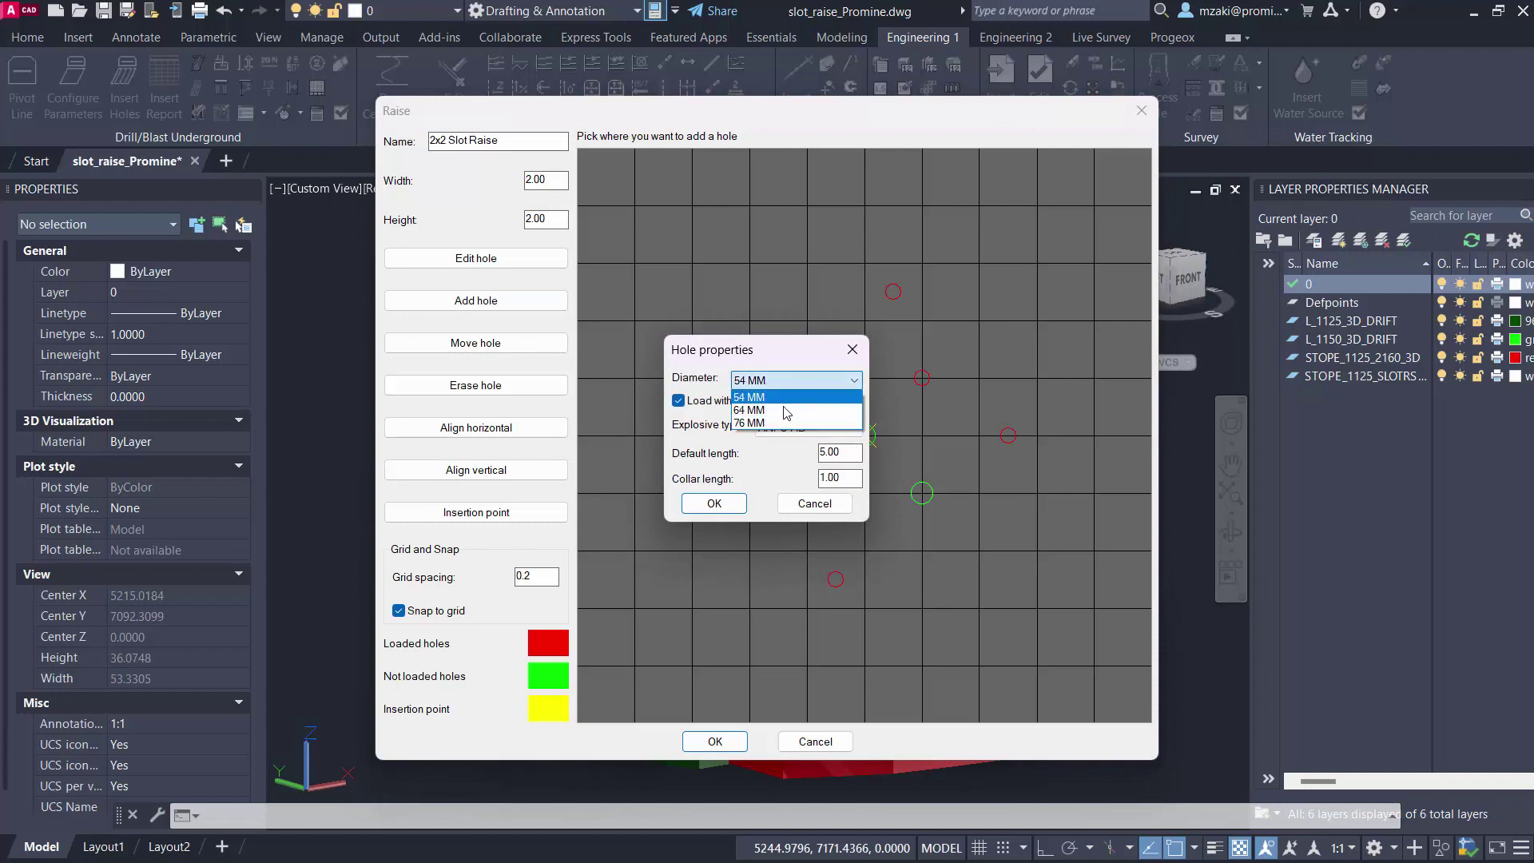
left_click(780, 396)
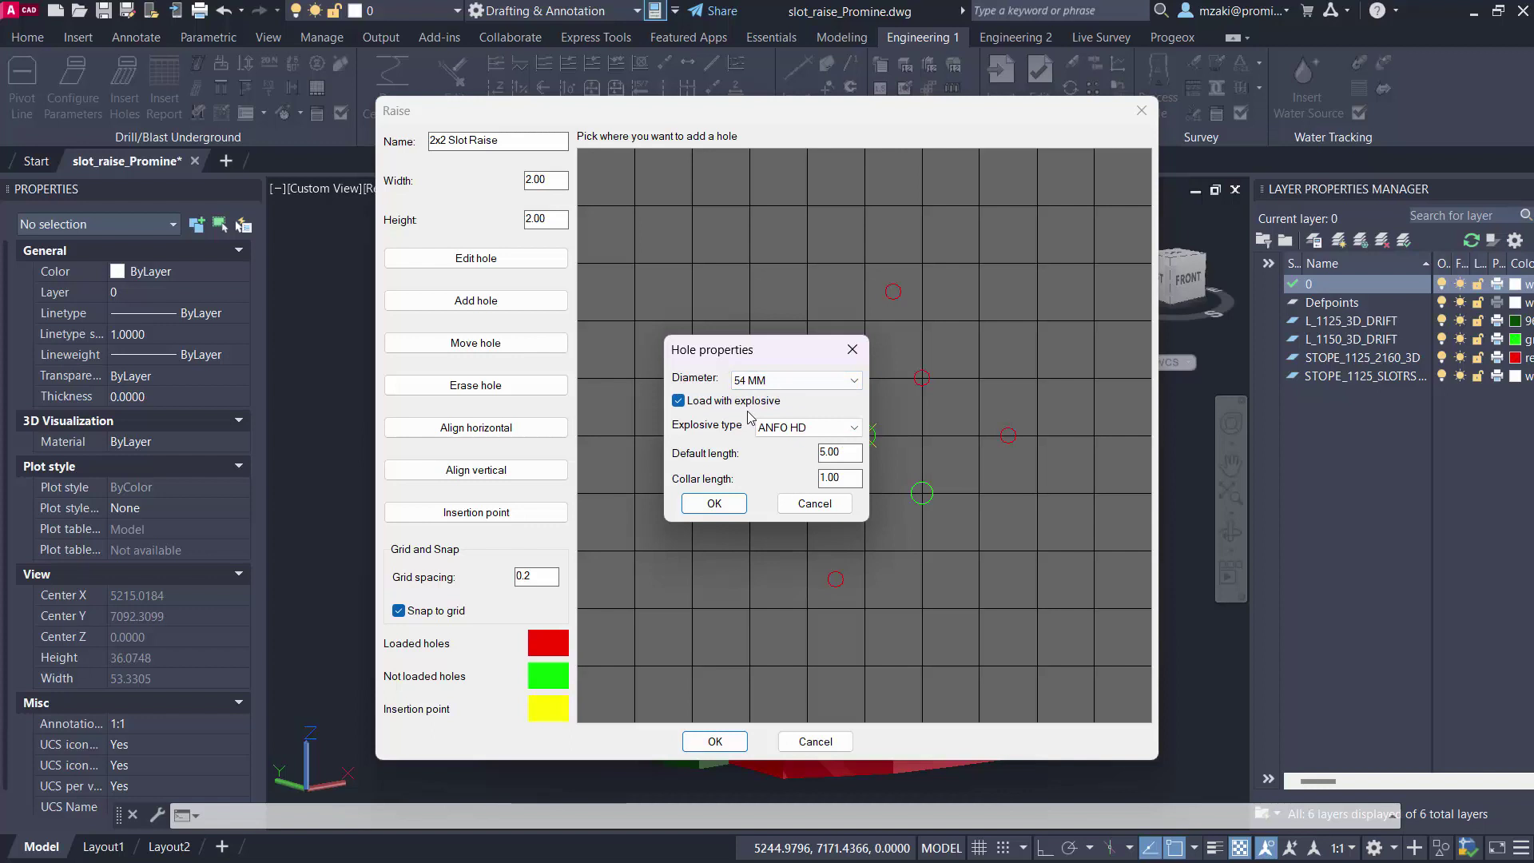
left_click(768, 427)
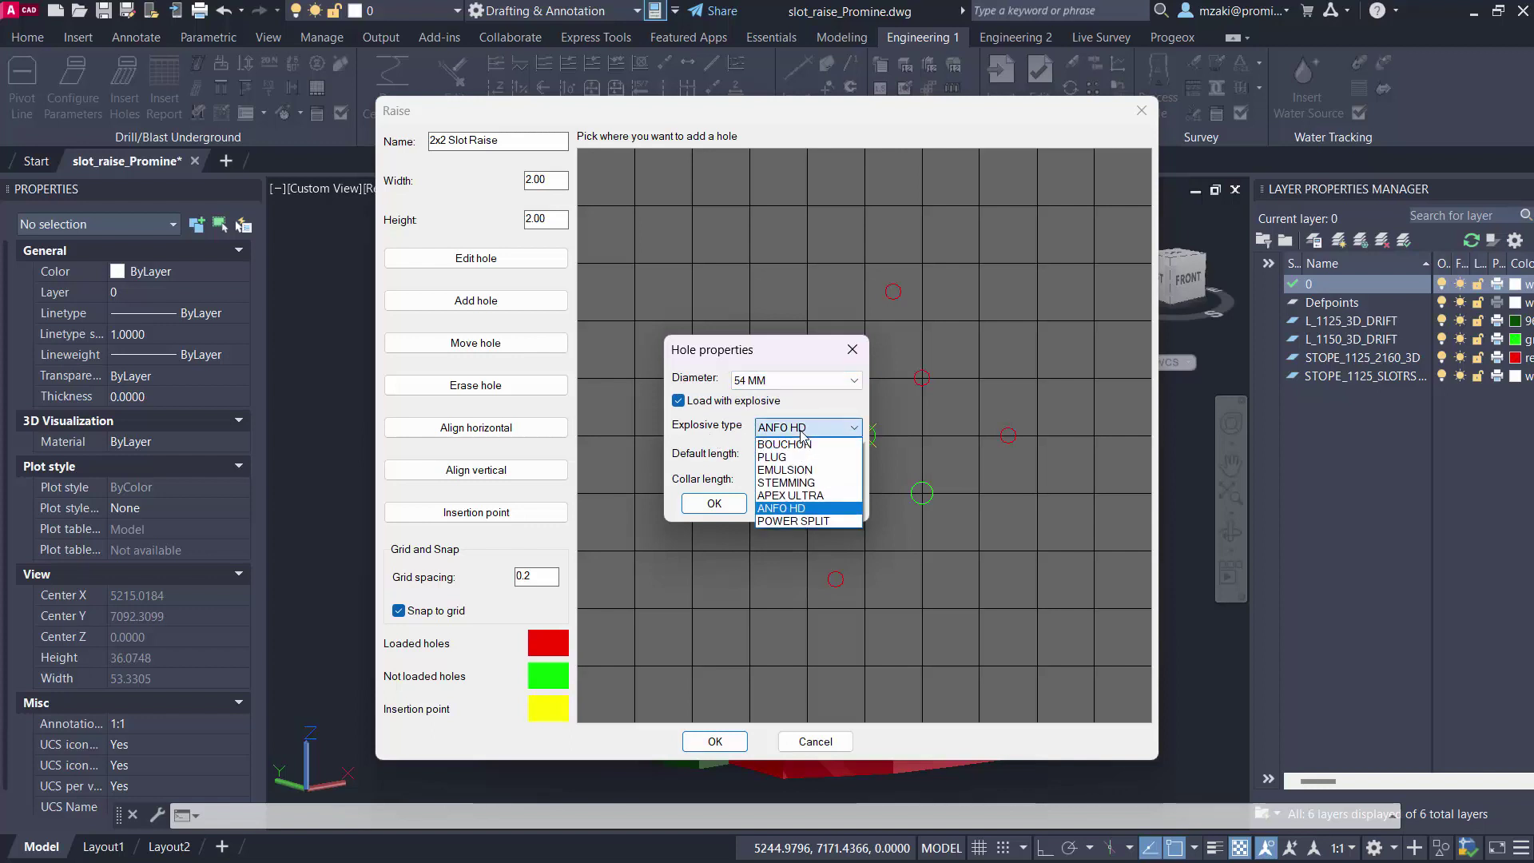
left_click(815, 430)
left_click_drag(843, 452, 808, 454)
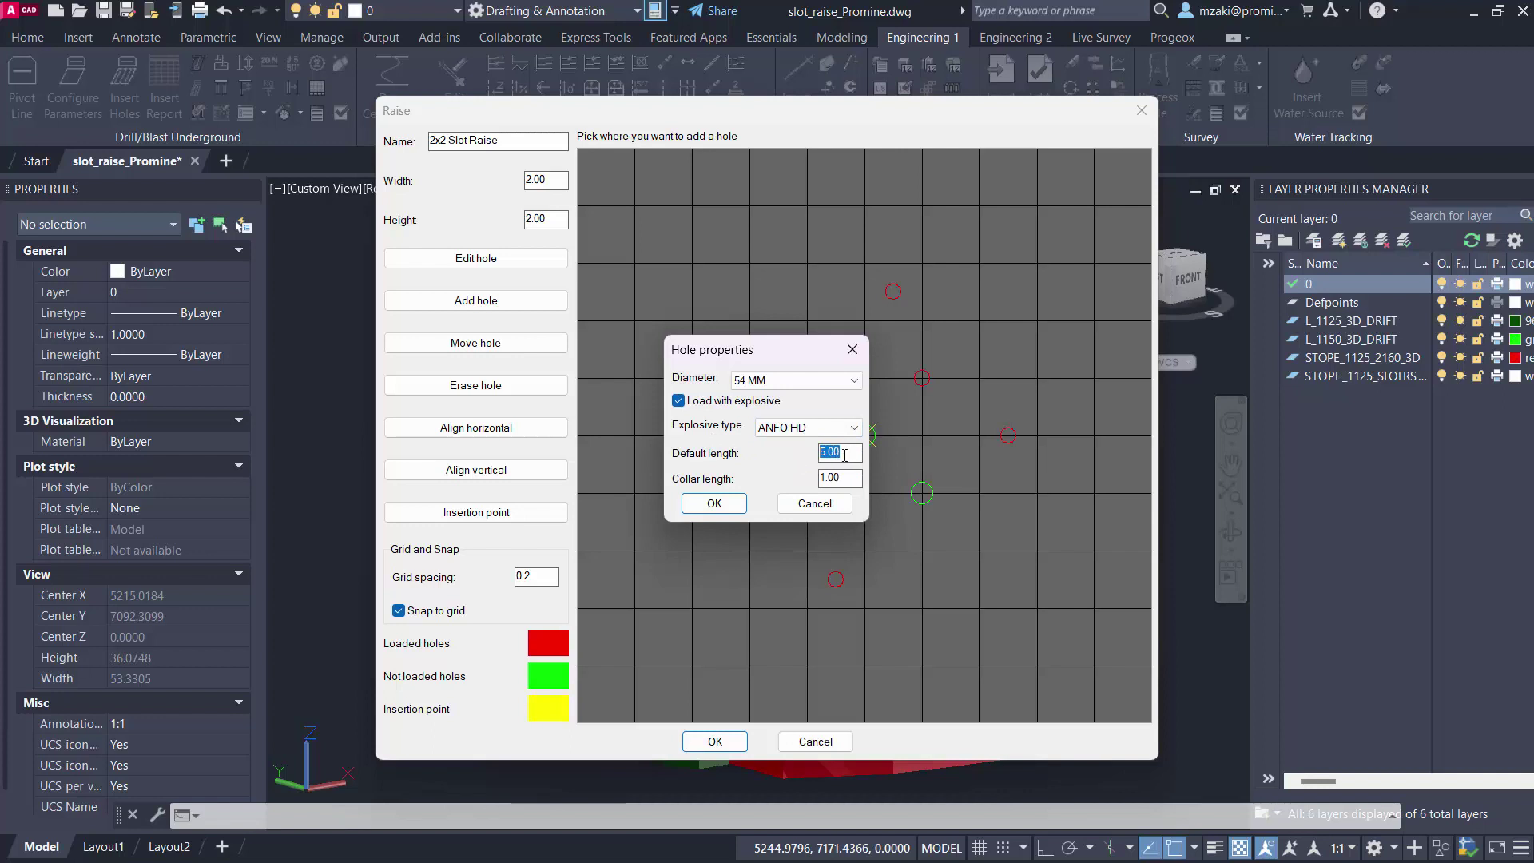
key("Tab")
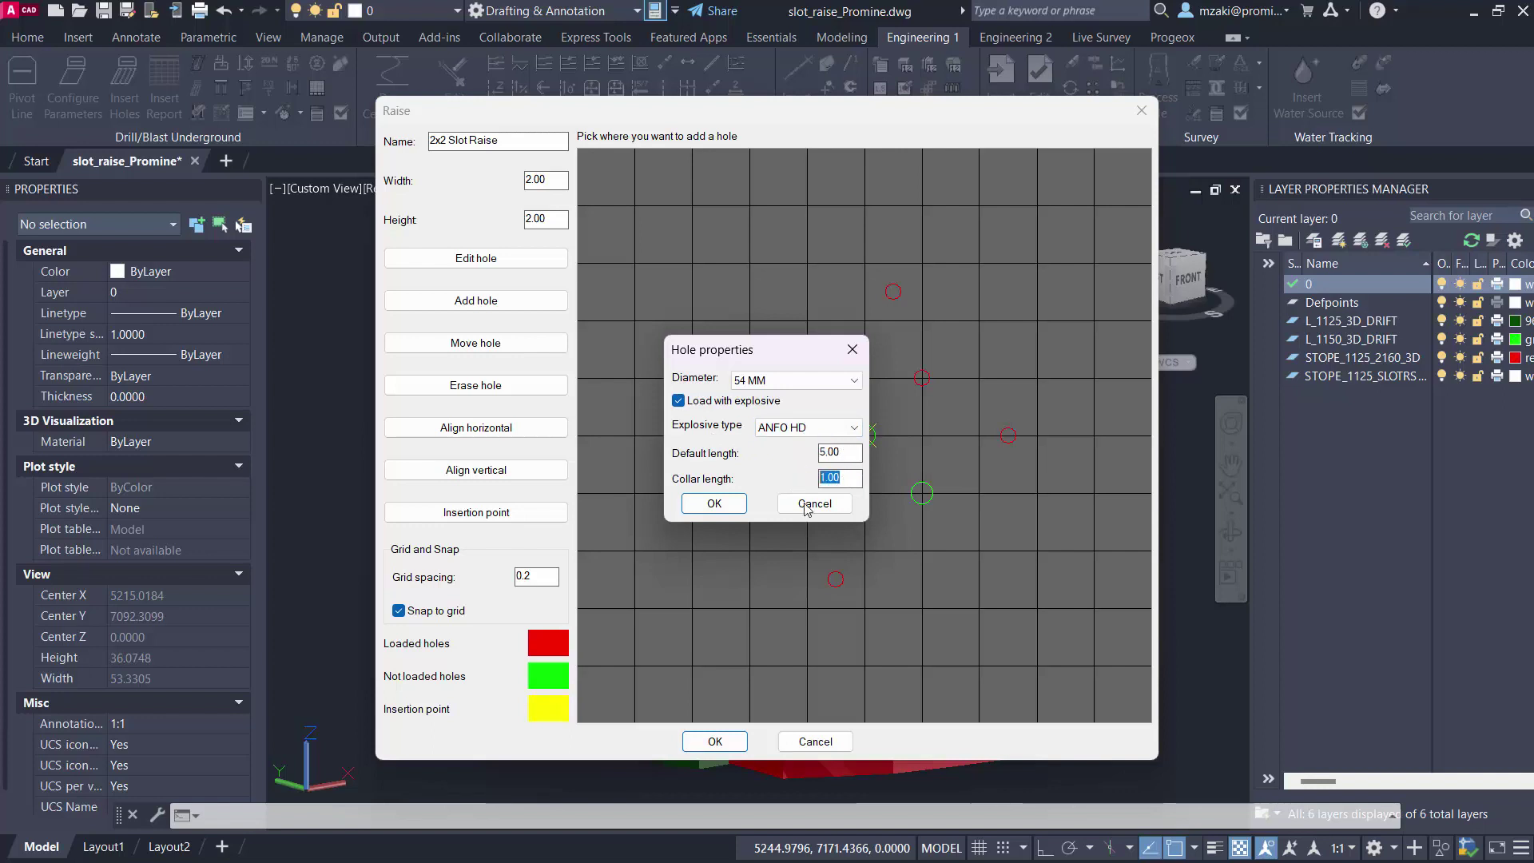
left_click(714, 504)
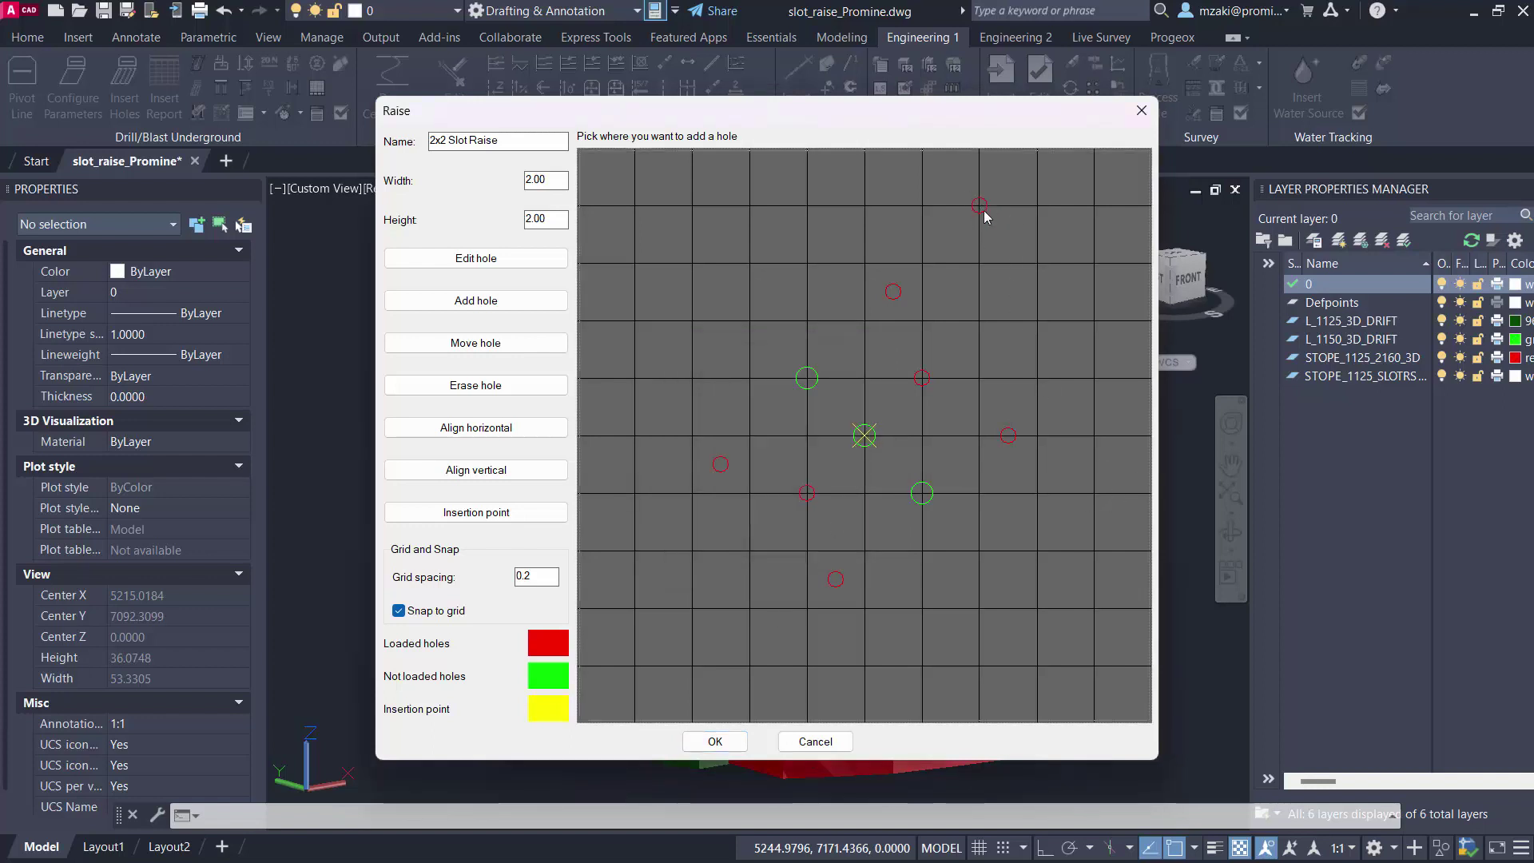
- Add a second hole at the grid top with no explosive loaded
left_click(475, 301)
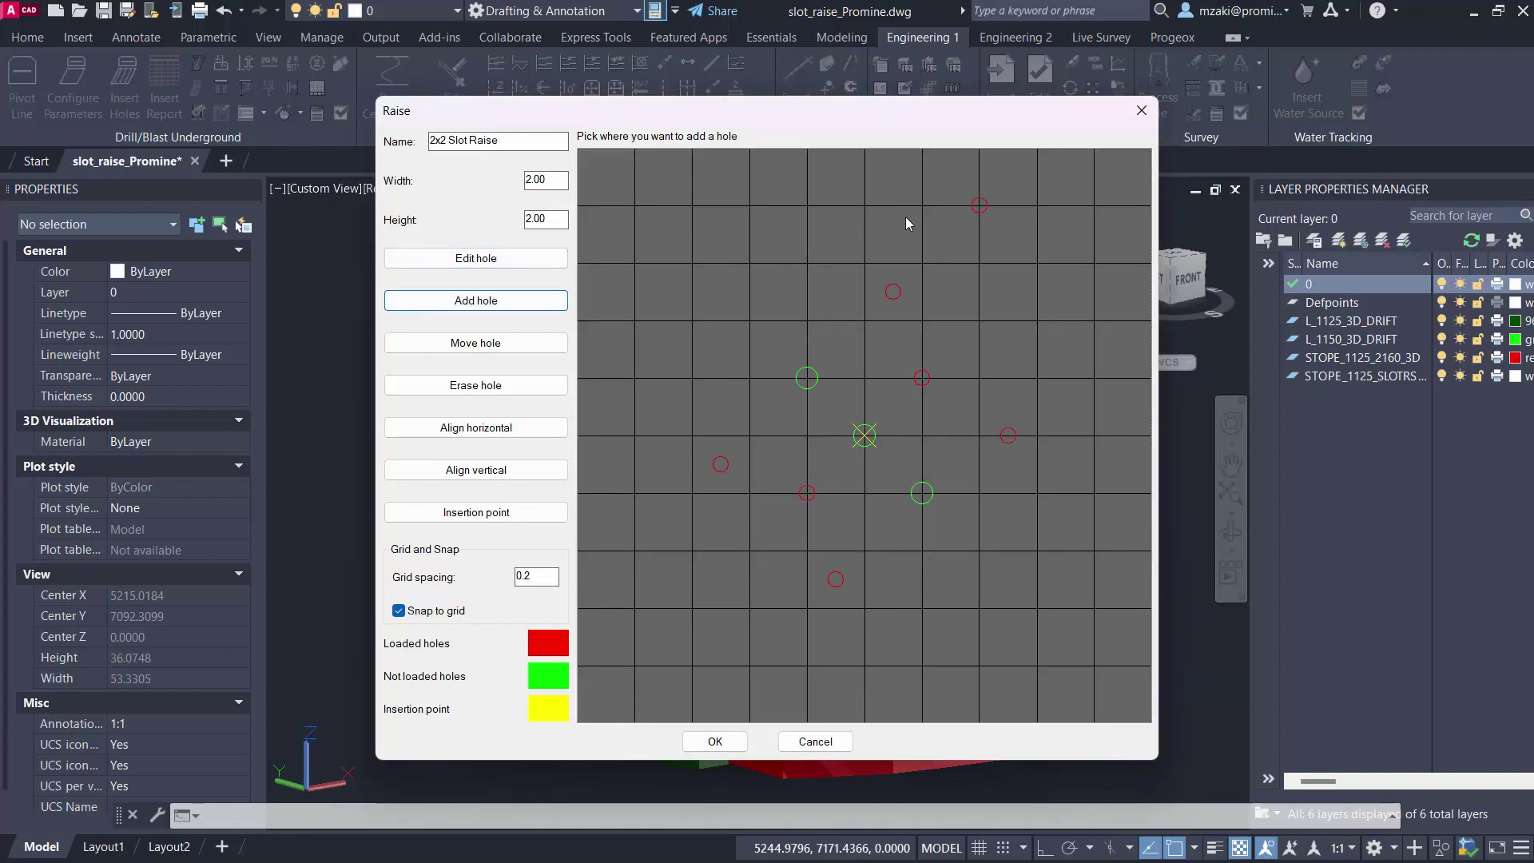
left_click(924, 203)
left_click(692, 405)
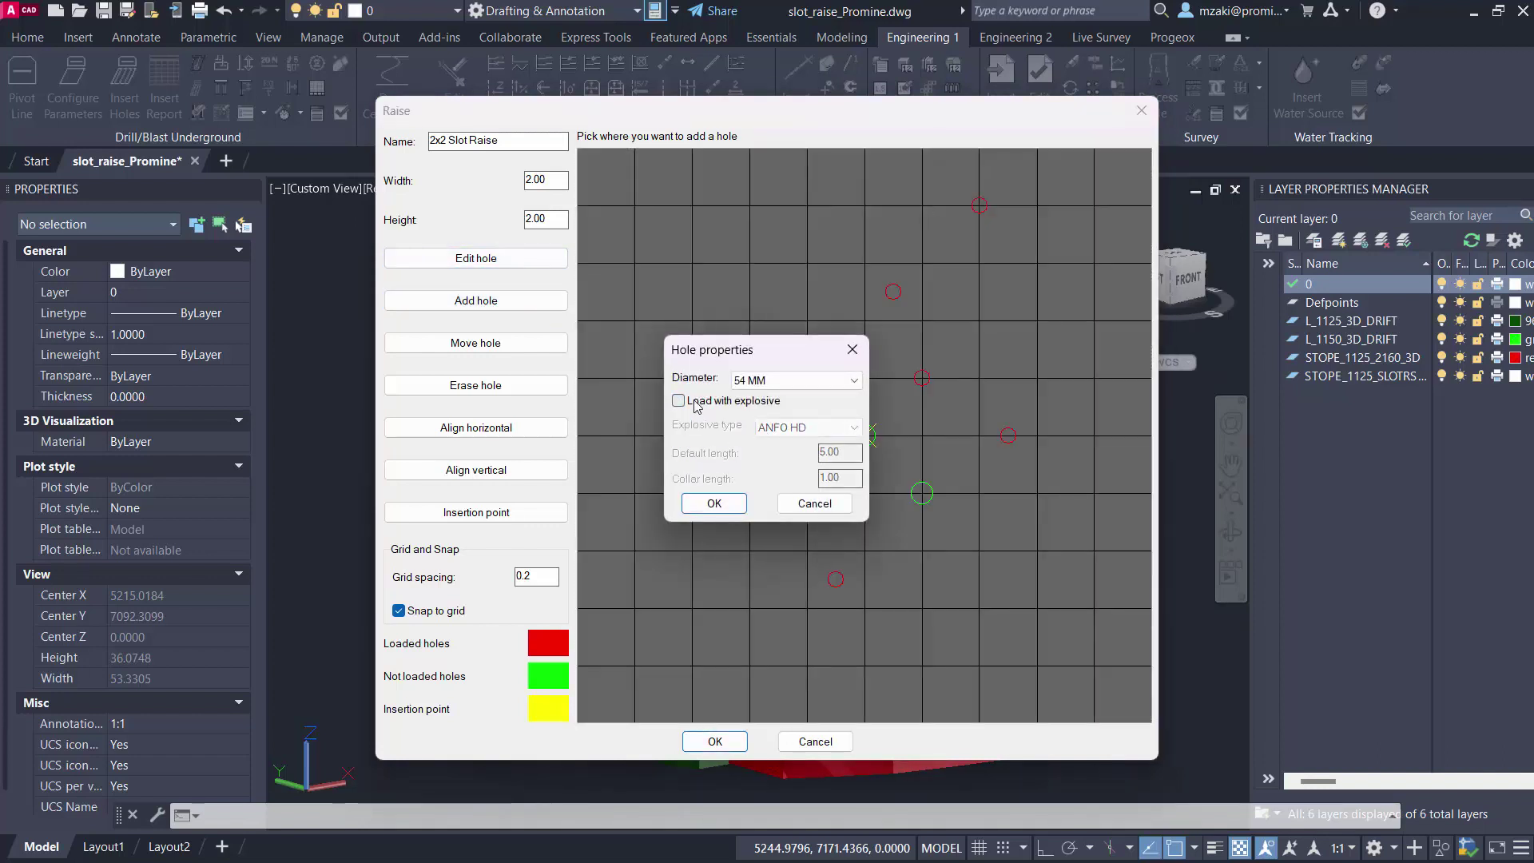
left_click(711, 504)
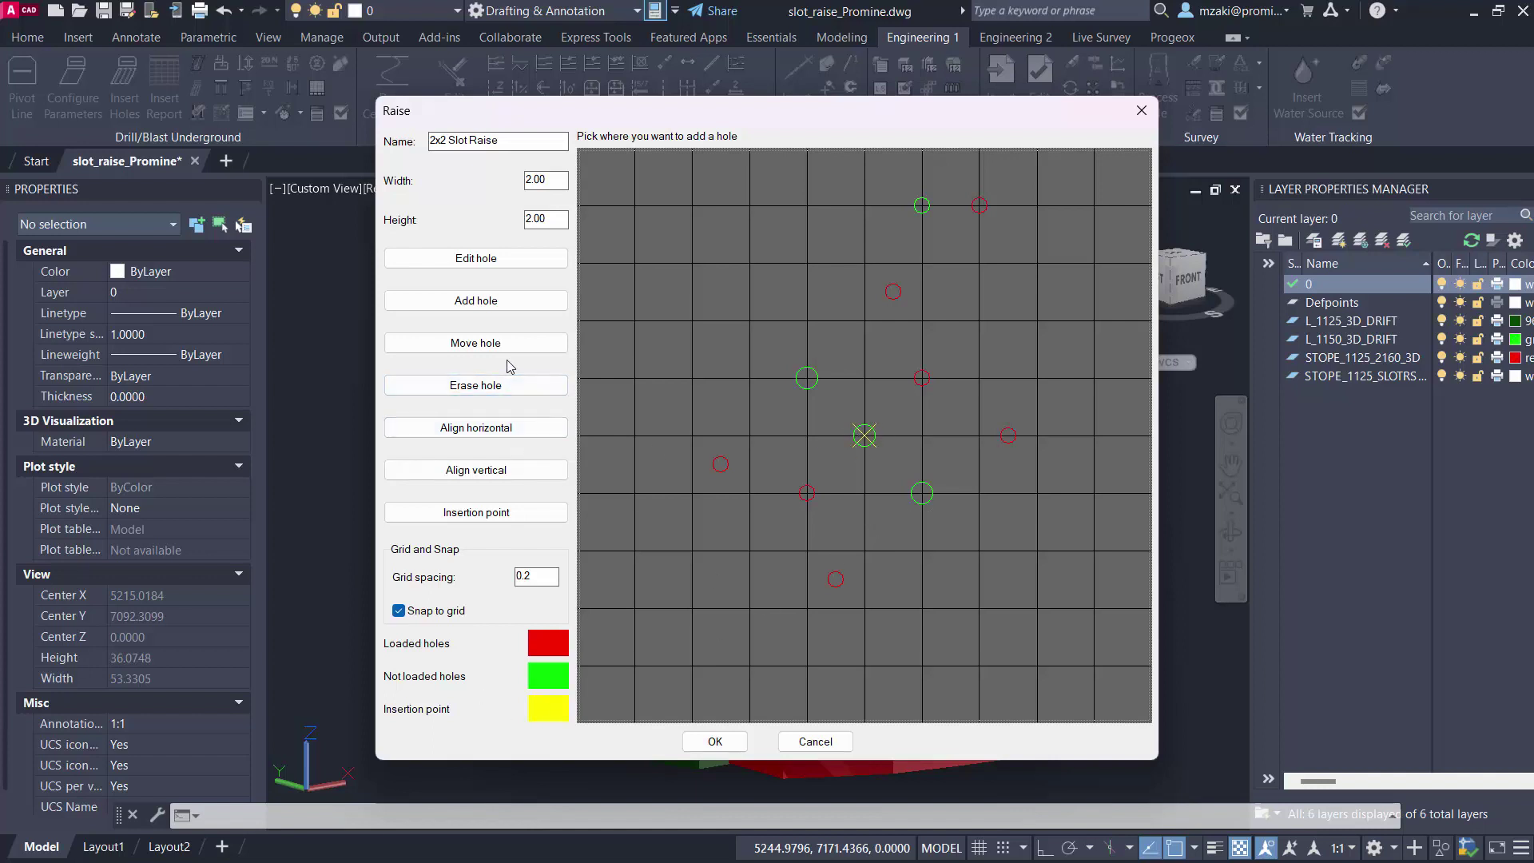
left_click(543, 344)
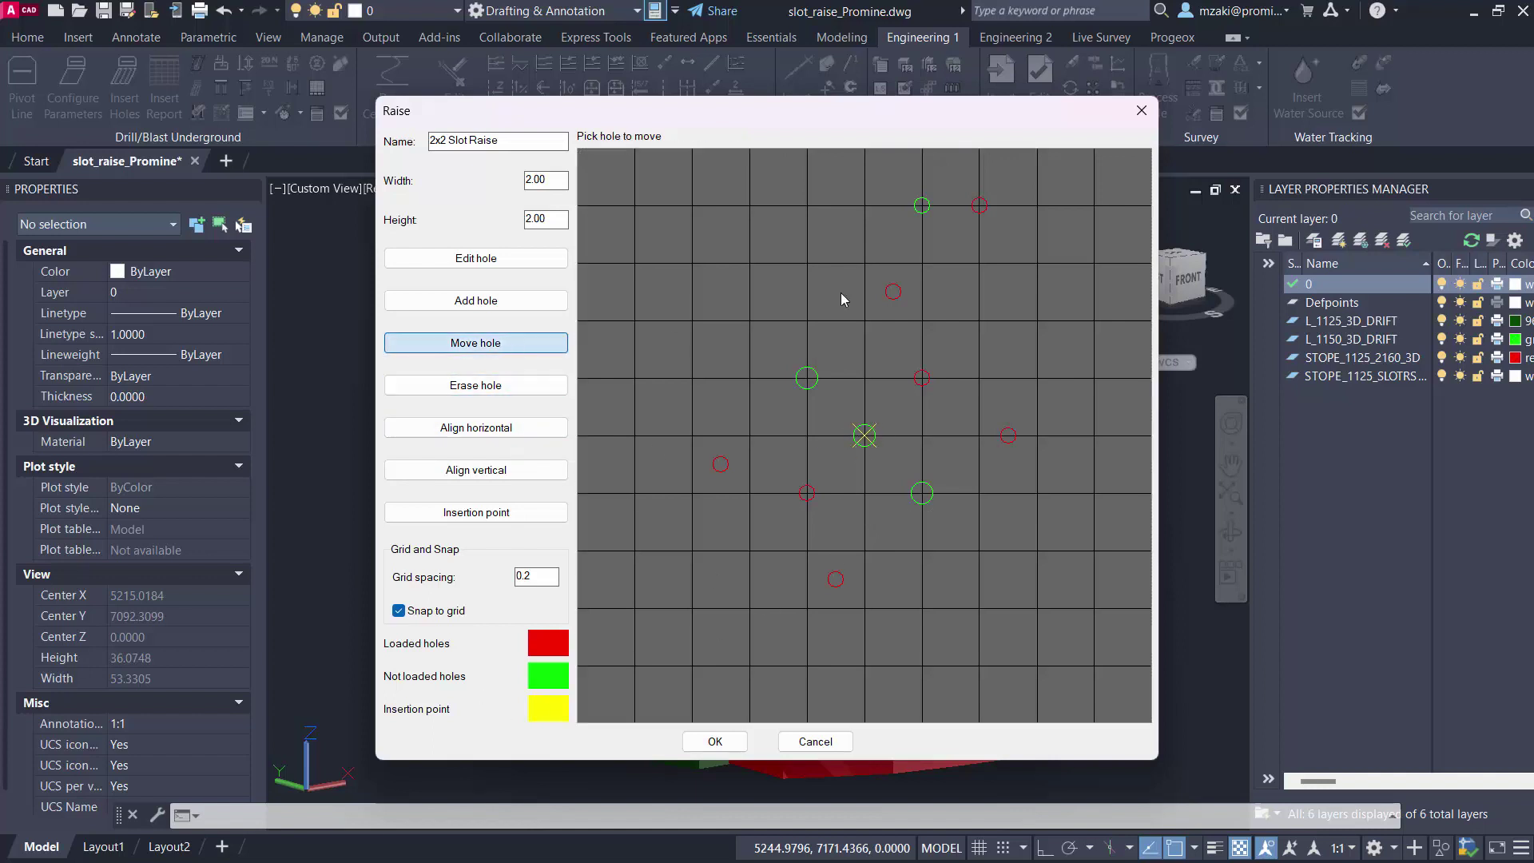
- Move the green hole top-left, drop it one cell, and align it under the red hole
left_click(922, 207)
left_click(749, 208)
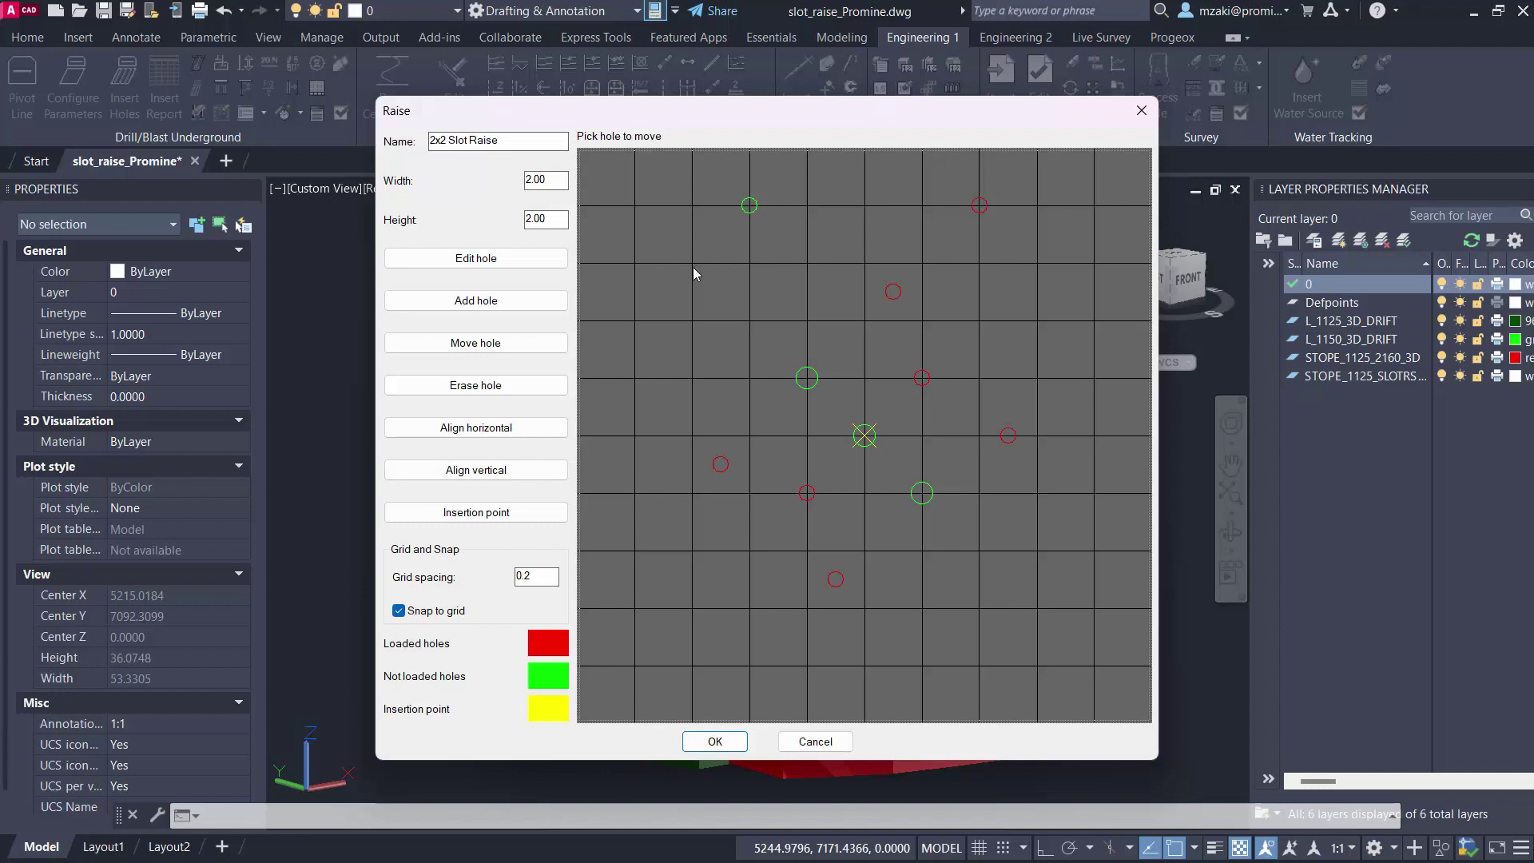
left_click(524, 480)
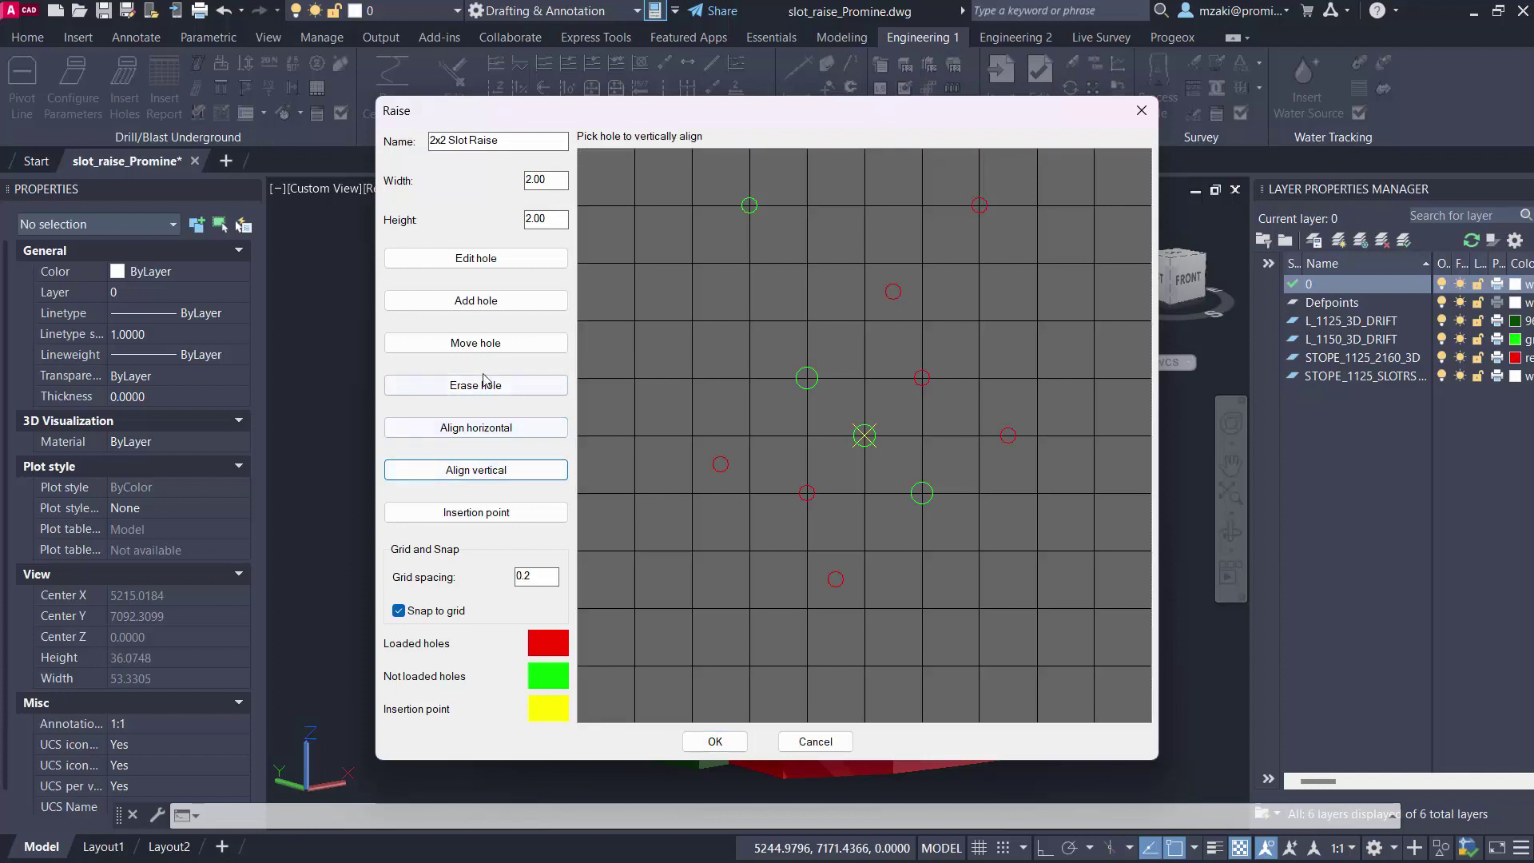
left_click(477, 343)
left_click(751, 208)
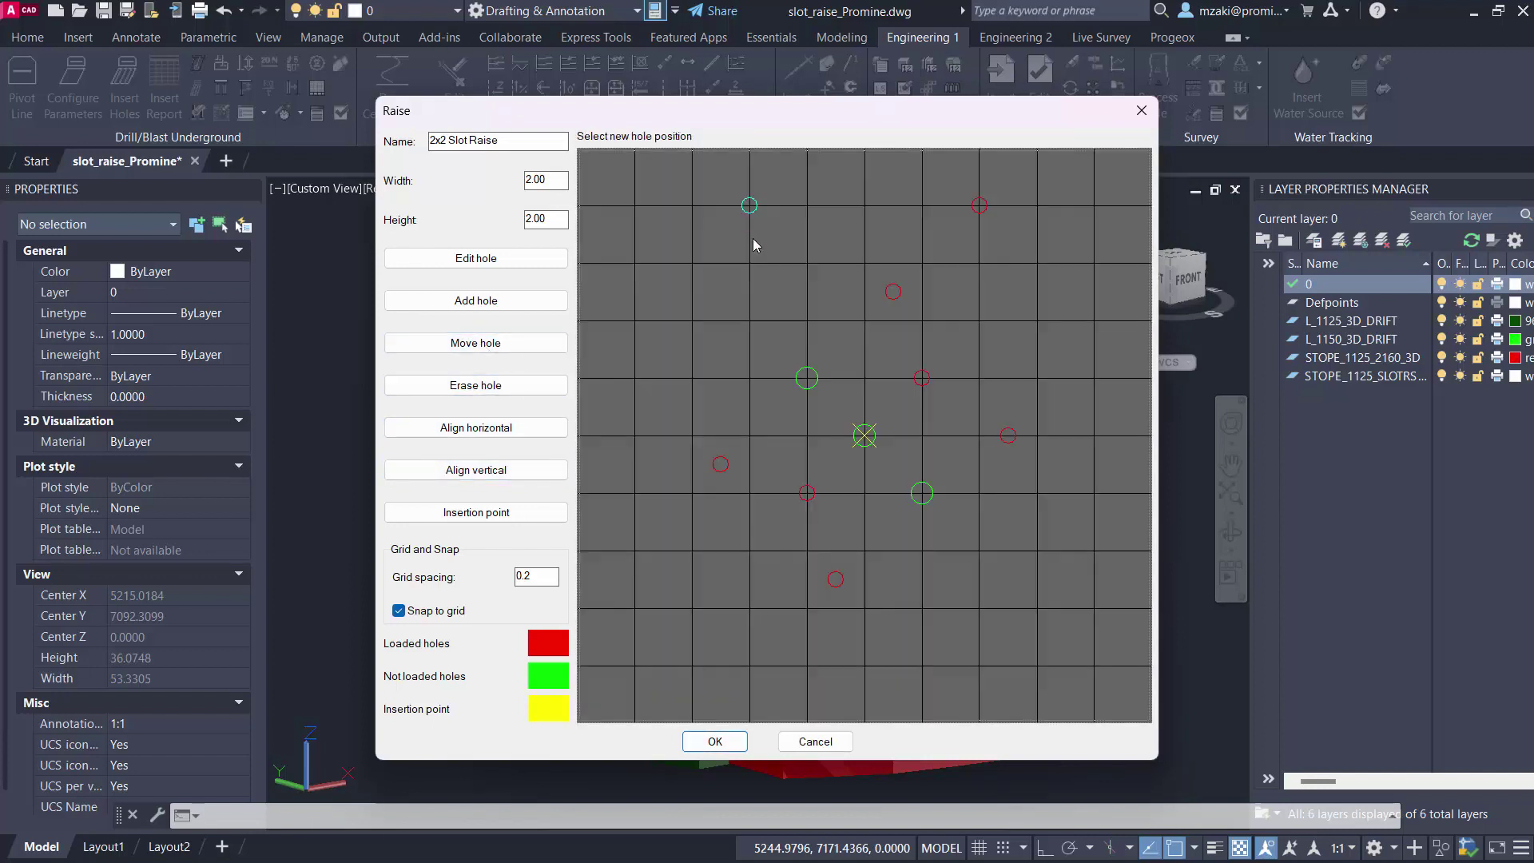
left_click(754, 267)
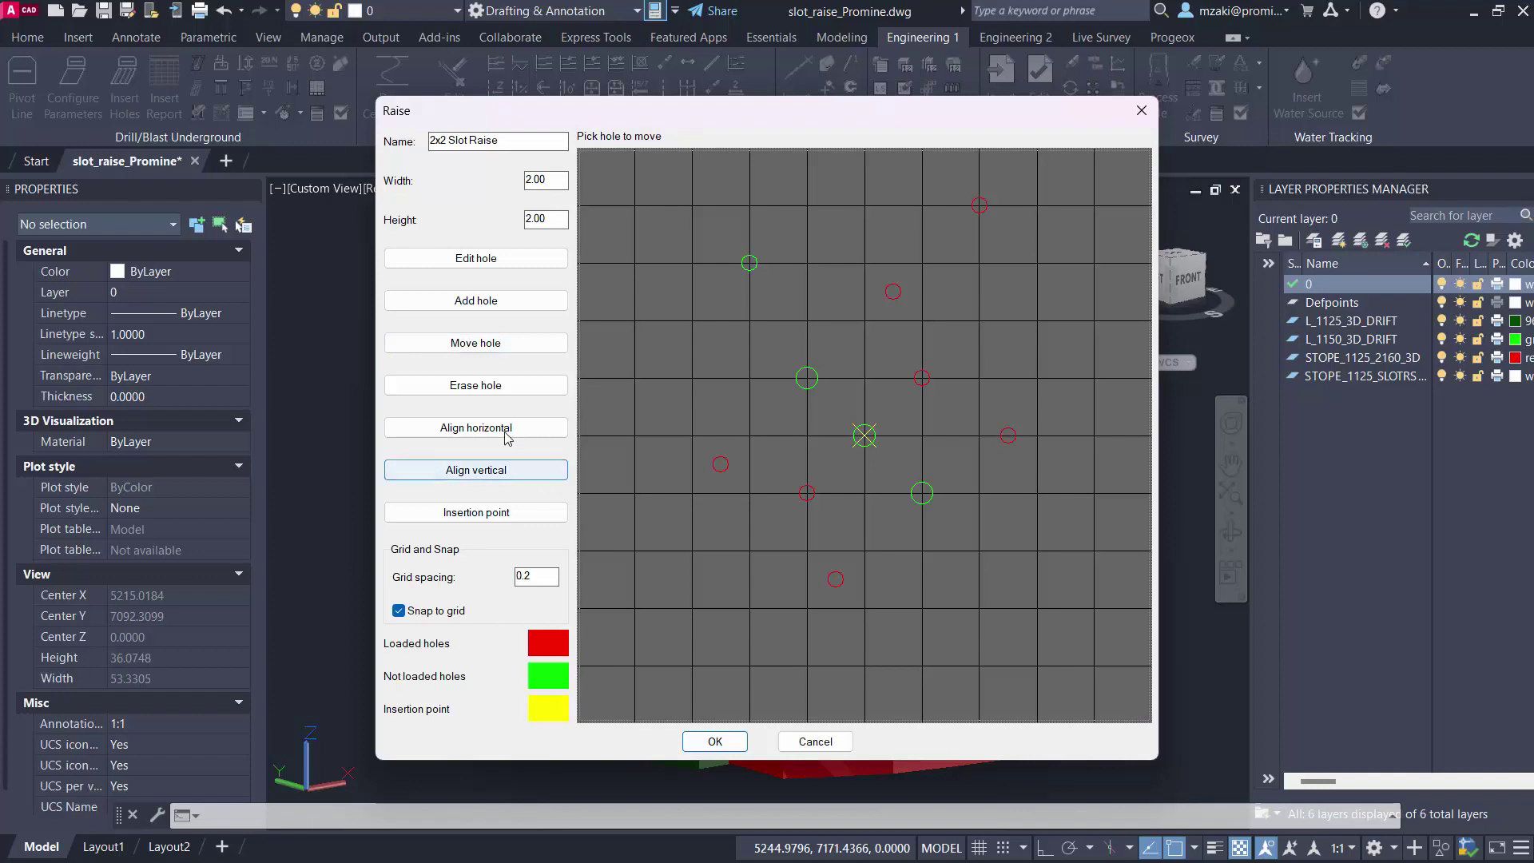
left_click(536, 476)
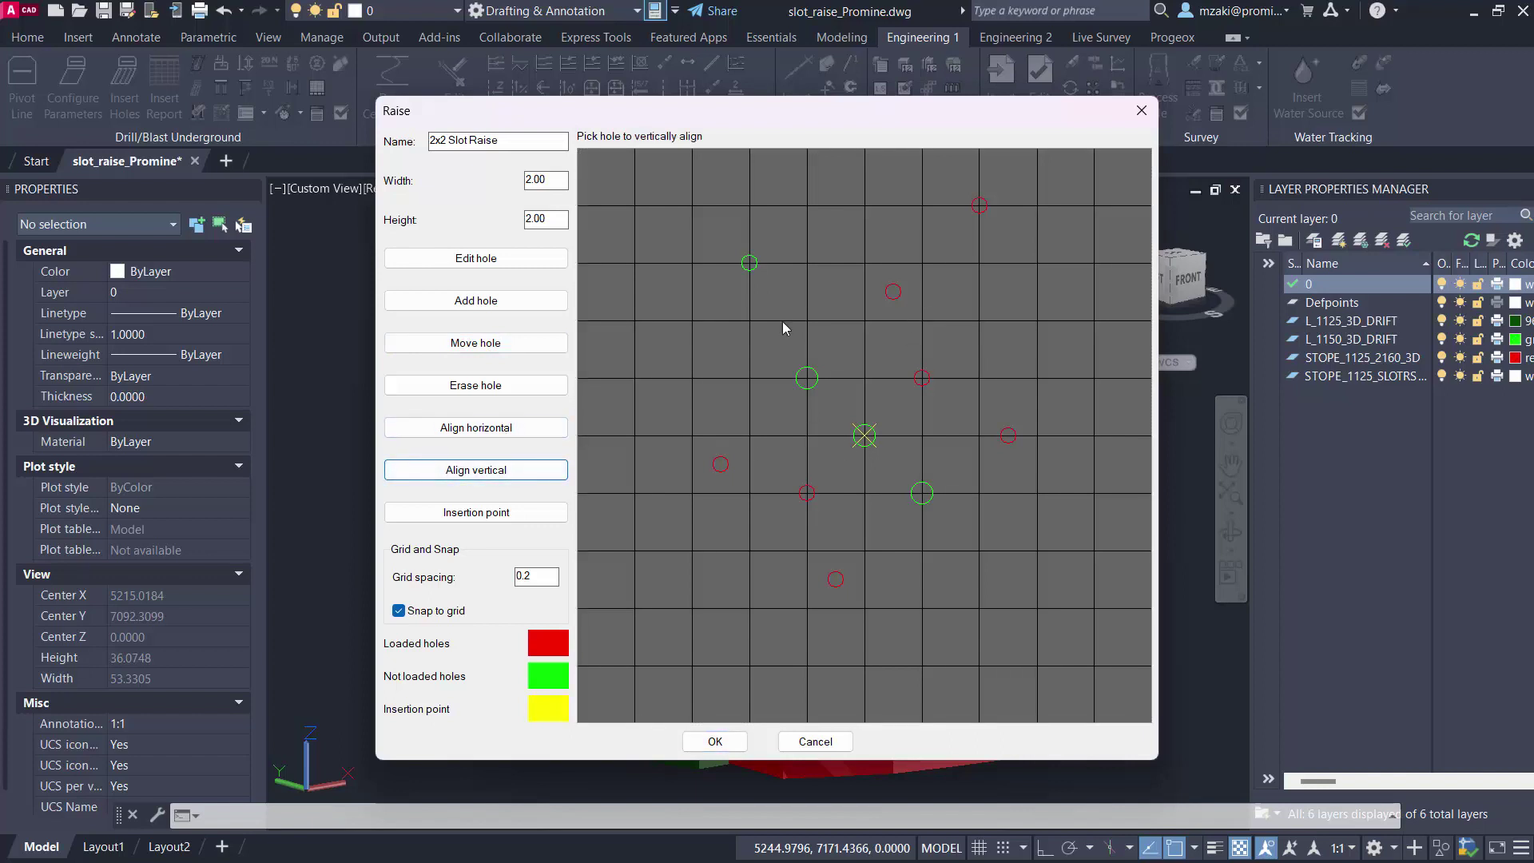
left_click(751, 270)
left_click(980, 207)
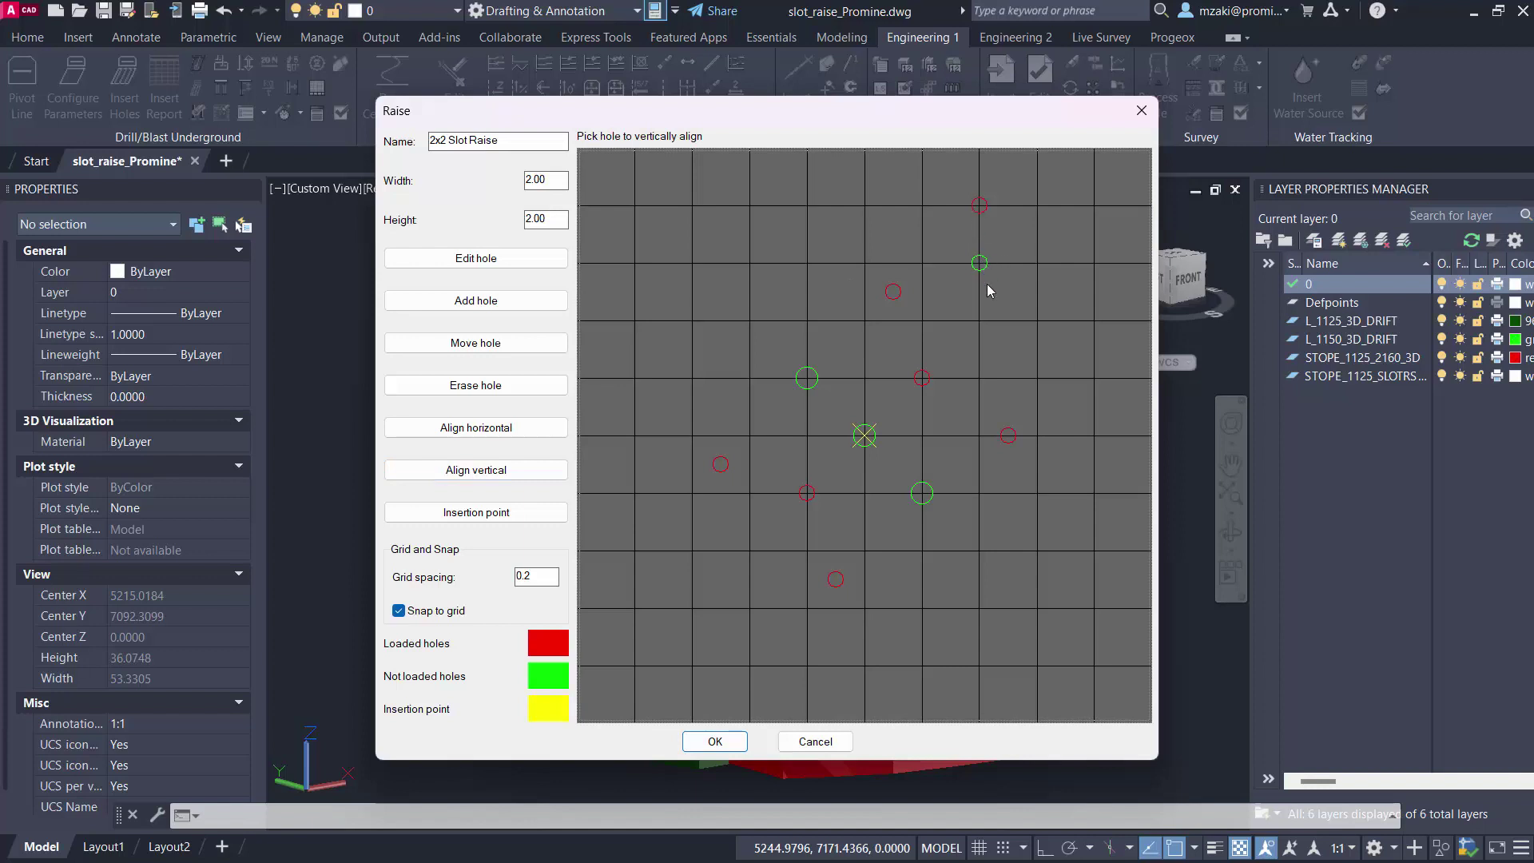
- Move the green hole right, align it horizontally, and erase the top-right hole
left_click(543, 346)
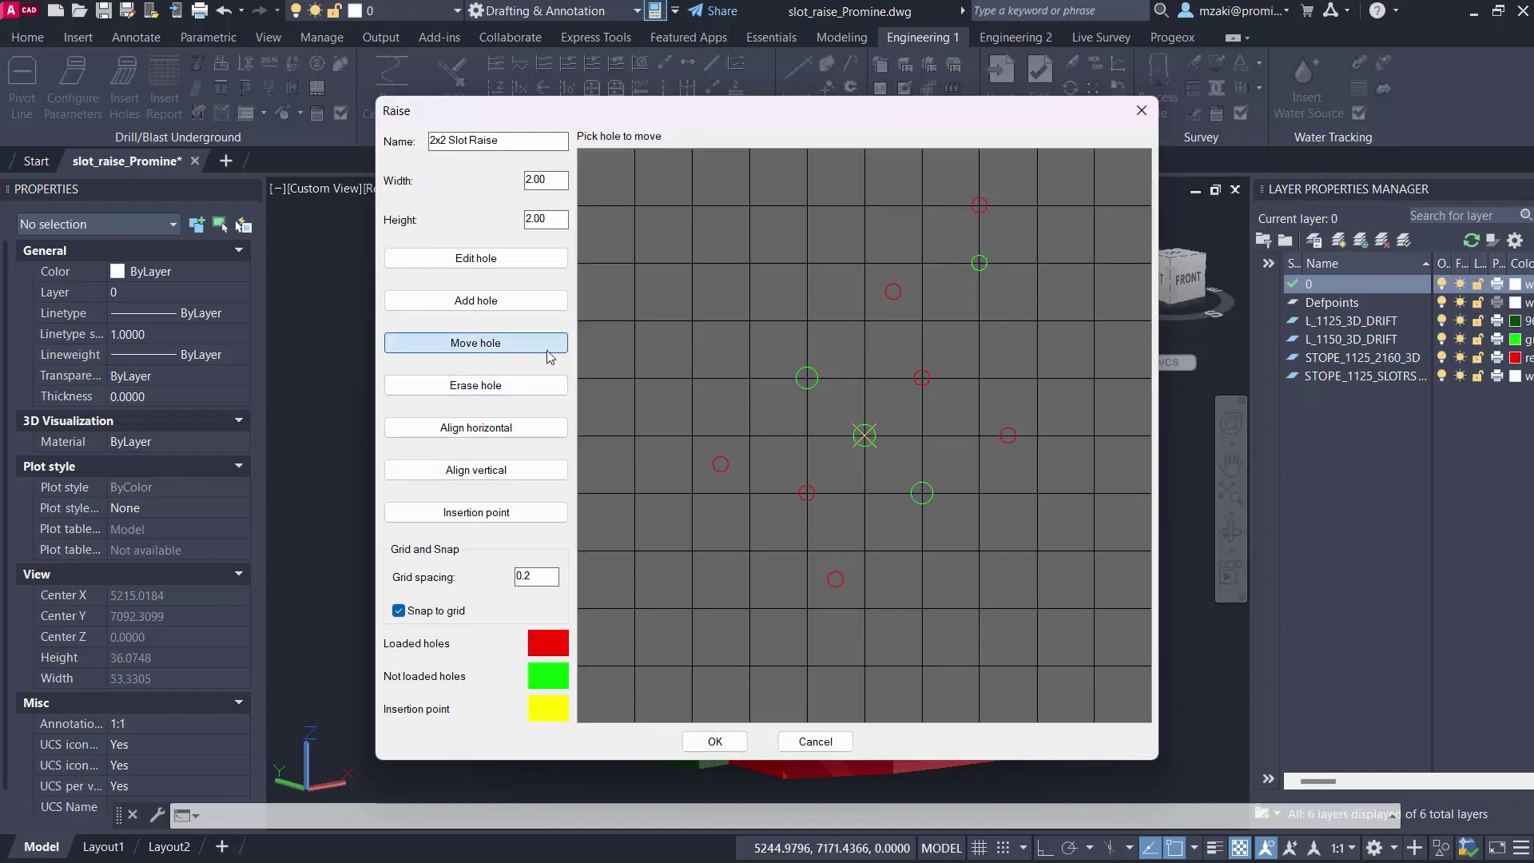
left_click(980, 265)
left_click(1095, 378)
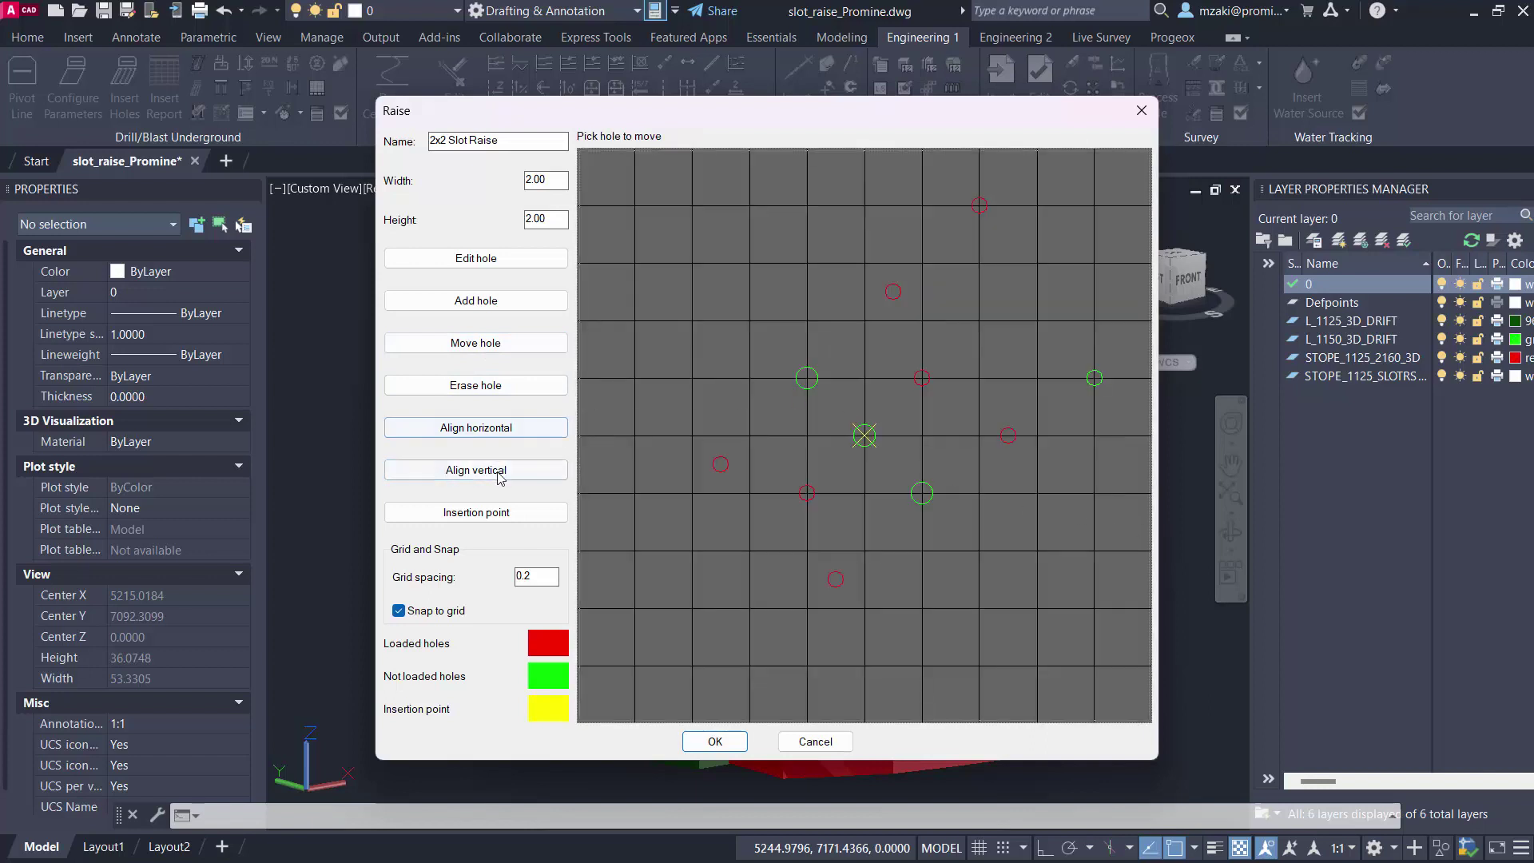
left_click(495, 432)
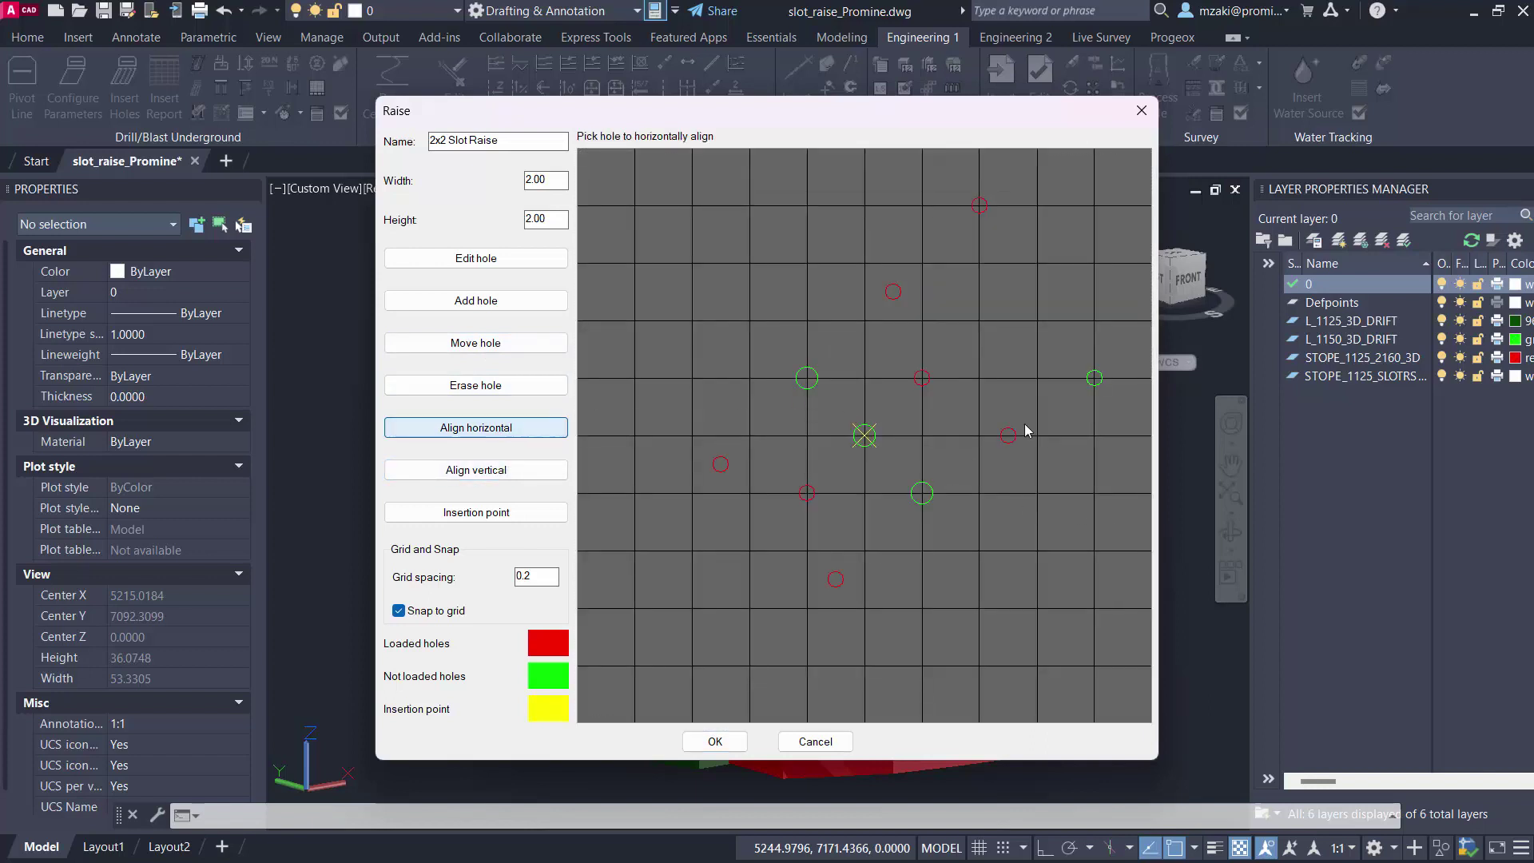
left_click(1095, 379)
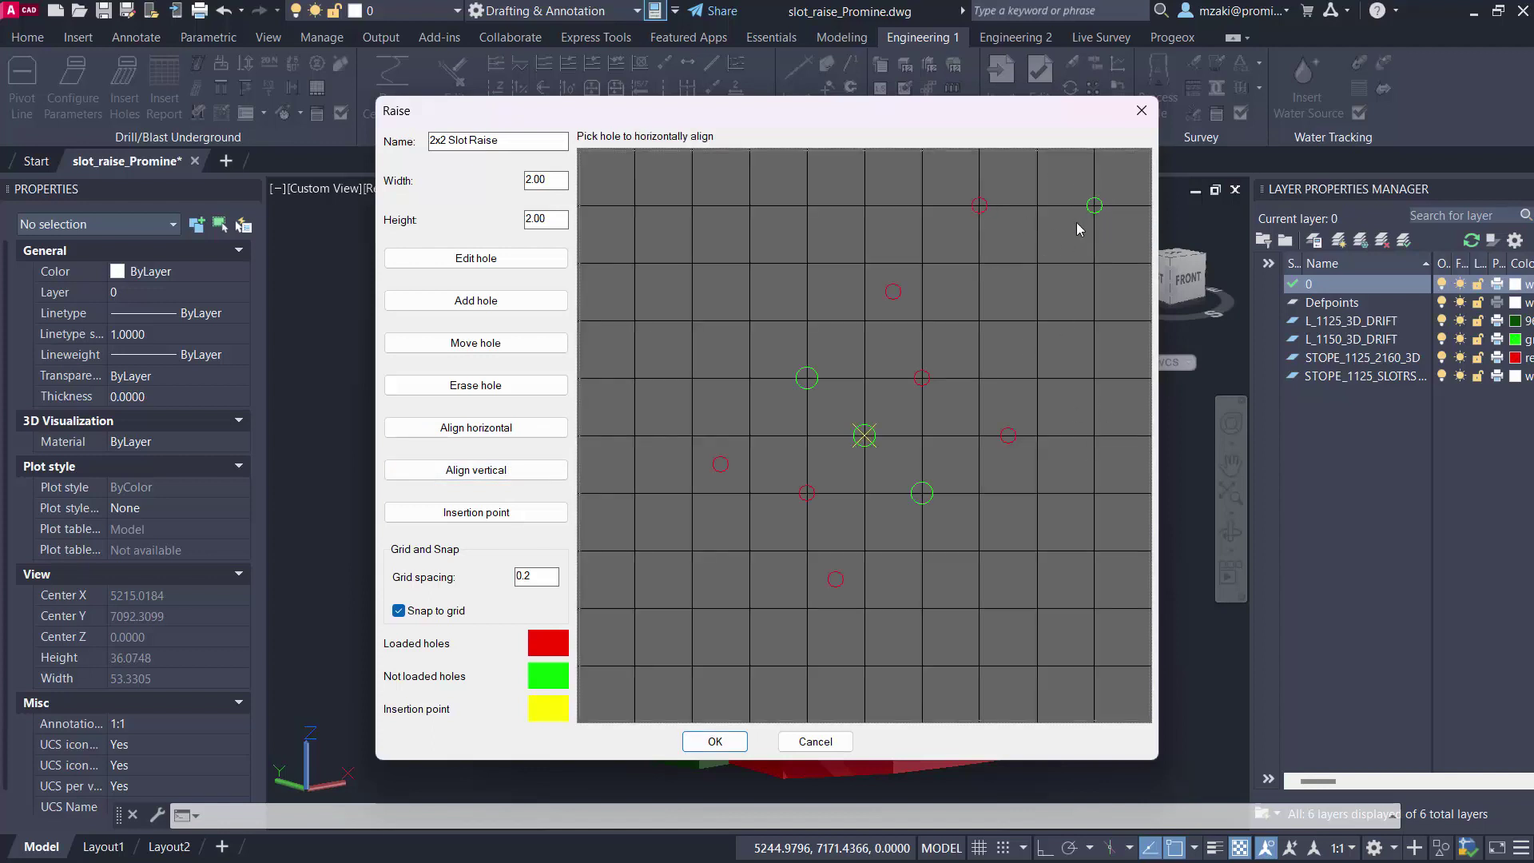
left_click(490, 386)
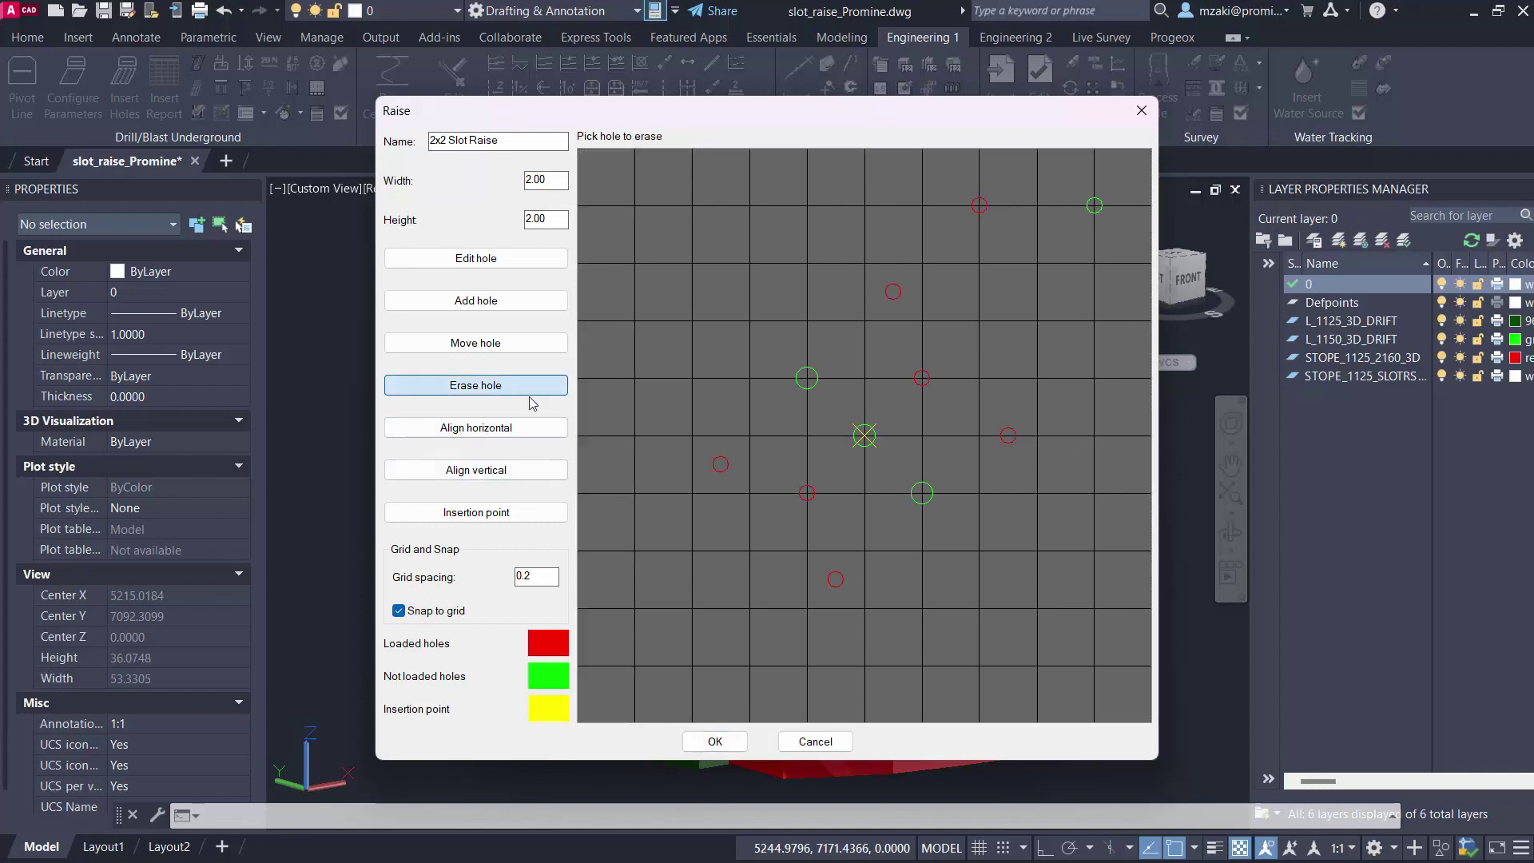
left_click(1095, 207)
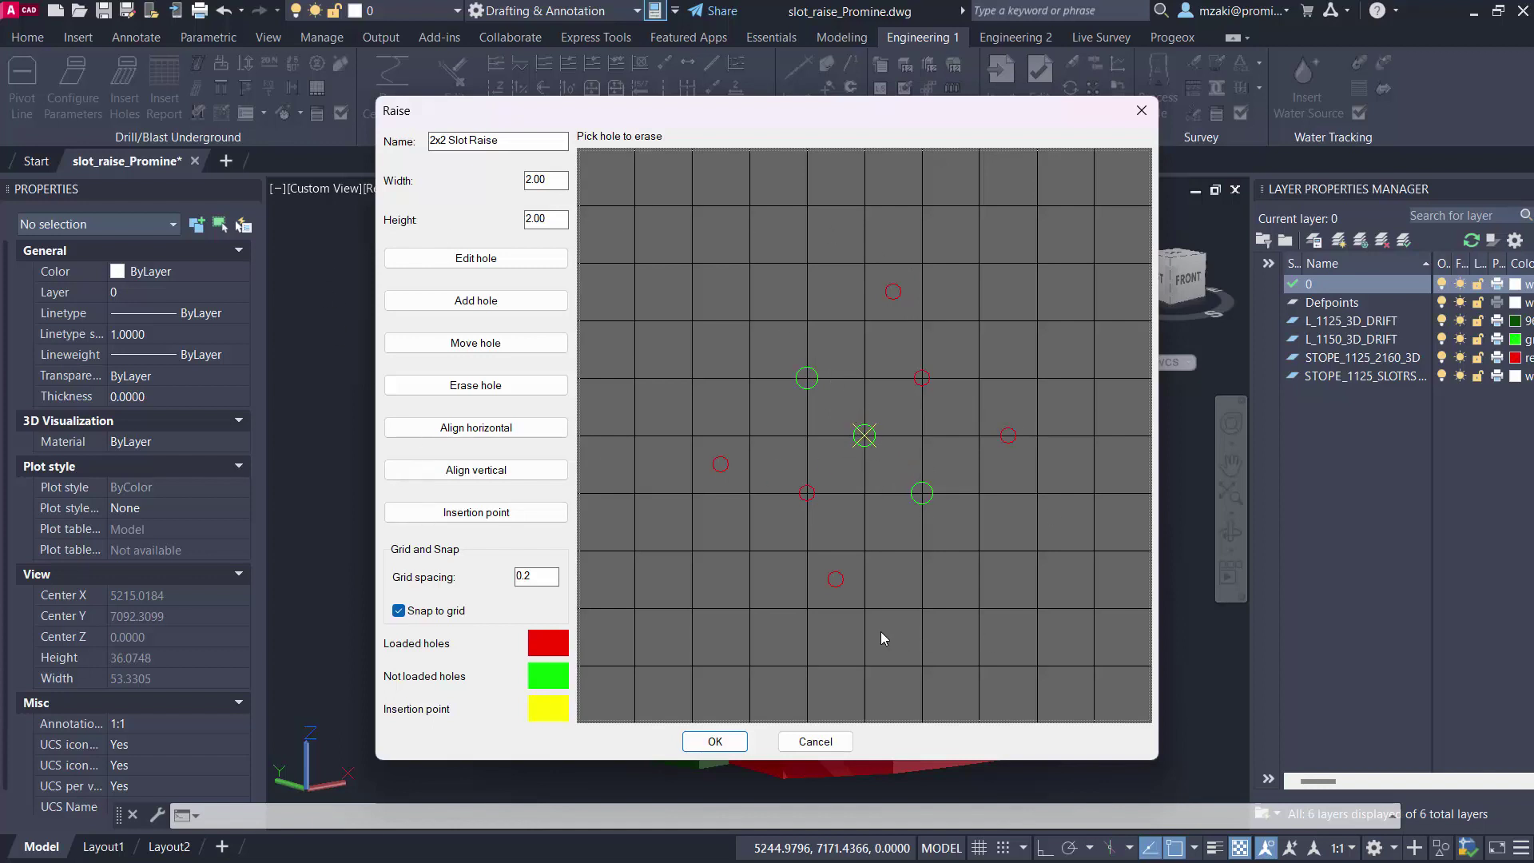
- Save the edited raise pattern and close the raise templates and drilling options
left_click(715, 742)
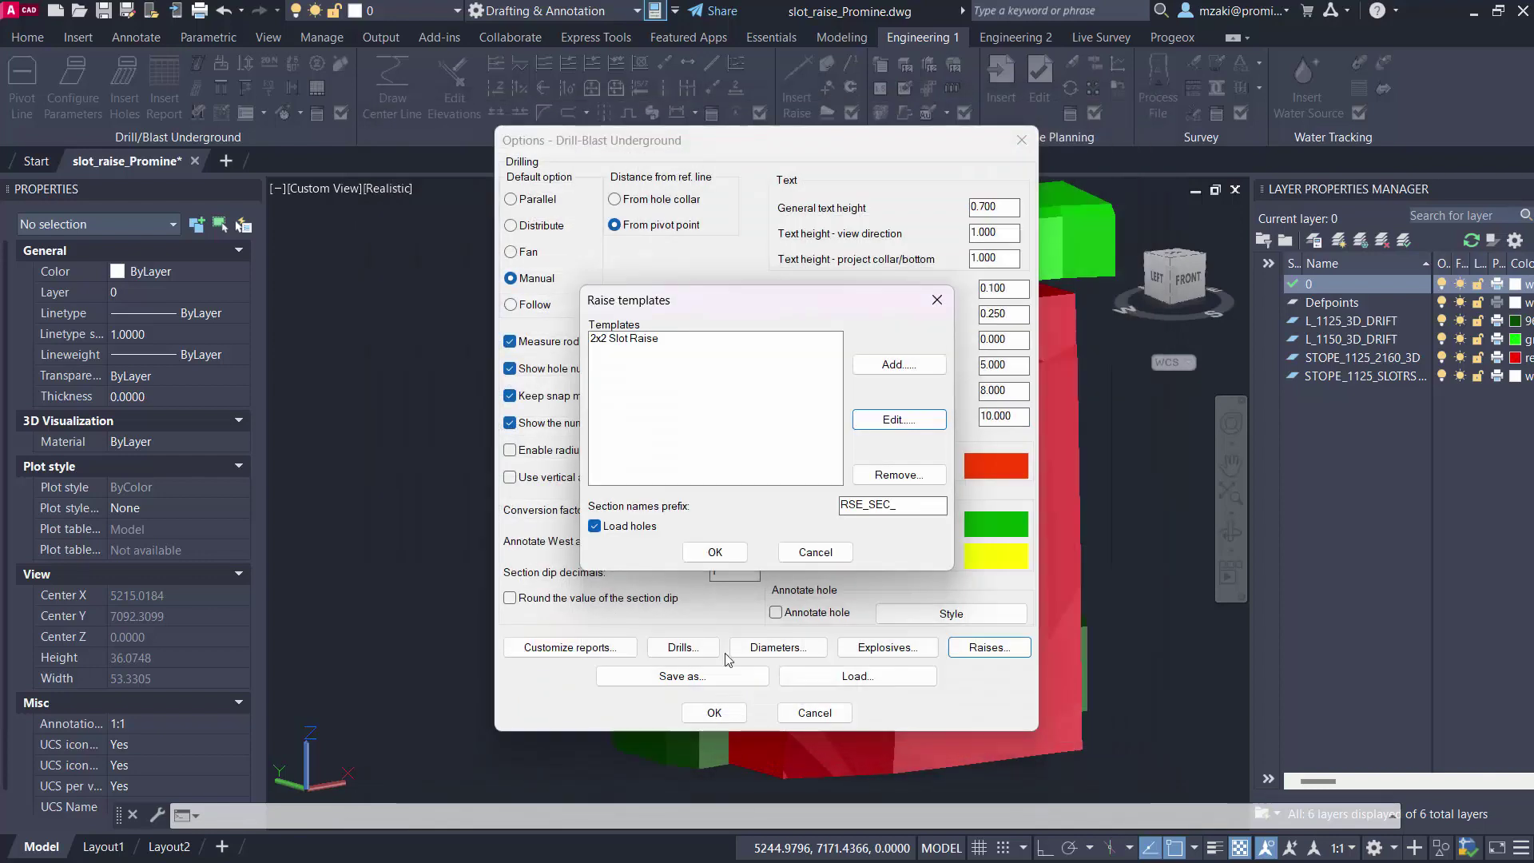
left_click(715, 552)
left_click(714, 712)
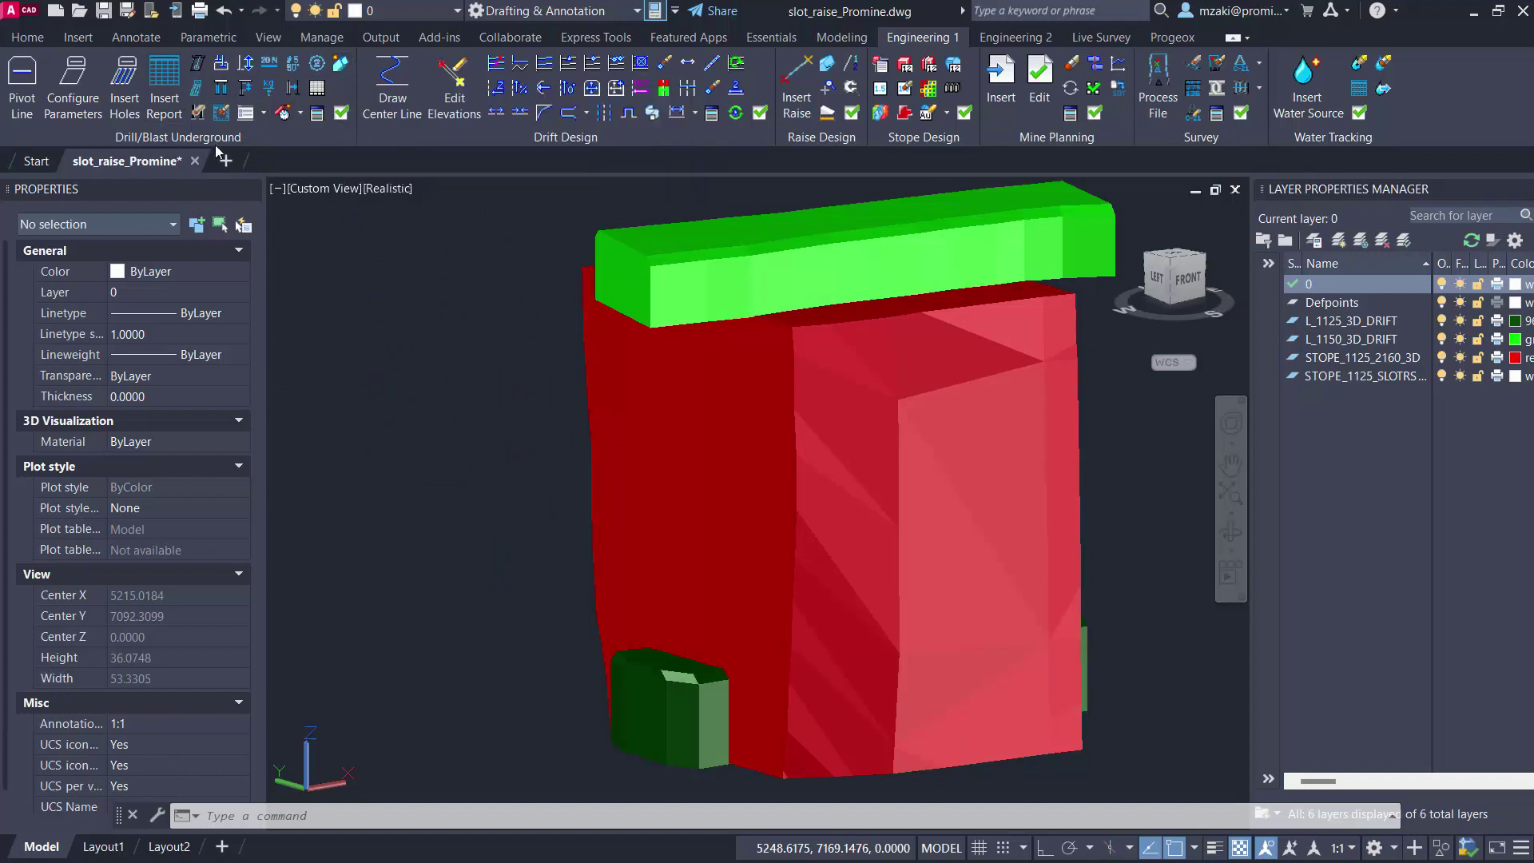
- Insert the 2x2 Slot Raise, picking the upper drift as higher mesh and the lower drift as lower mesh
left_click(342, 68)
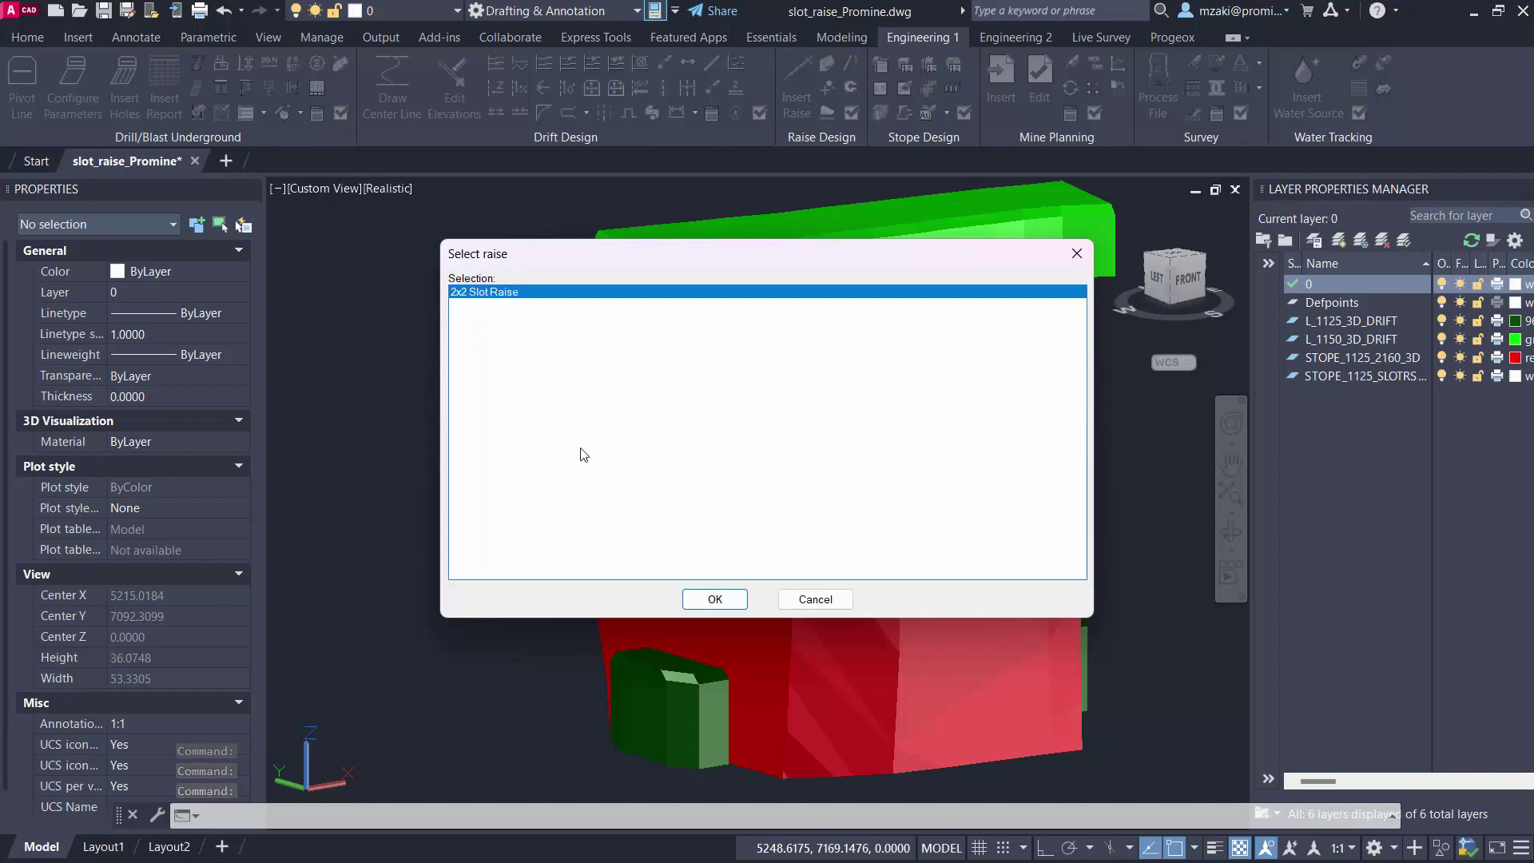
left_click(715, 600)
middle_click_drag(704, 601, 565, 520, "shift")
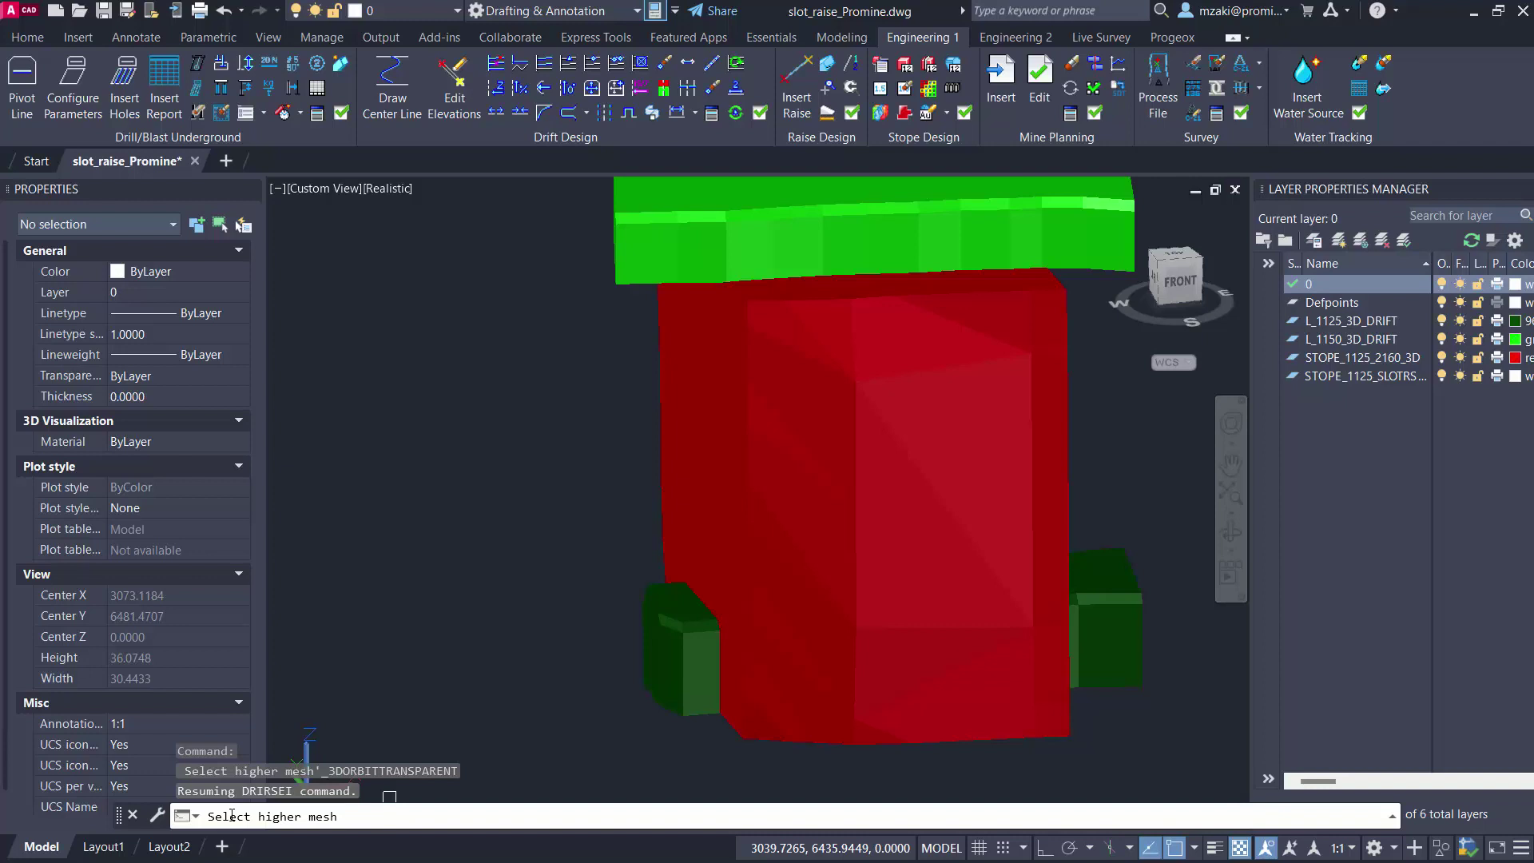
left_click(622, 240)
left_click(667, 684)
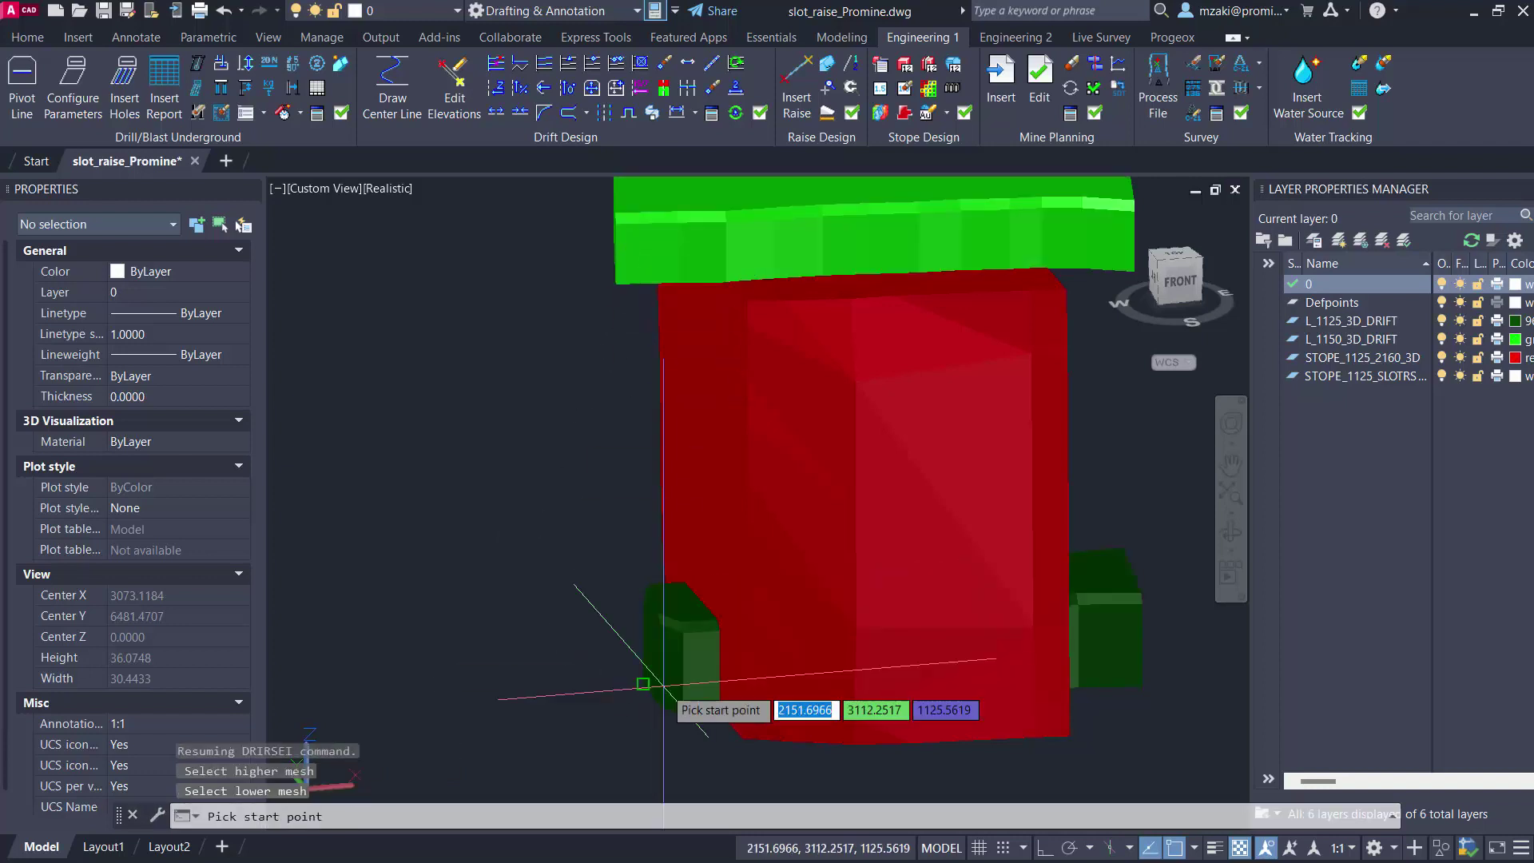
middle_click_drag(745, 519, 1155, 326, "shift")
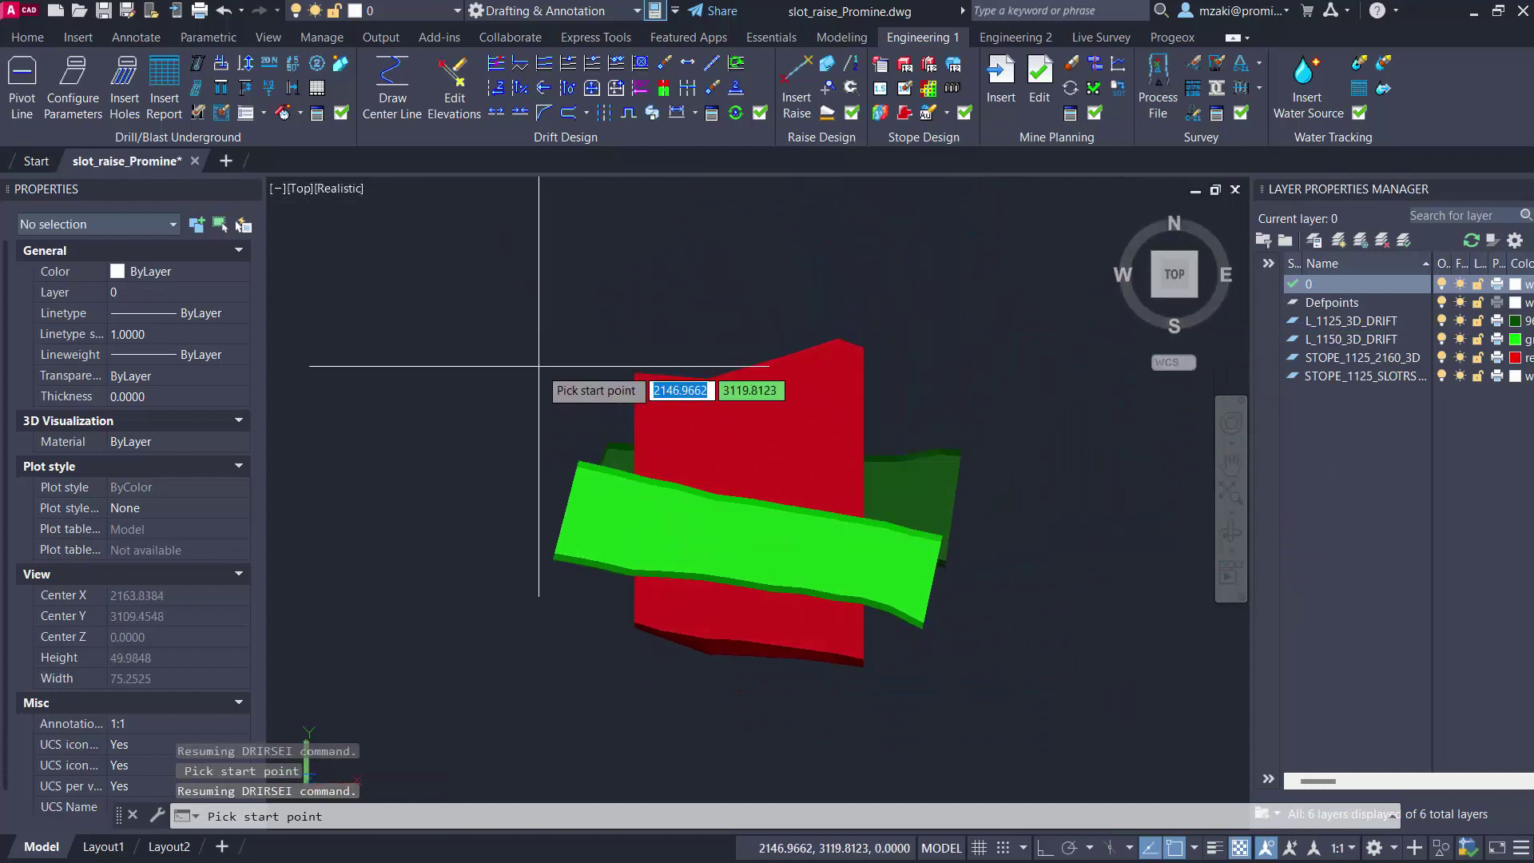
- Cancel the raise insertion and switch the visual style to 2D Wireframe
key("Escape")
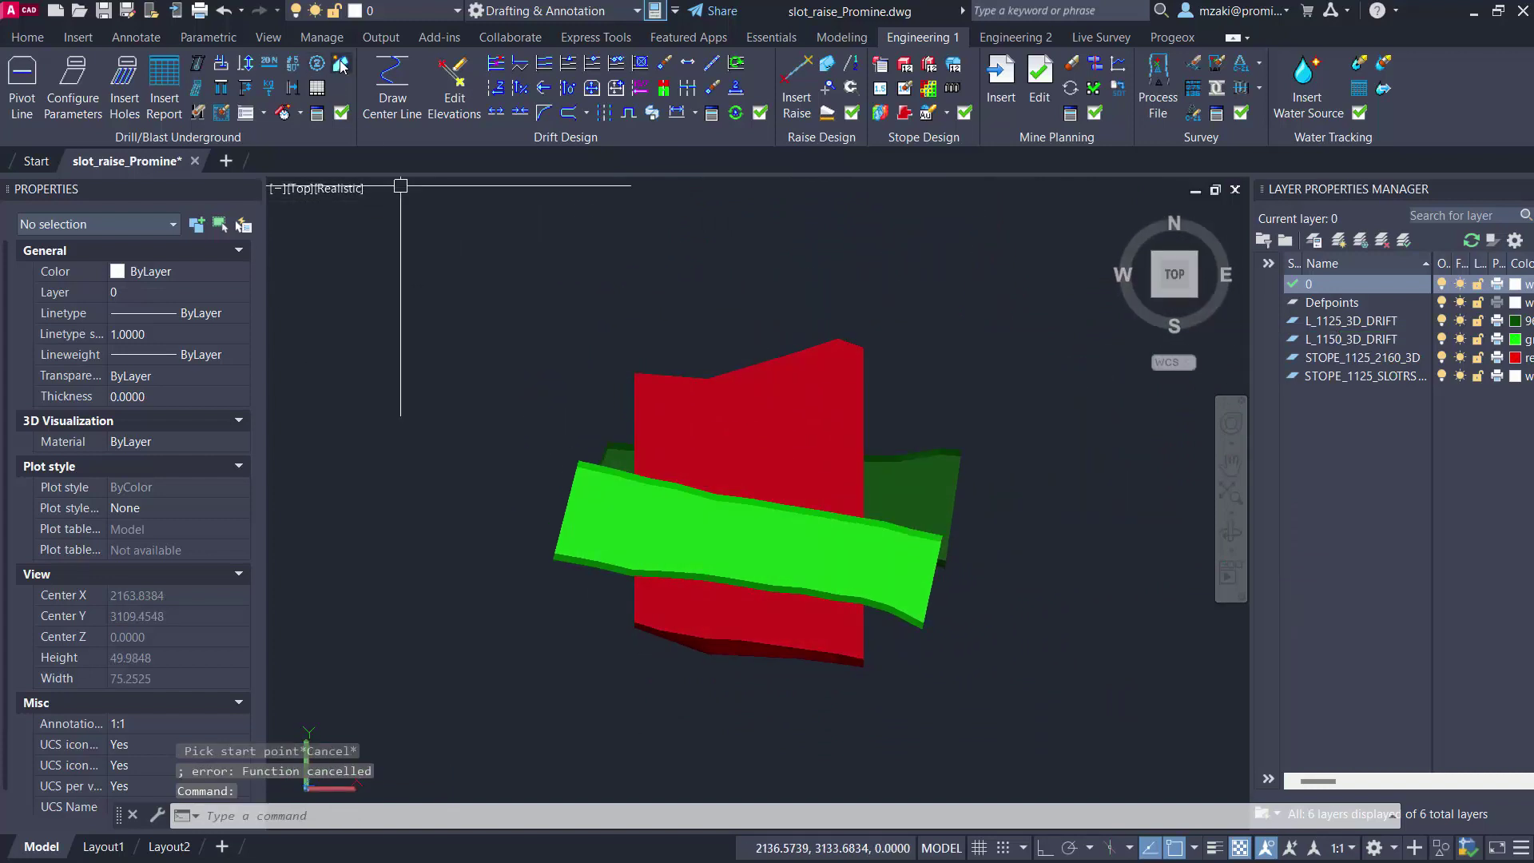
left_click(331, 188)
left_click(394, 246)
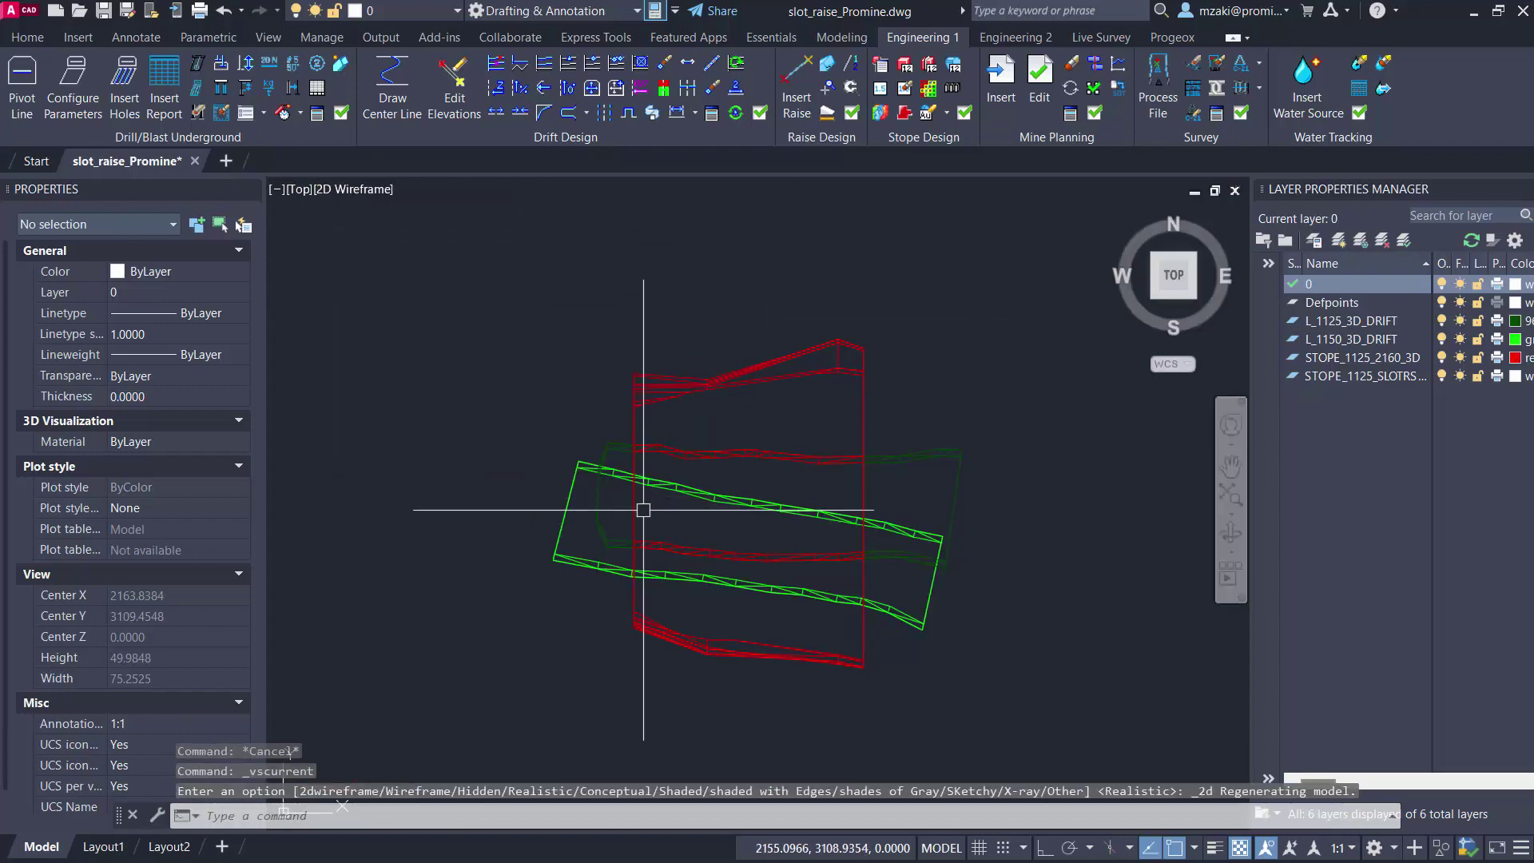
scroll(655, 507, "up", 3)
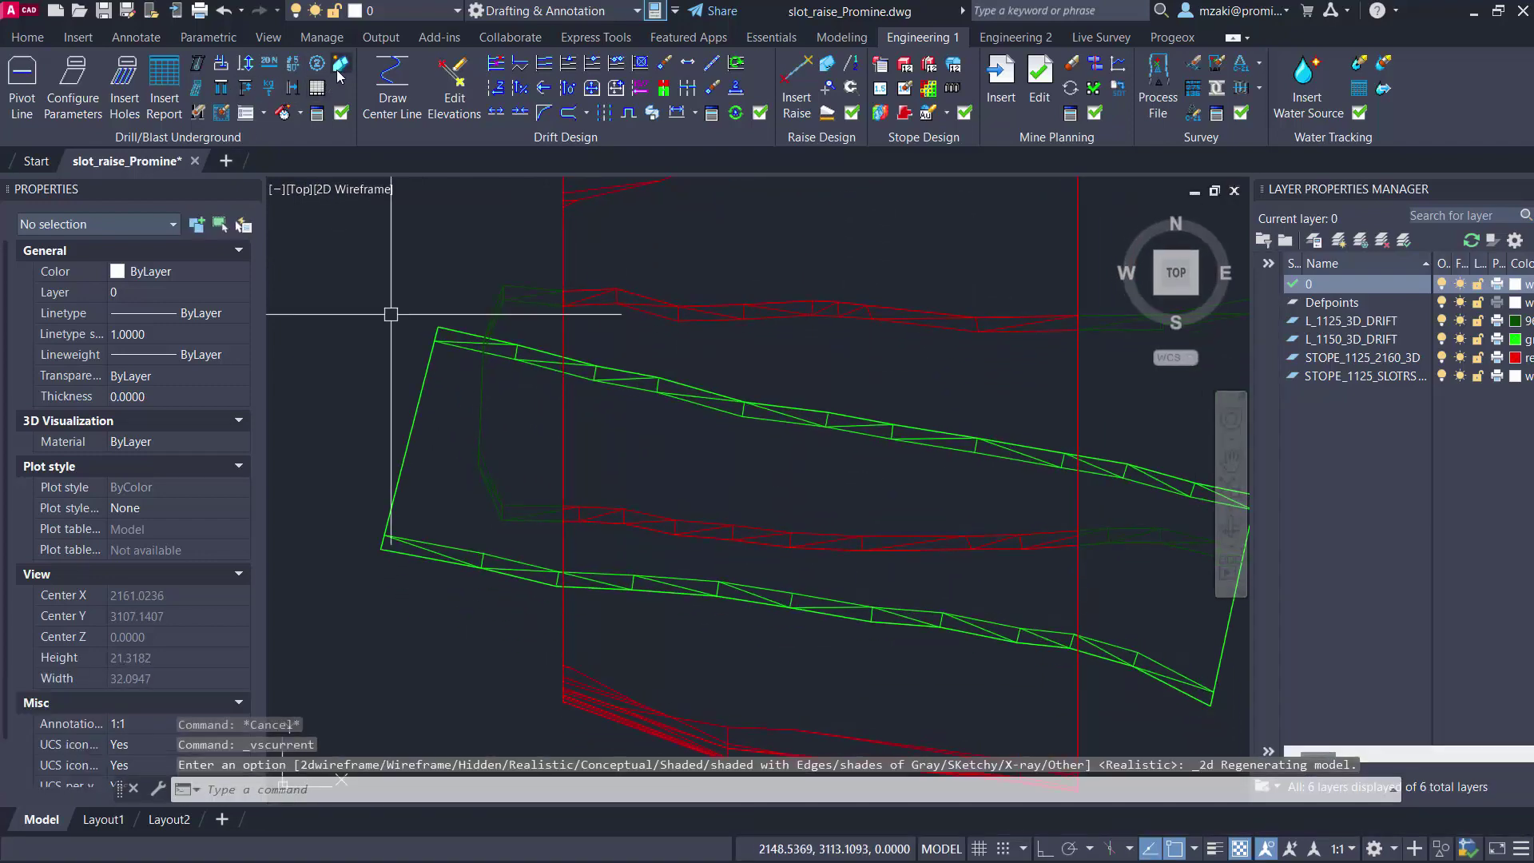
- Reinsert the 2x2 Slot Raise, pick both drift meshes, and place its start and end points
left_click(338, 70)
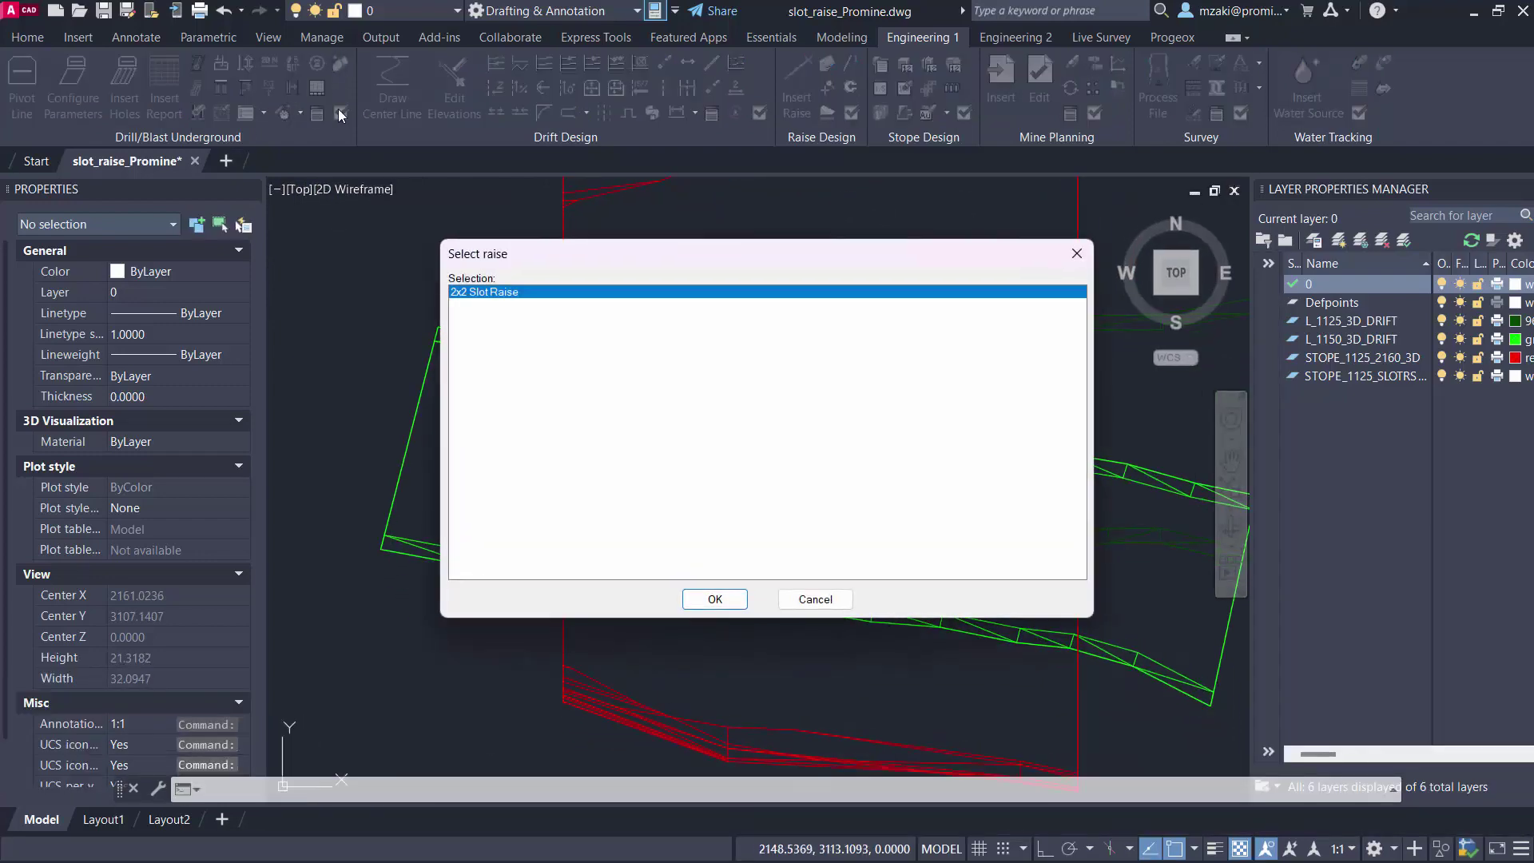
left_click(714, 599)
left_click(414, 378)
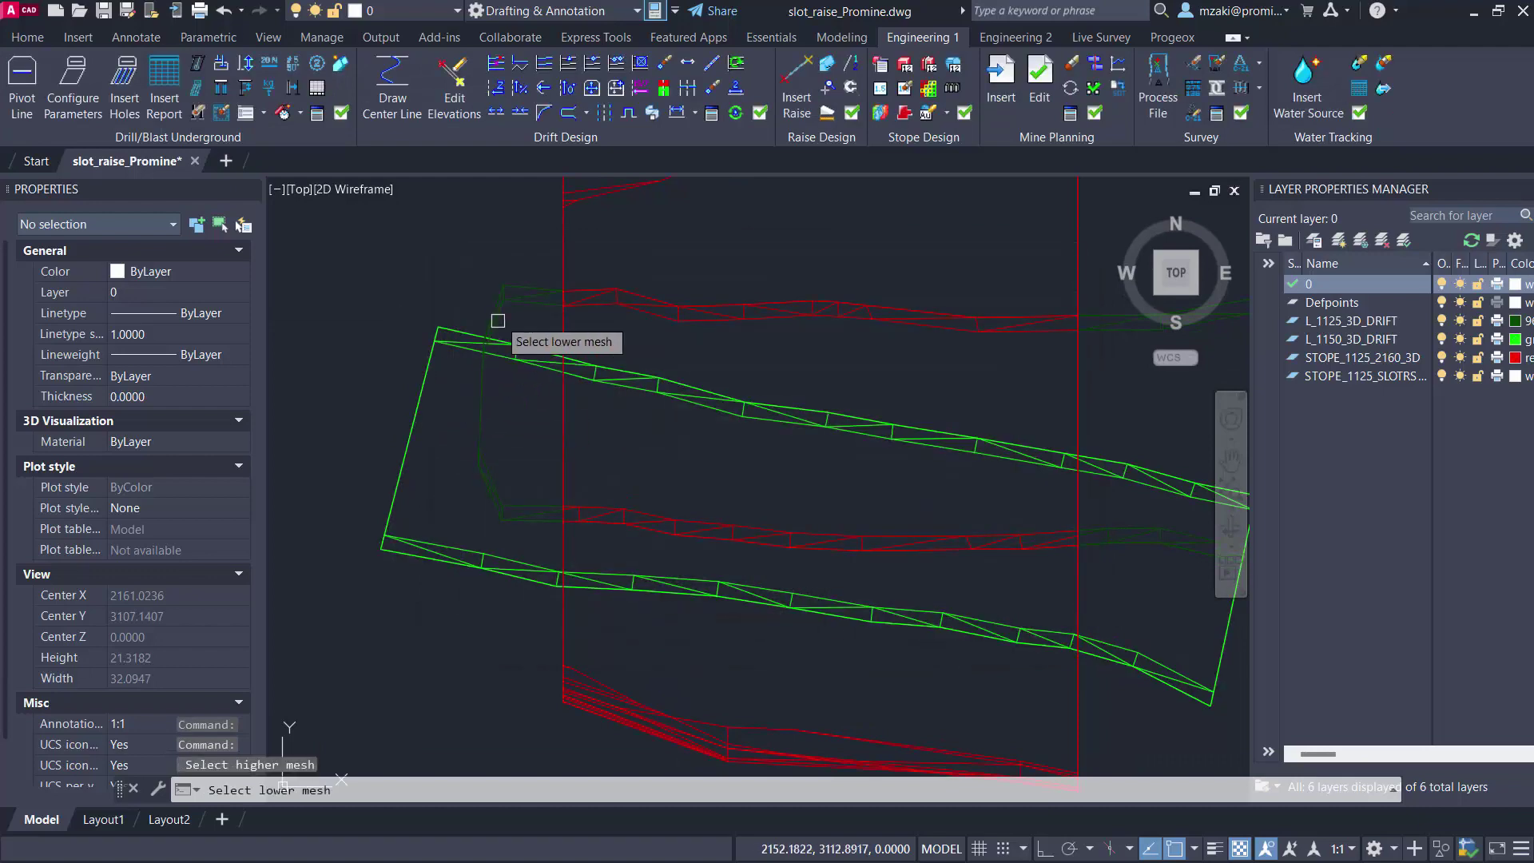
left_click(516, 290)
scroll(435, 447, "up", 4)
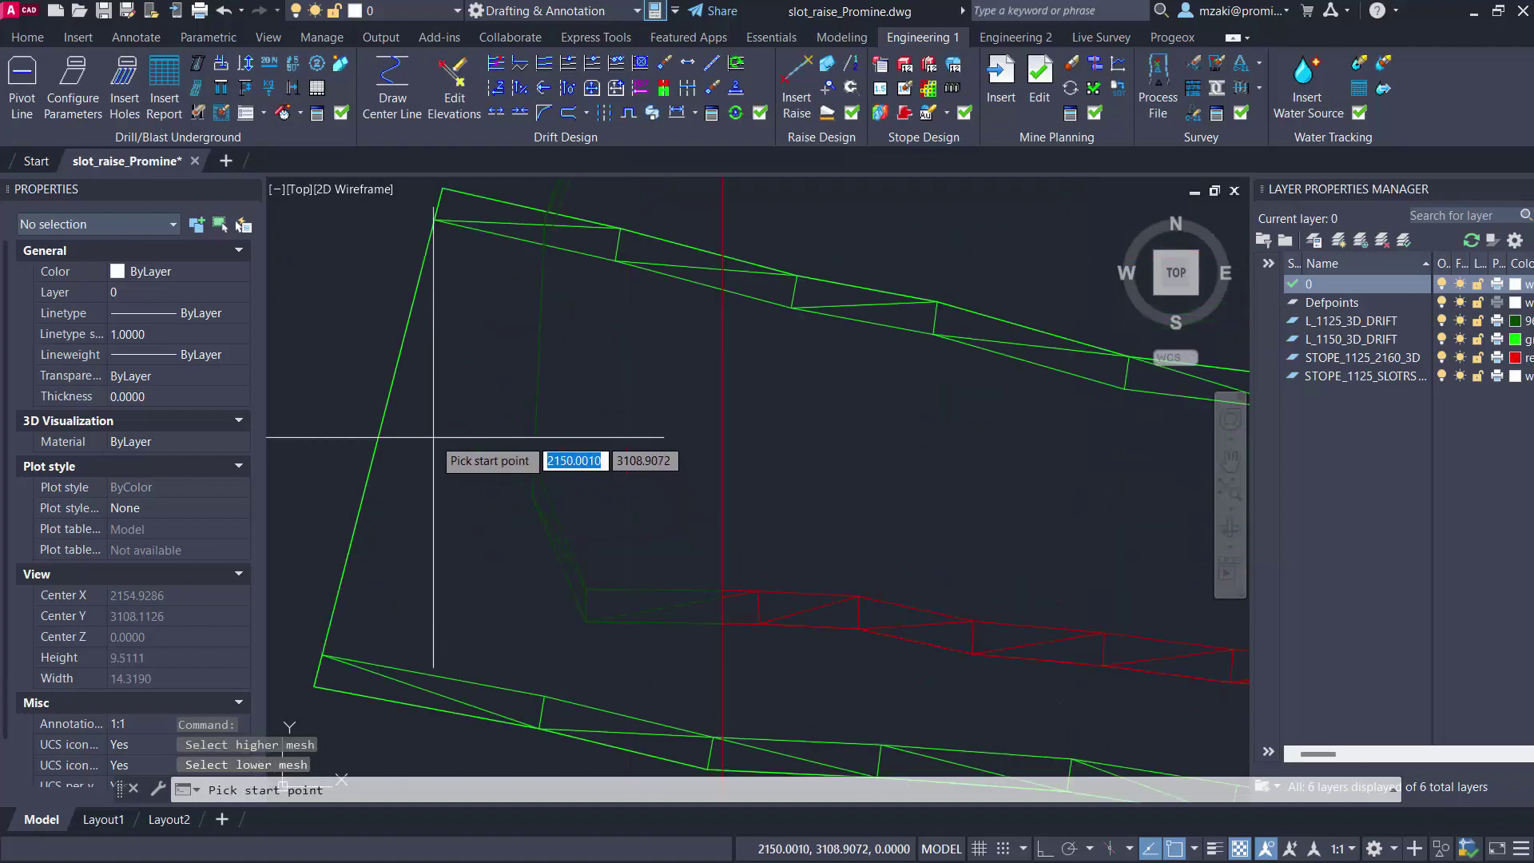
middle_click_drag(436, 447, 482, 498)
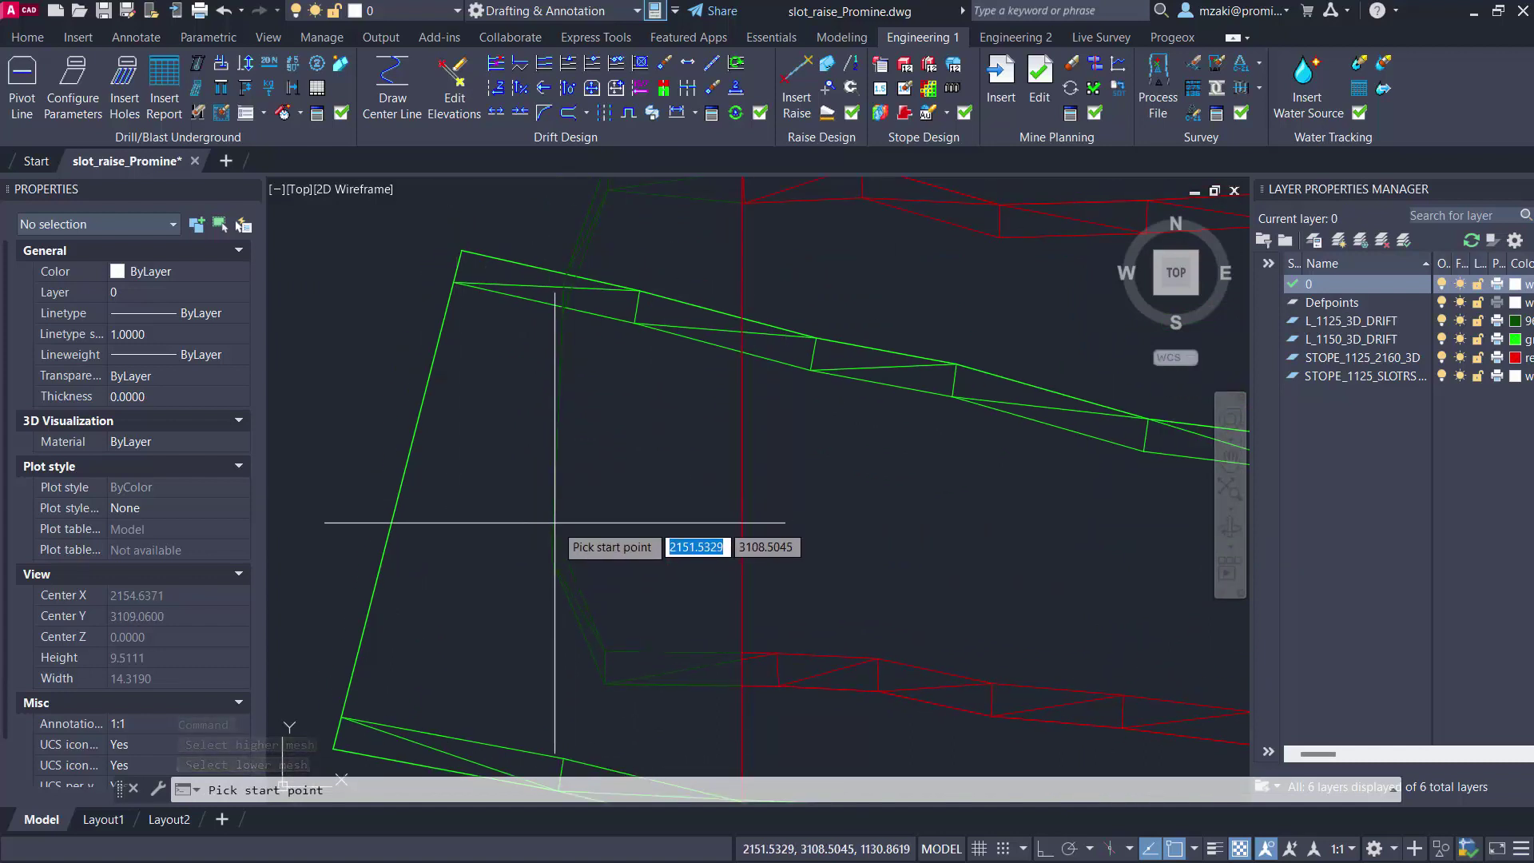
middle_click_drag(560, 546, 463, 541)
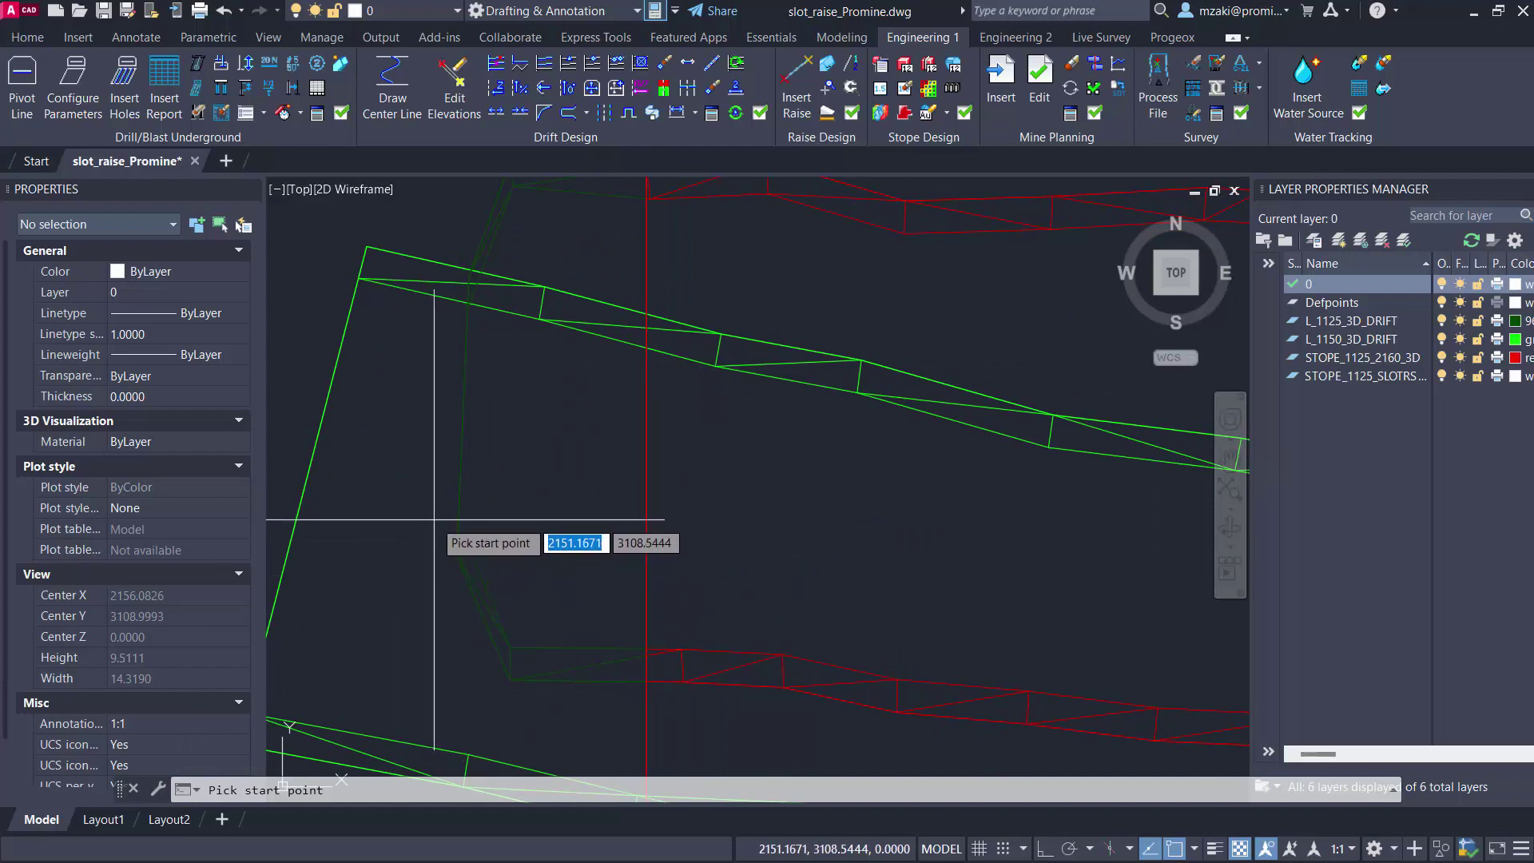
left_click(434, 519)
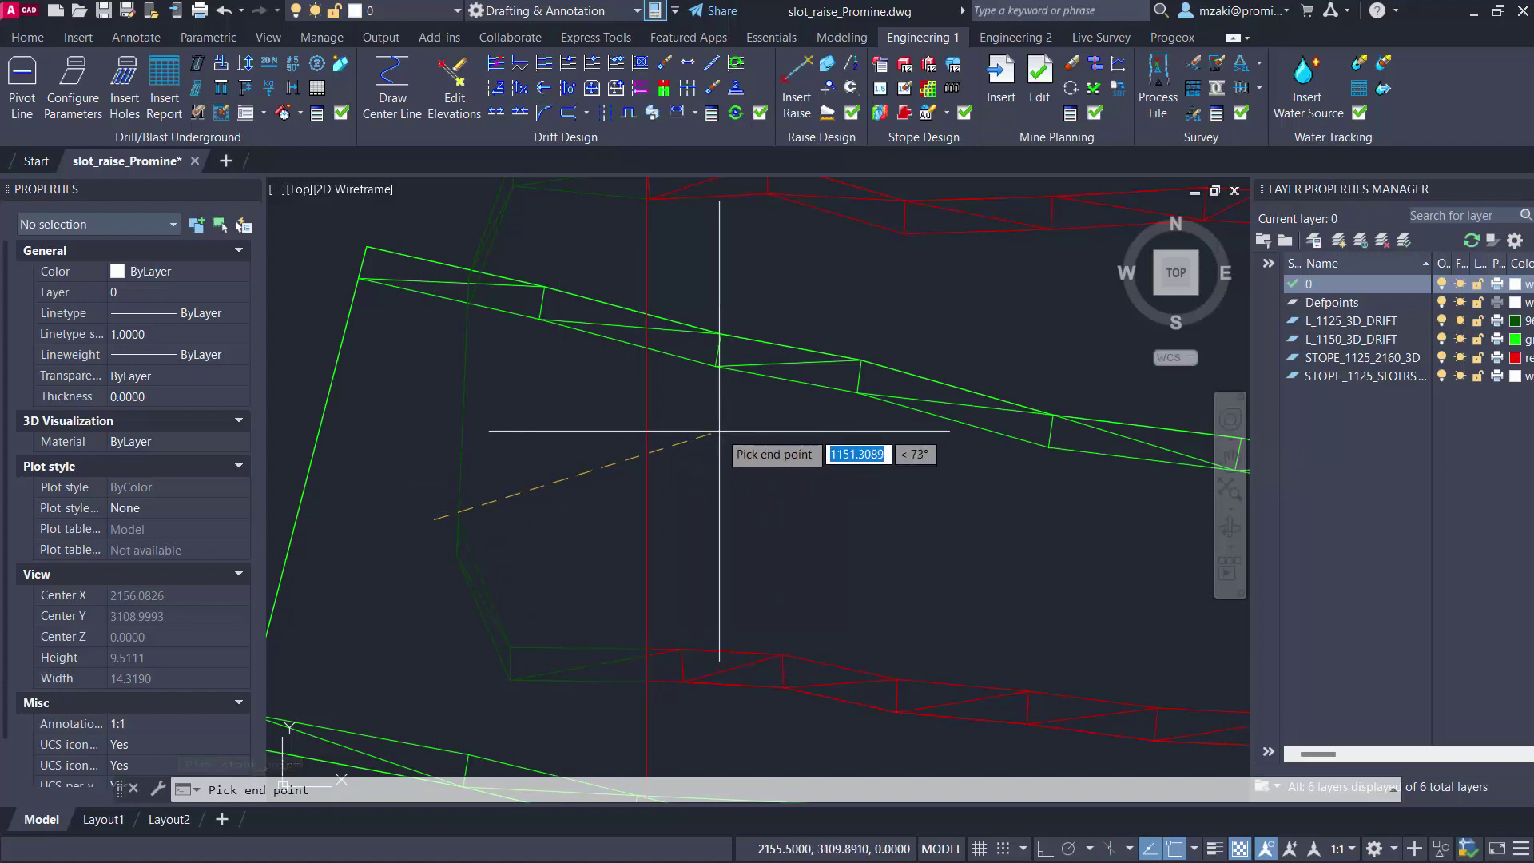
middle_click_drag(720, 438, 722, 483)
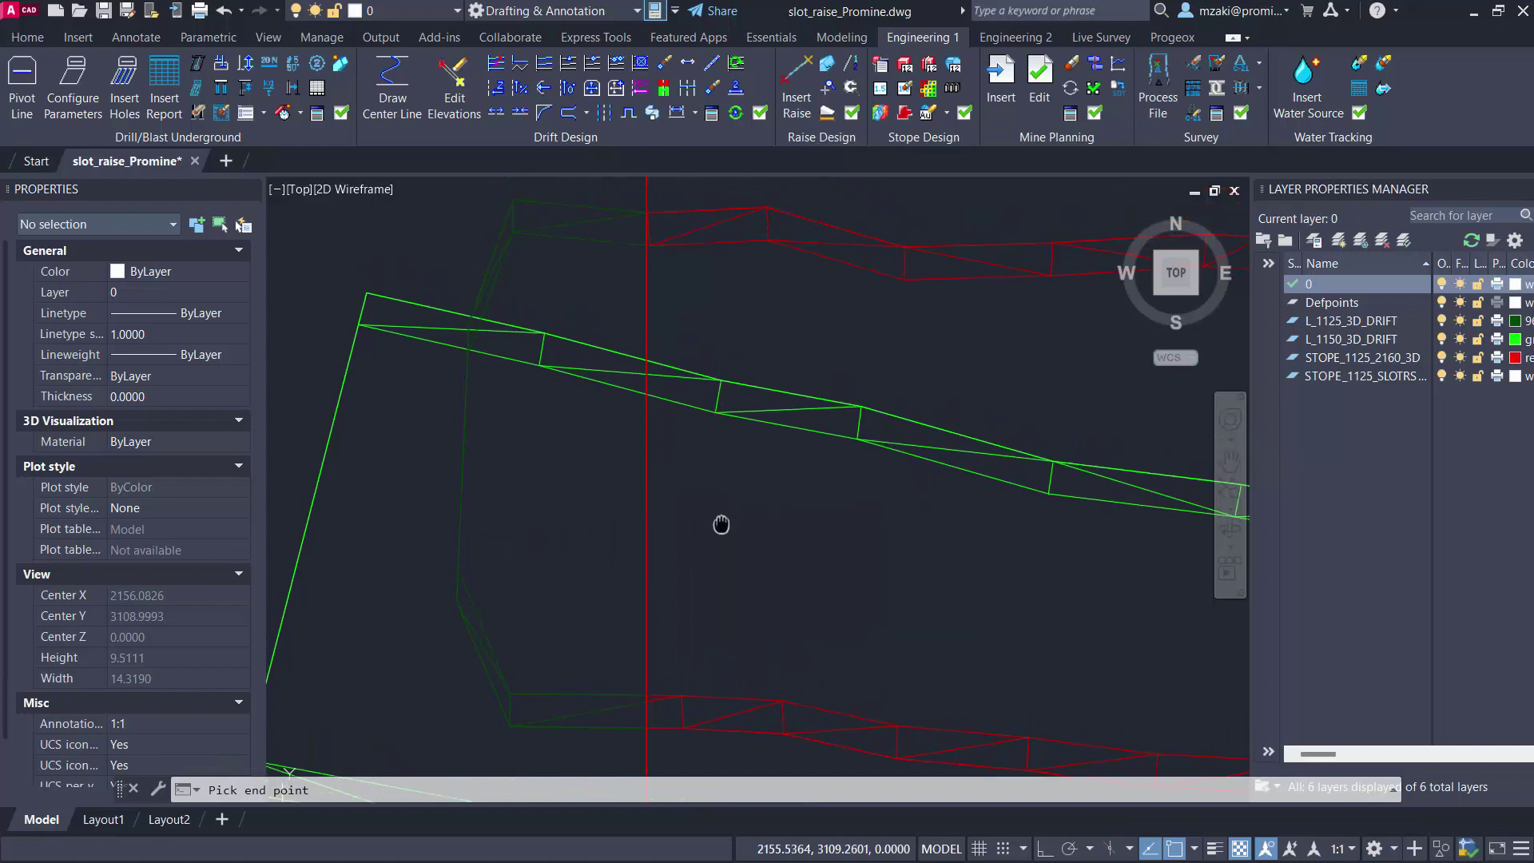
left_click(675, 477)
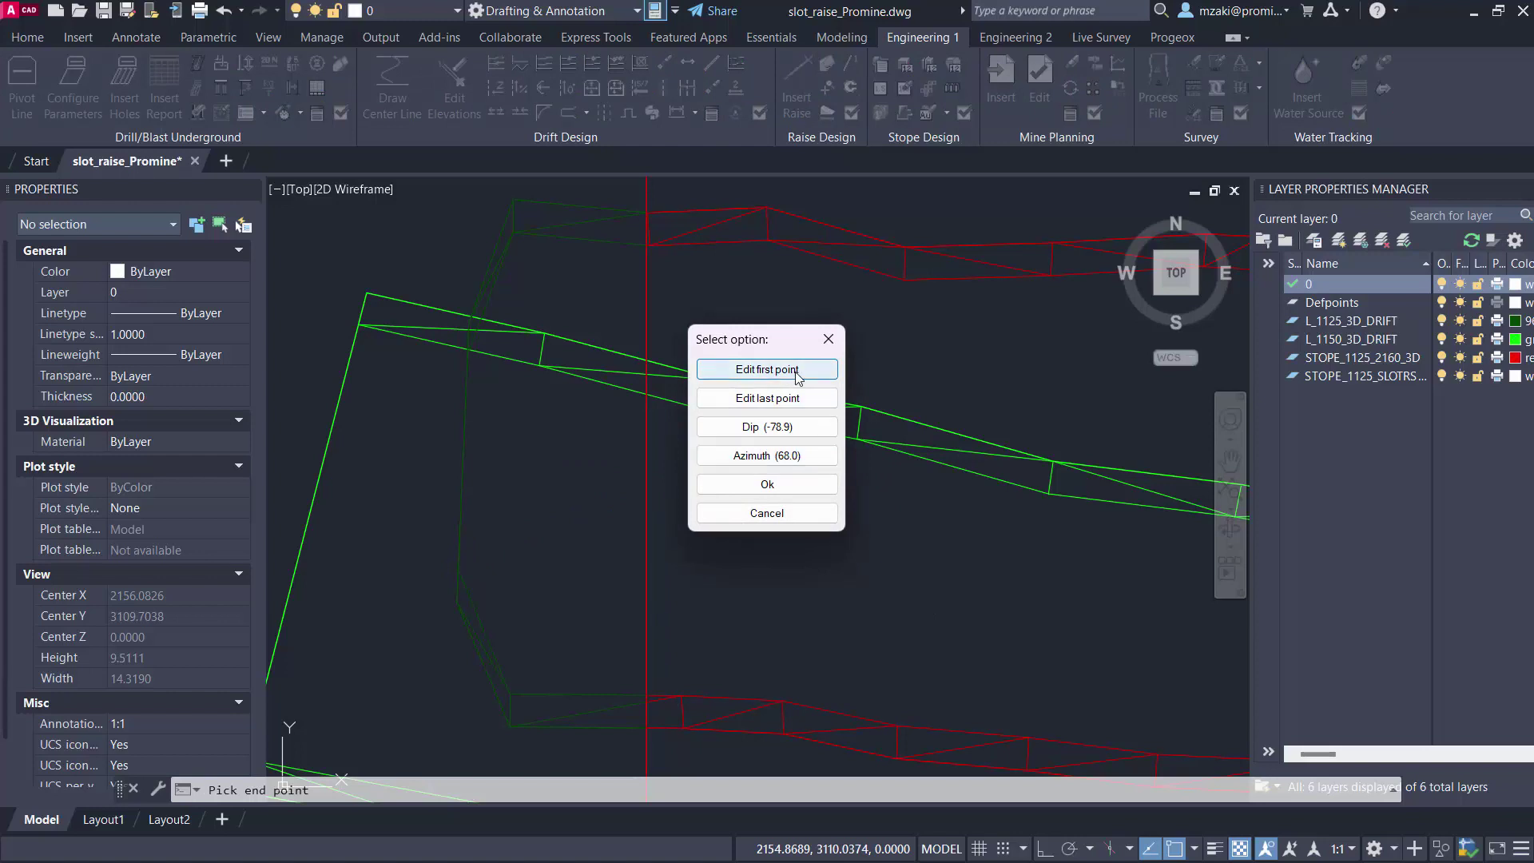
- Re-pick the raise's first and last points between the drifts
left_click(767, 369)
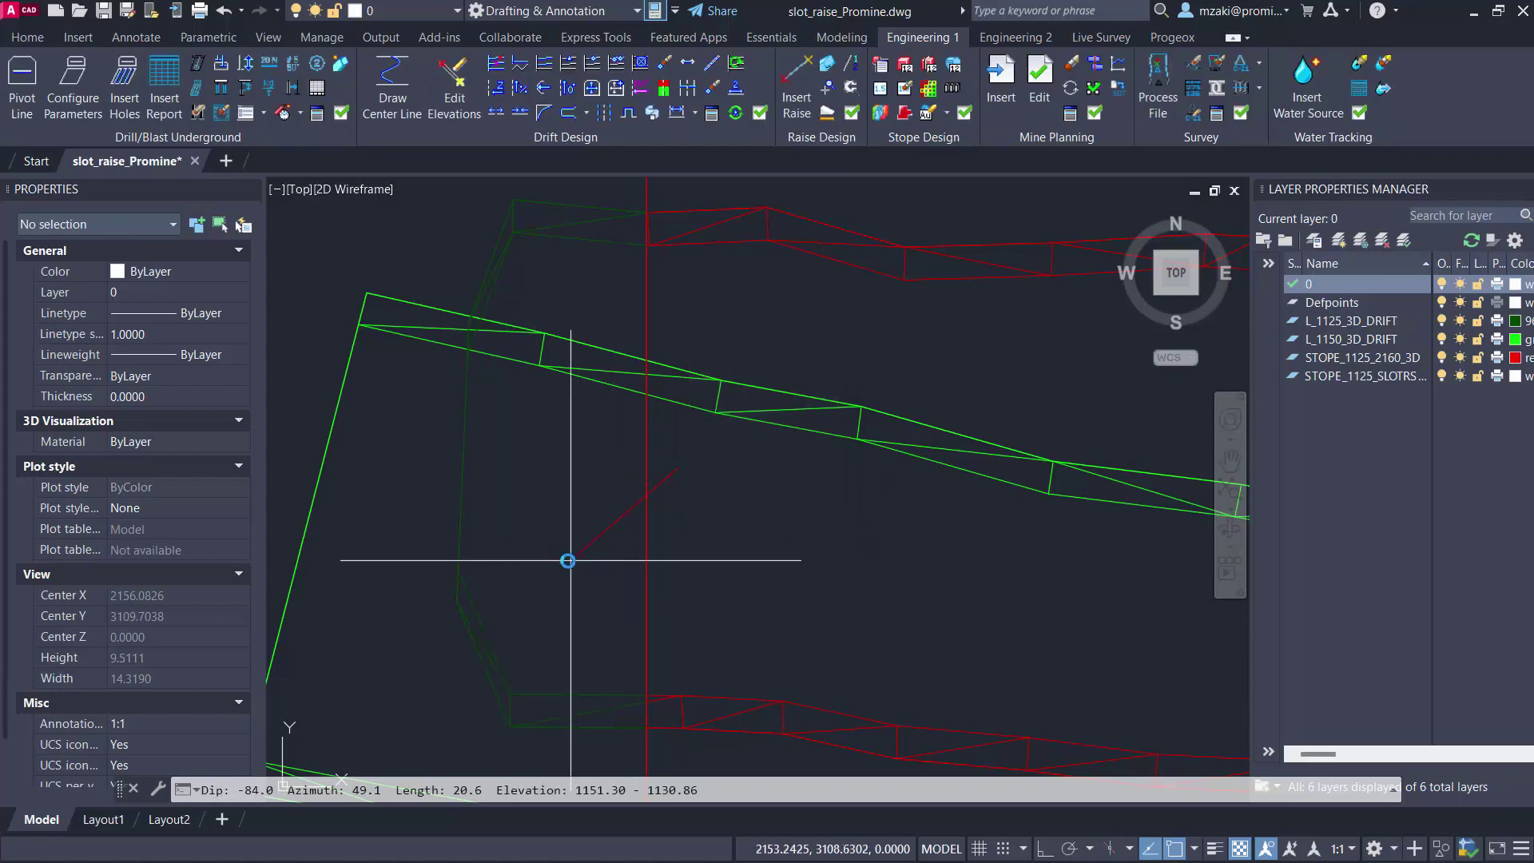
left_click(522, 543)
left_click(767, 402)
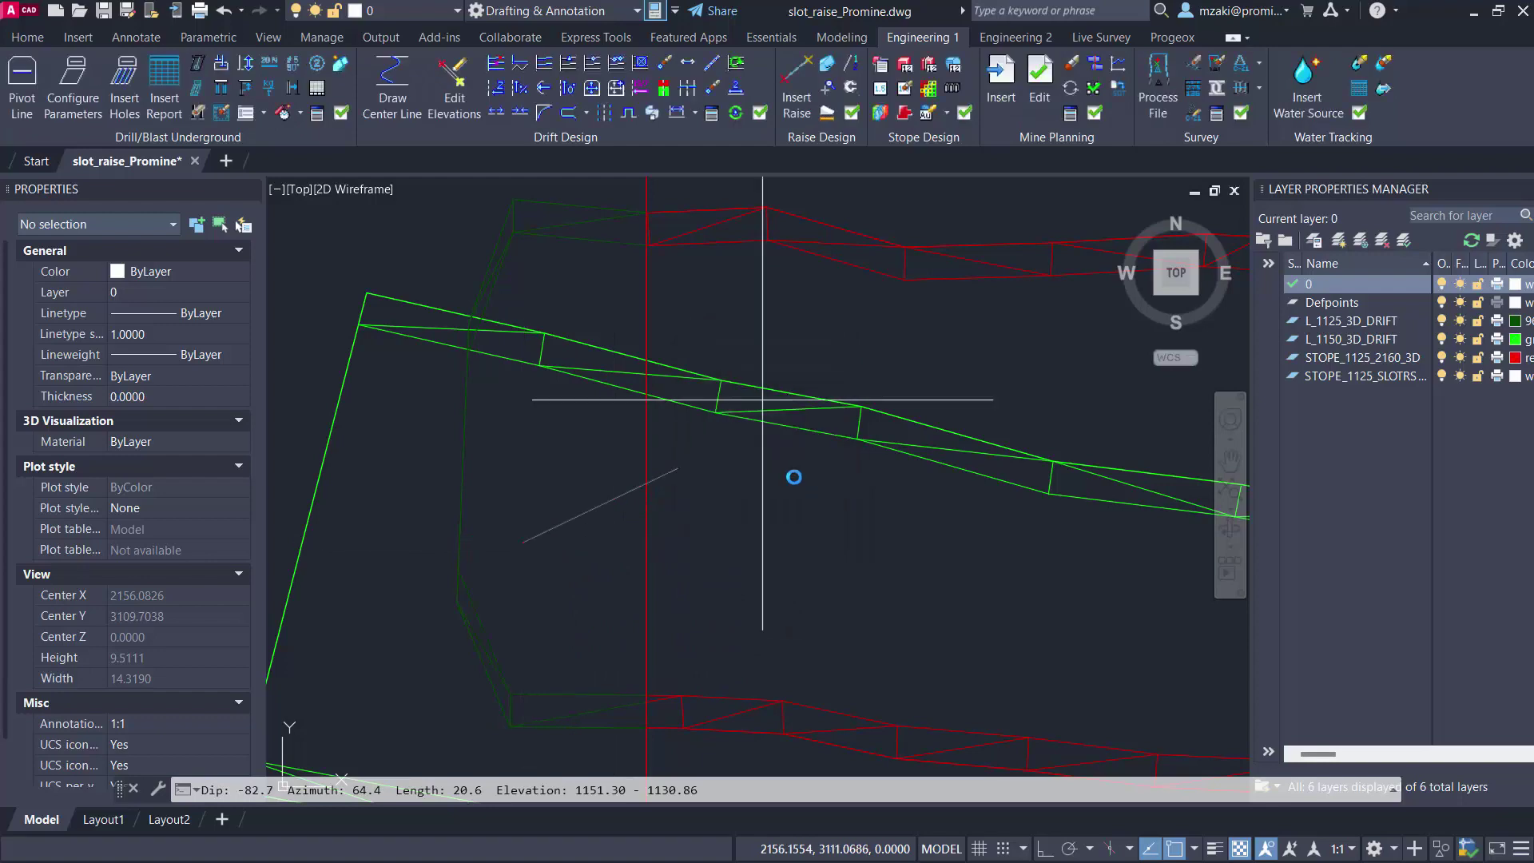
left_click(773, 470)
- Set the raise dip to -70, keep azimuth 73.8, and accept the proposed section direction
left_click(784, 425)
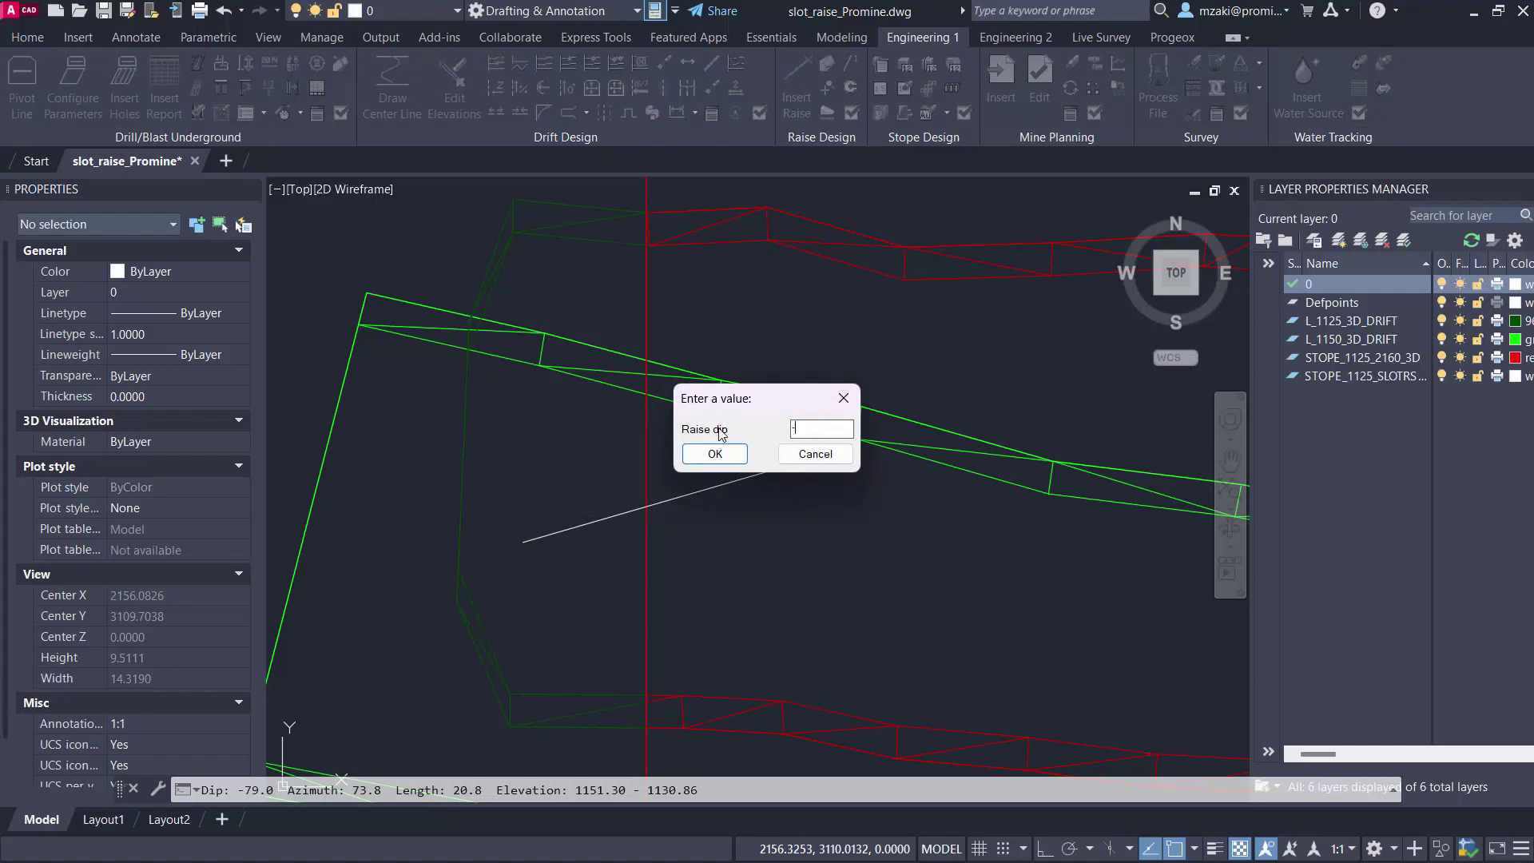
left_click(736, 454)
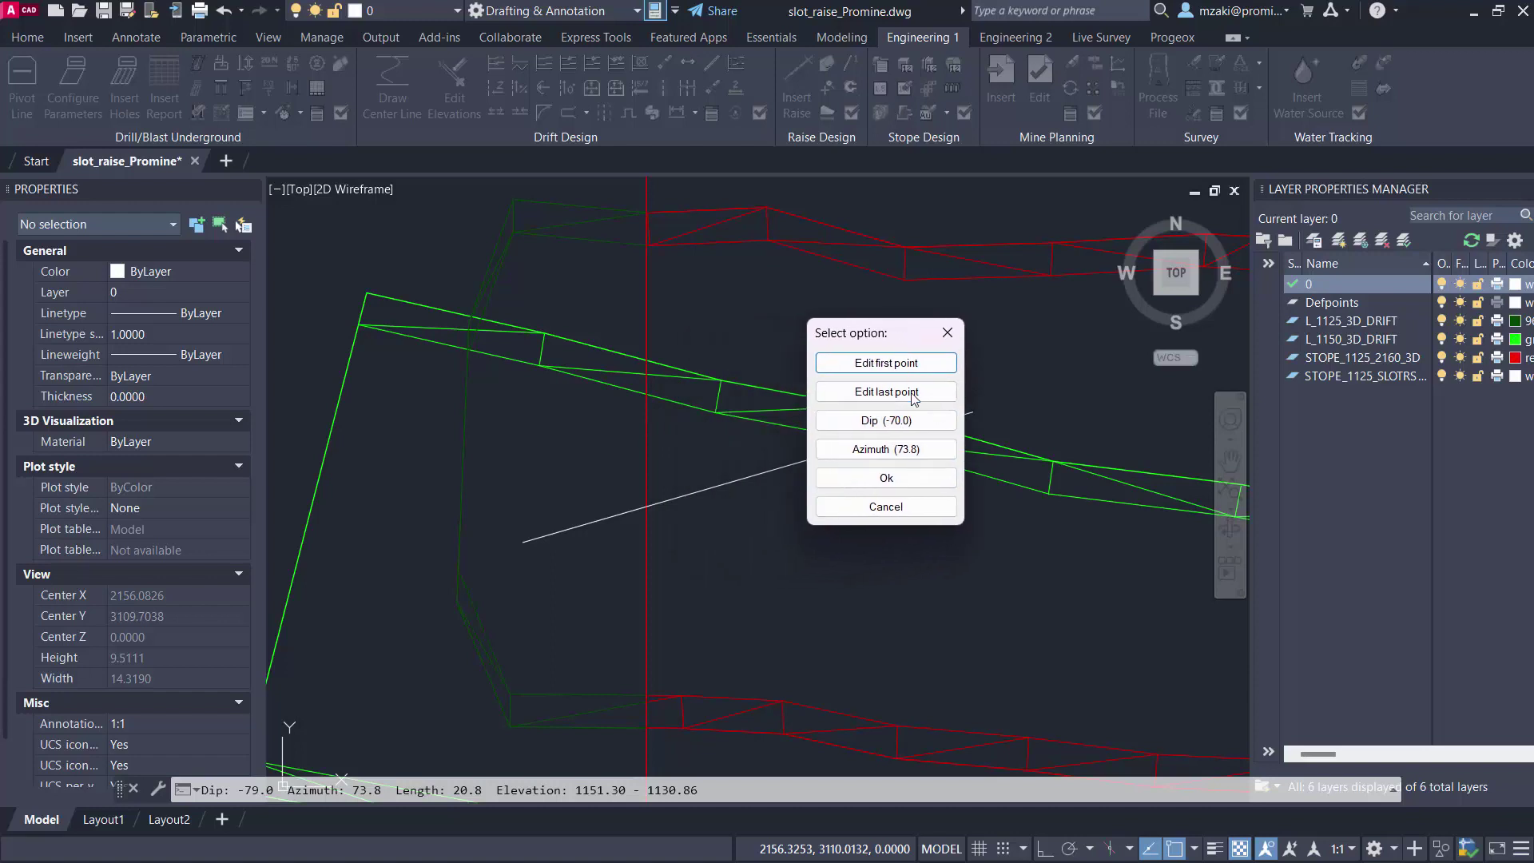
left_click(926, 452)
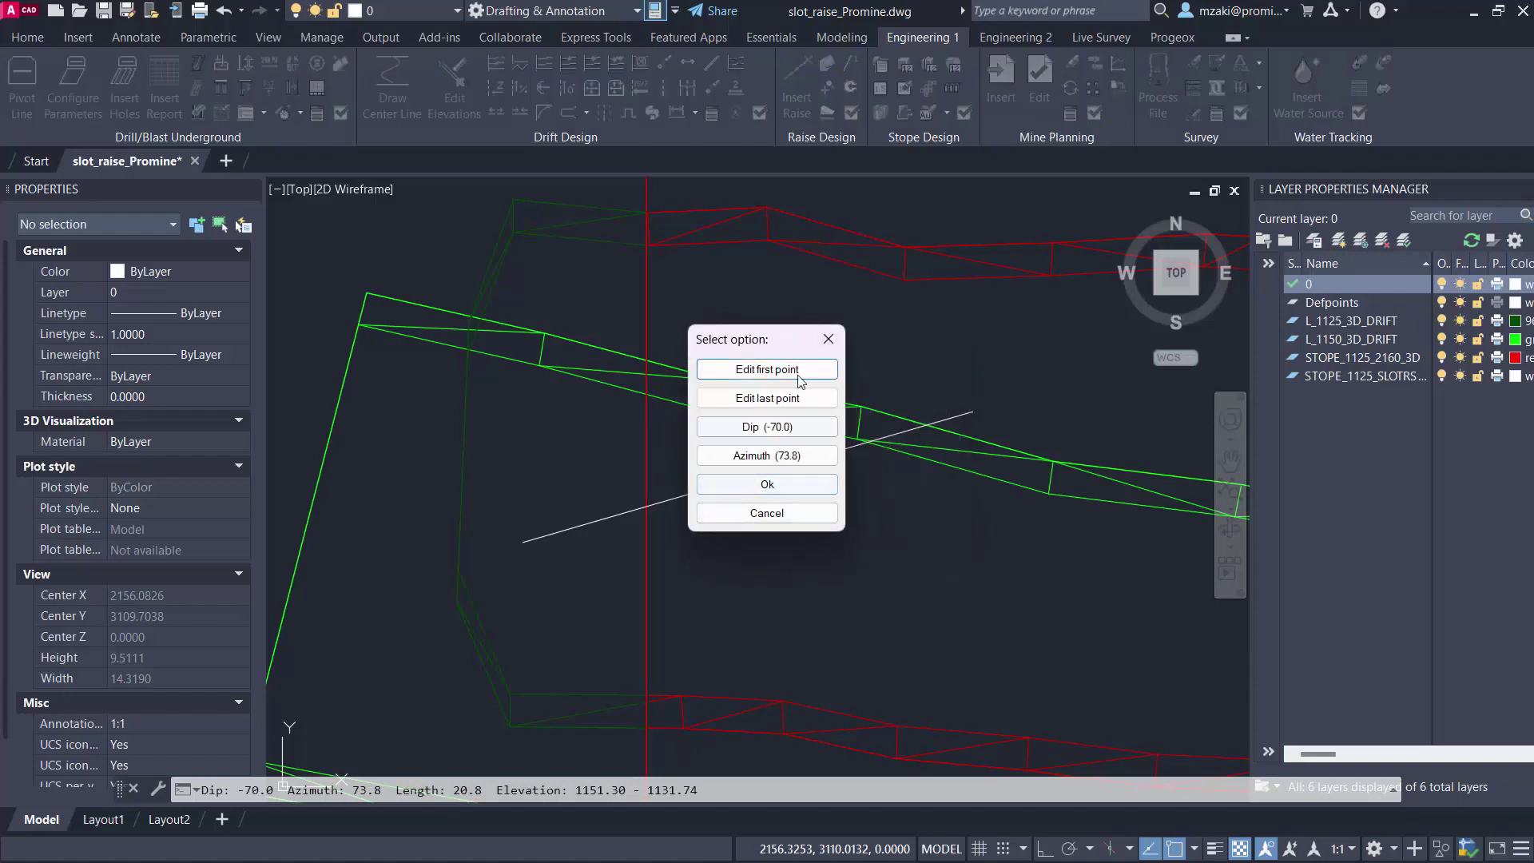
left_click(765, 485)
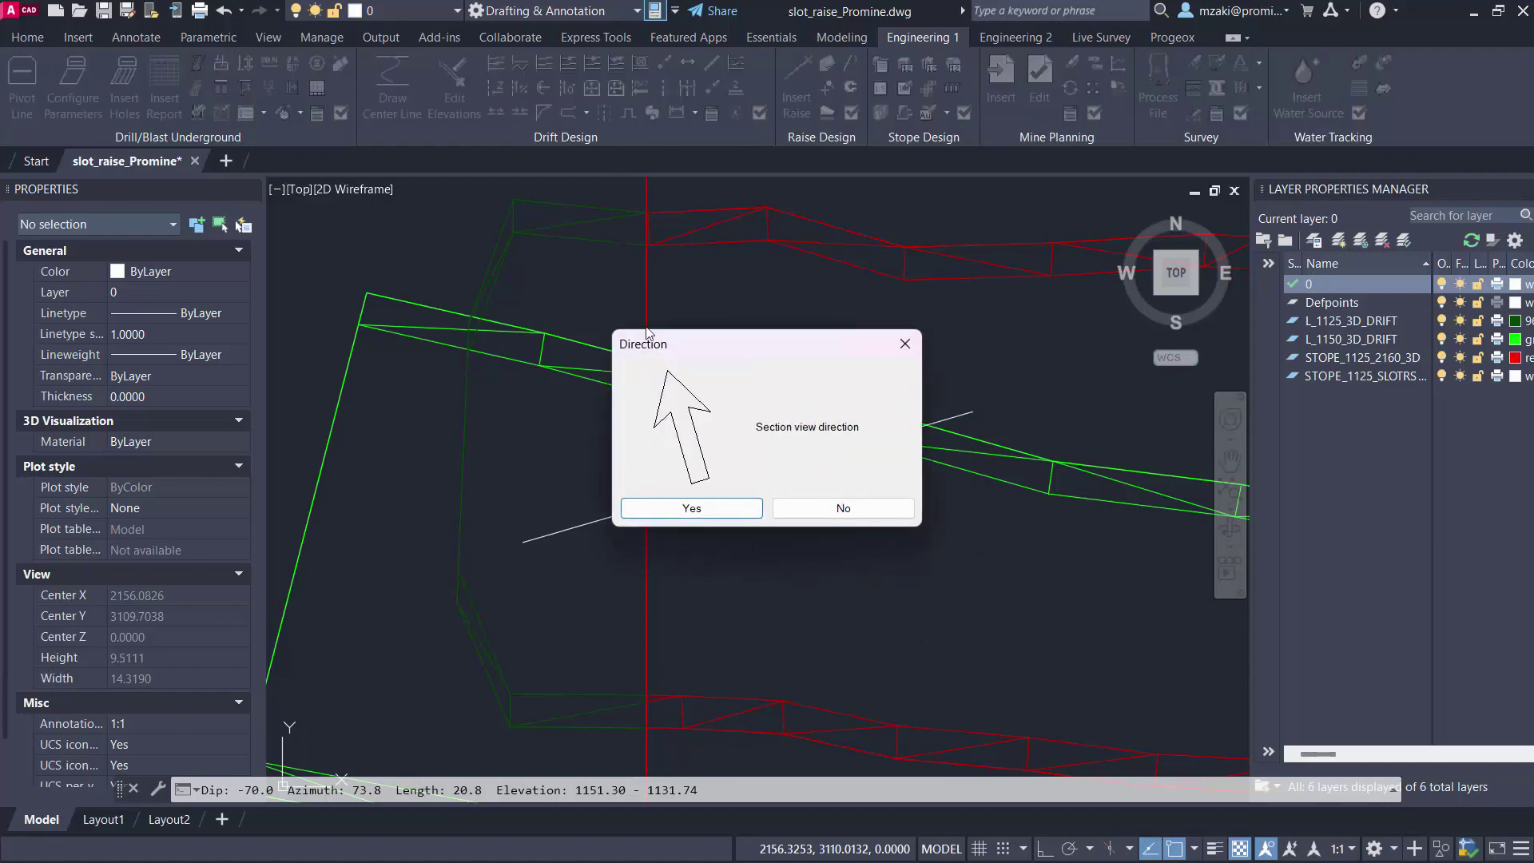
left_click(703, 510)
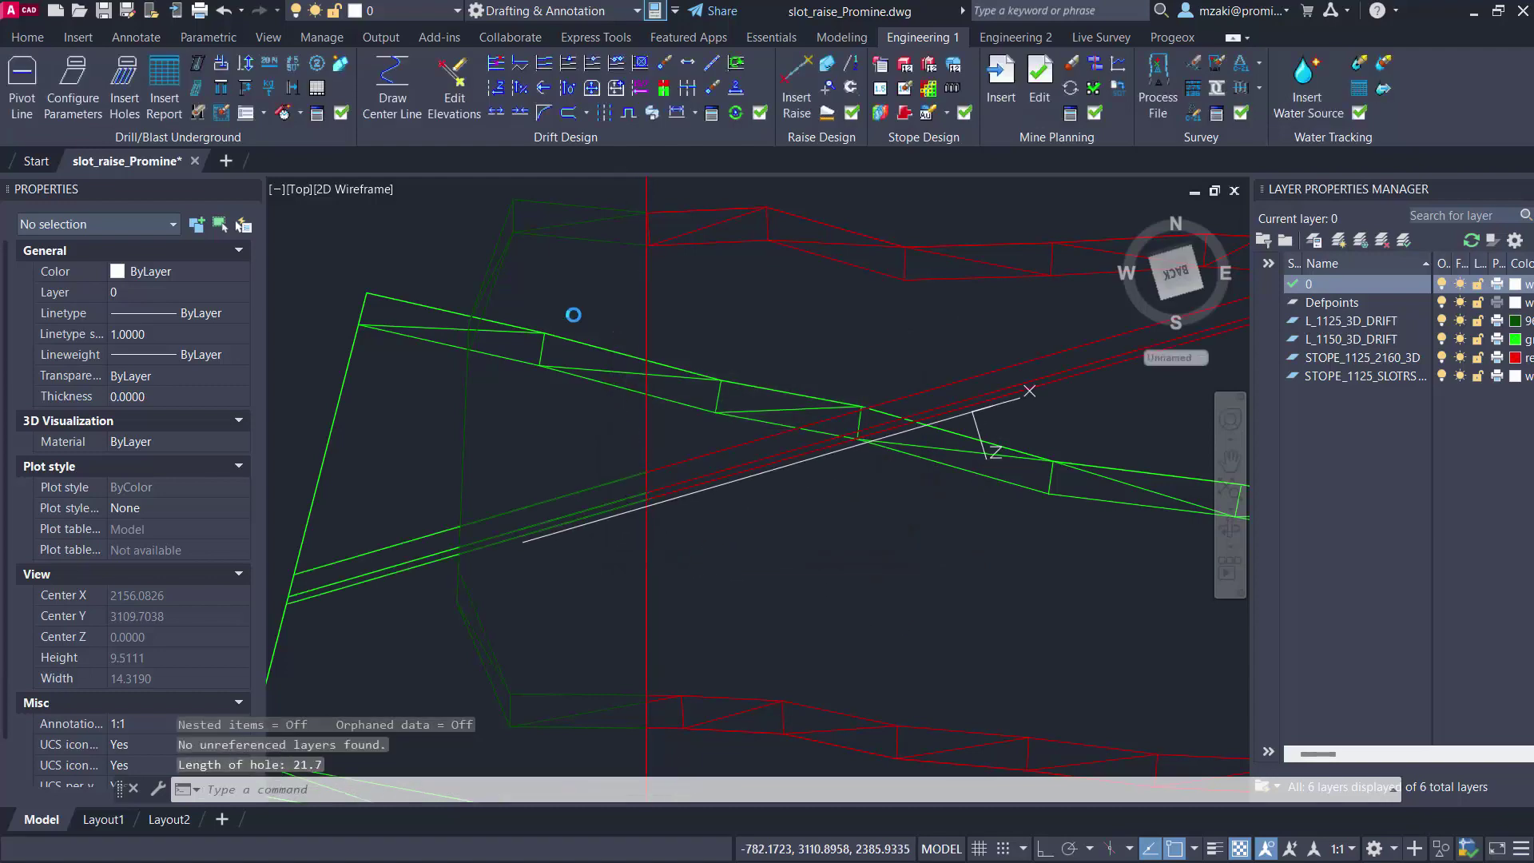
- Select the RSE_SEC_0.50 through RSE_SEC_1.00 section layers in Layer Properties
scroll(850, 599, "down", 5)
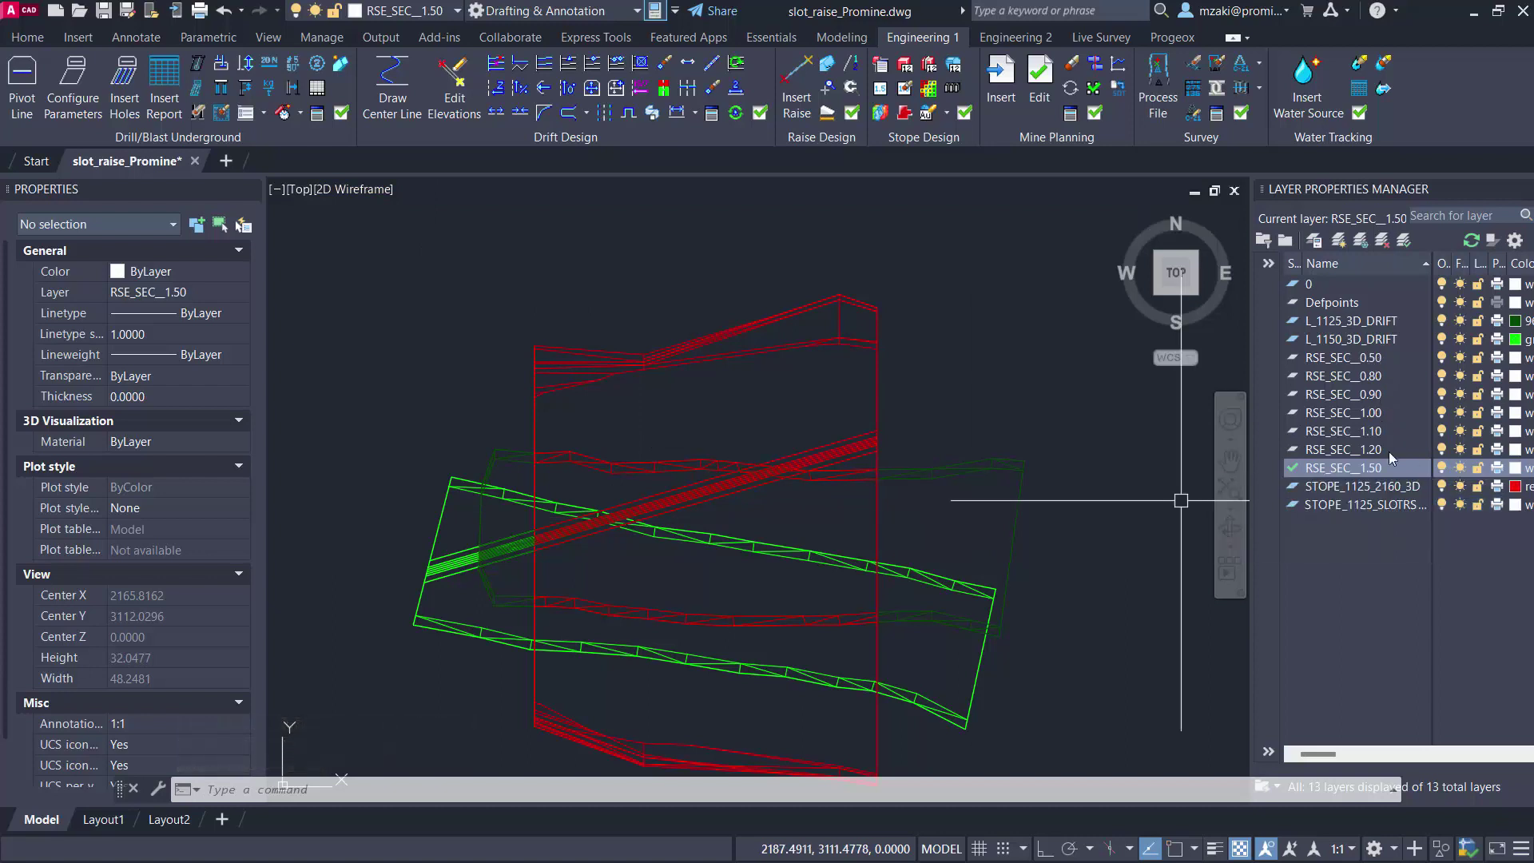
left_click(1370, 373)
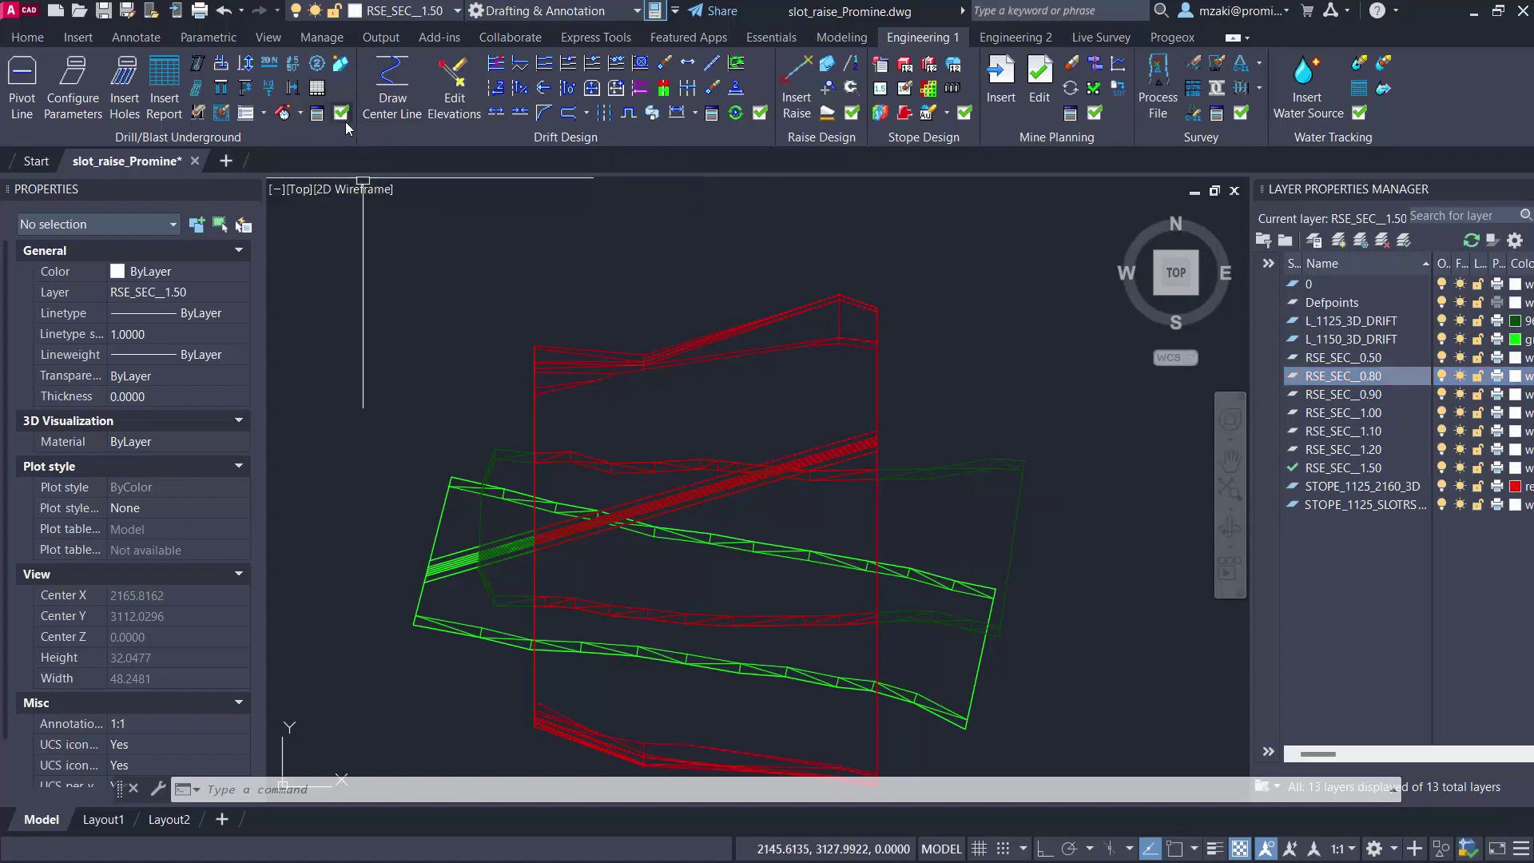
left_click(1382, 357)
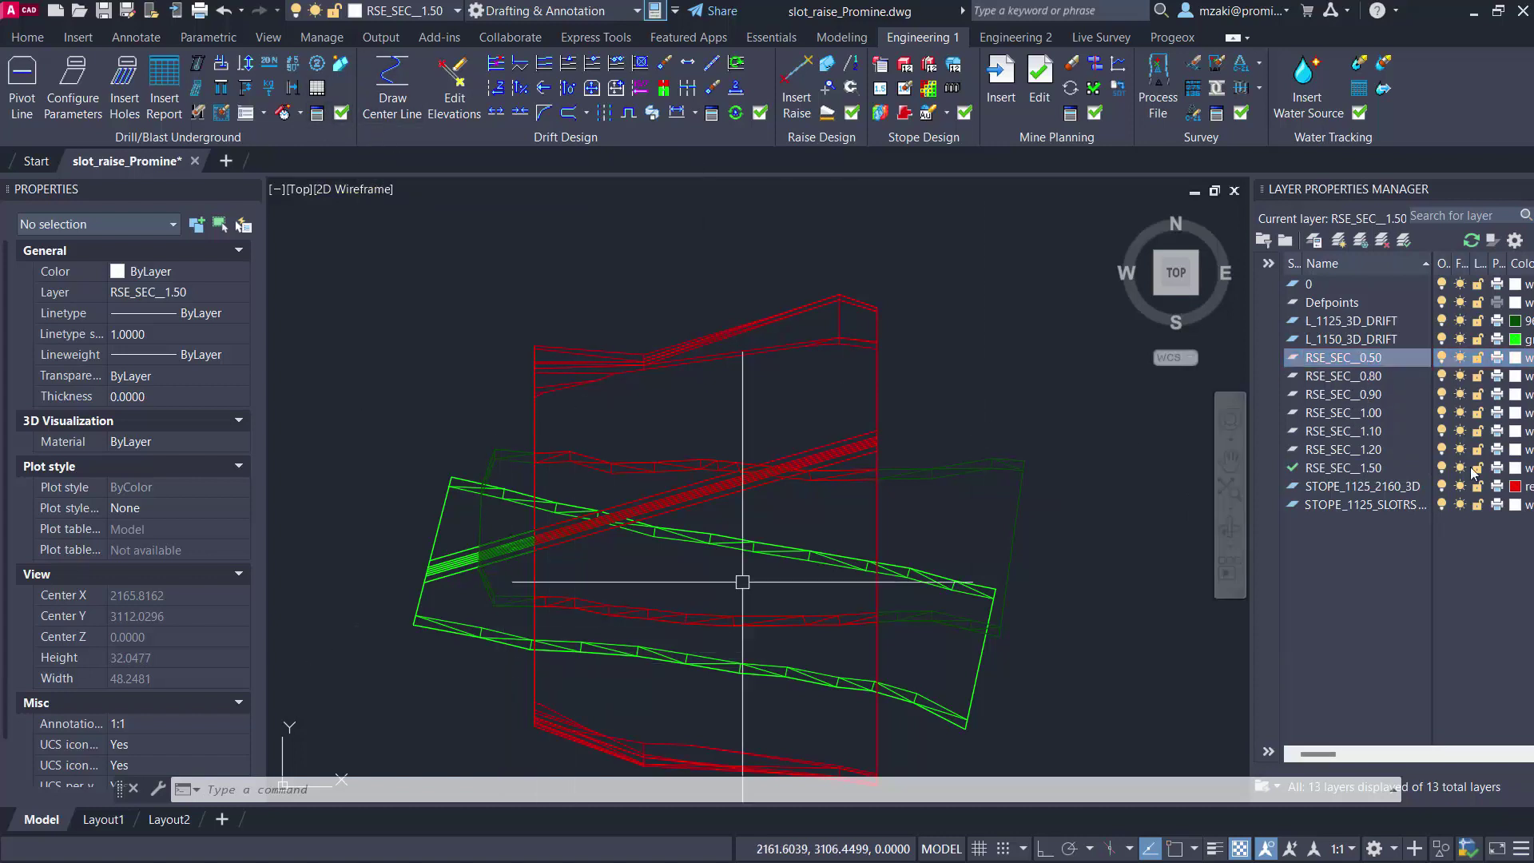
left_click(1389, 382)
left_click(1384, 399)
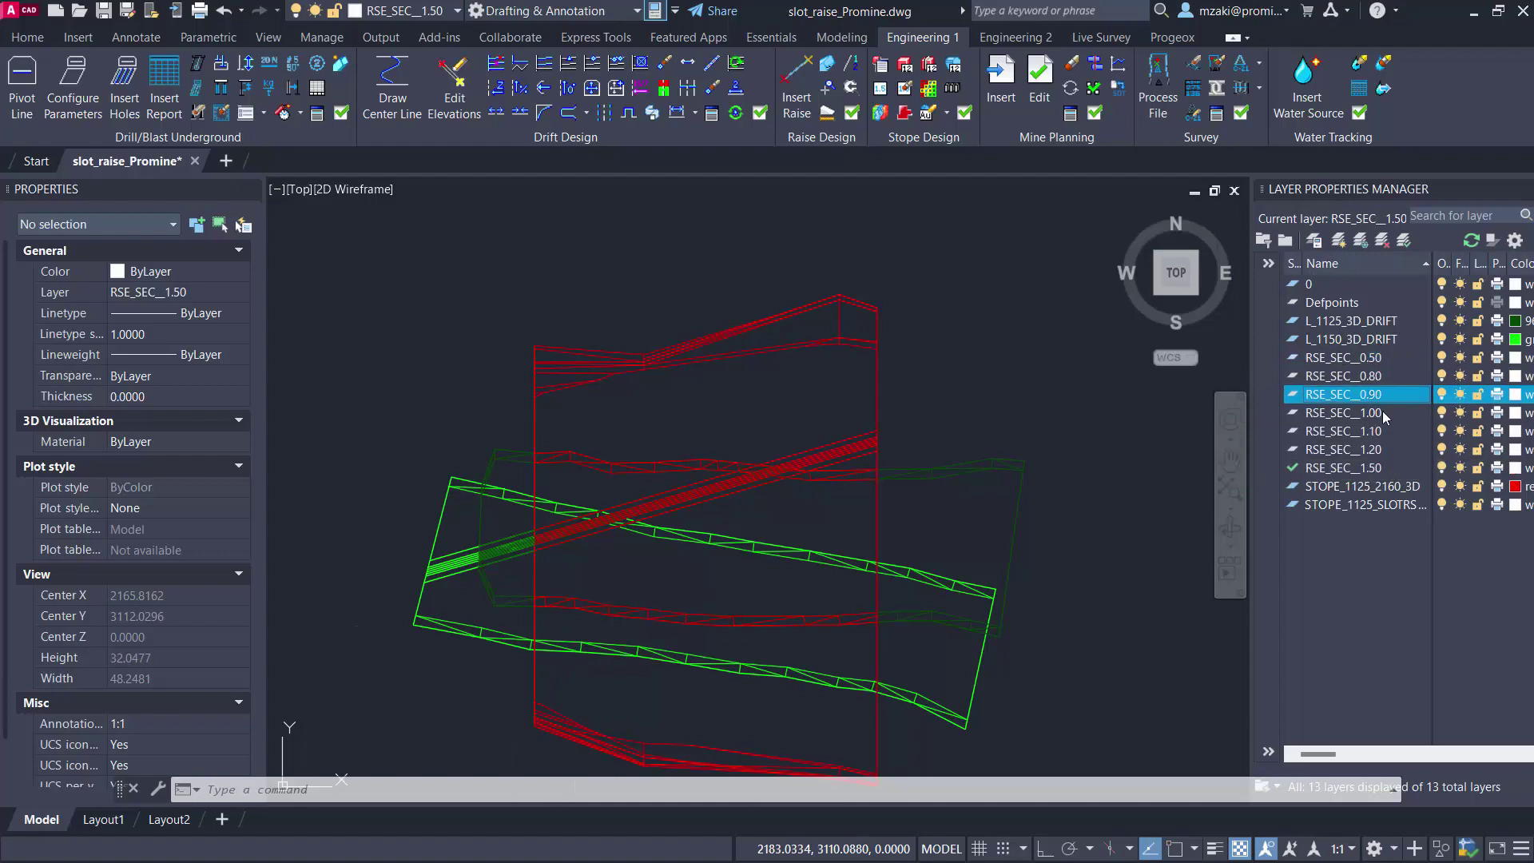
left_click(1384, 413)
- Zoom, pan across the drift band, and orbit into a 3D view of the raise
scroll(432, 582, "up", 7)
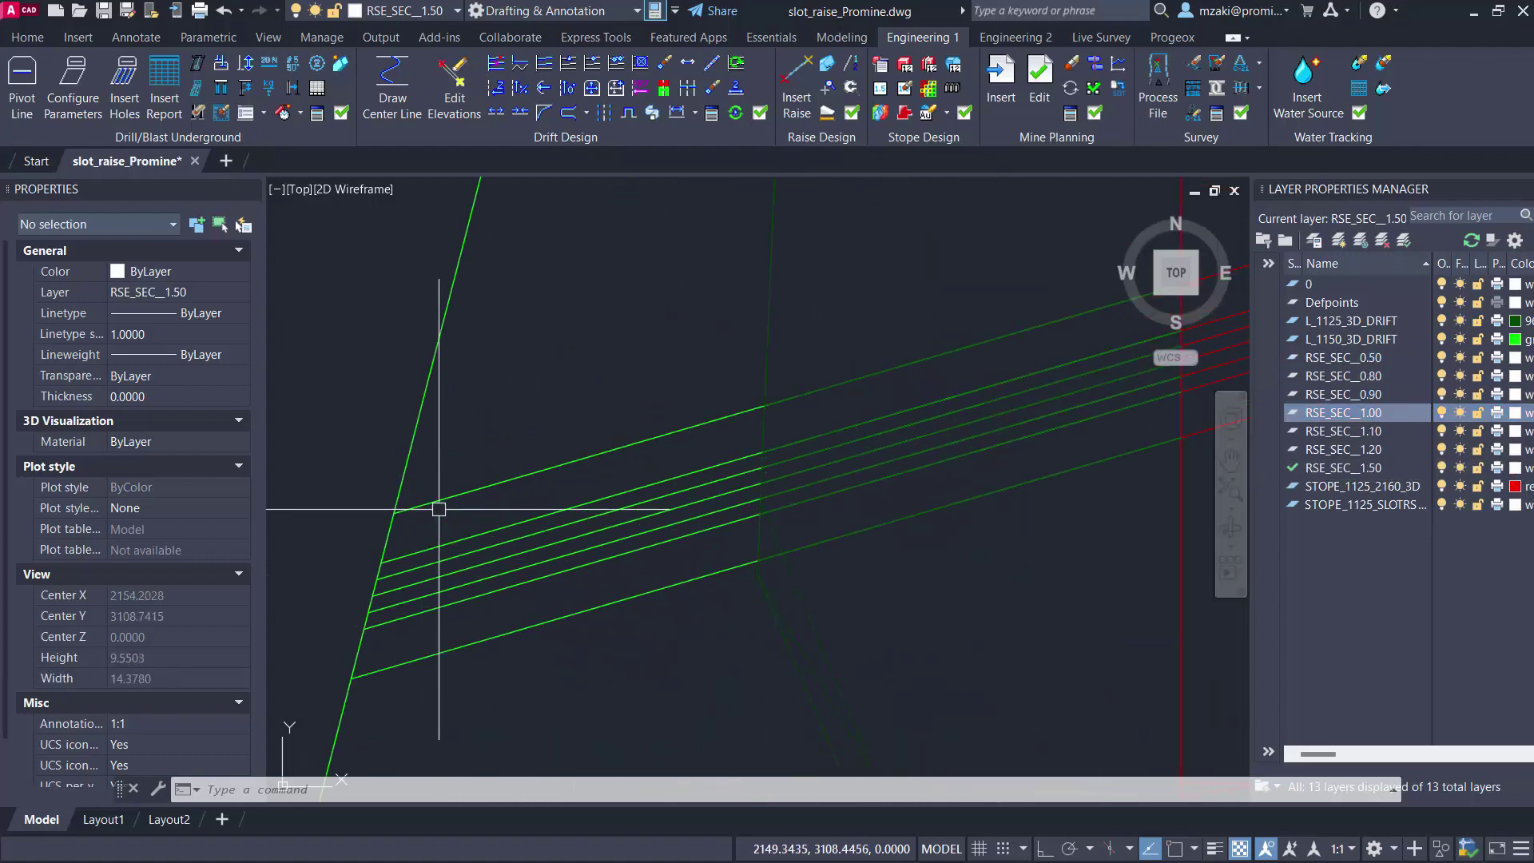
middle_click_drag(927, 565, 719, 496)
scroll(719, 484, "down", 2)
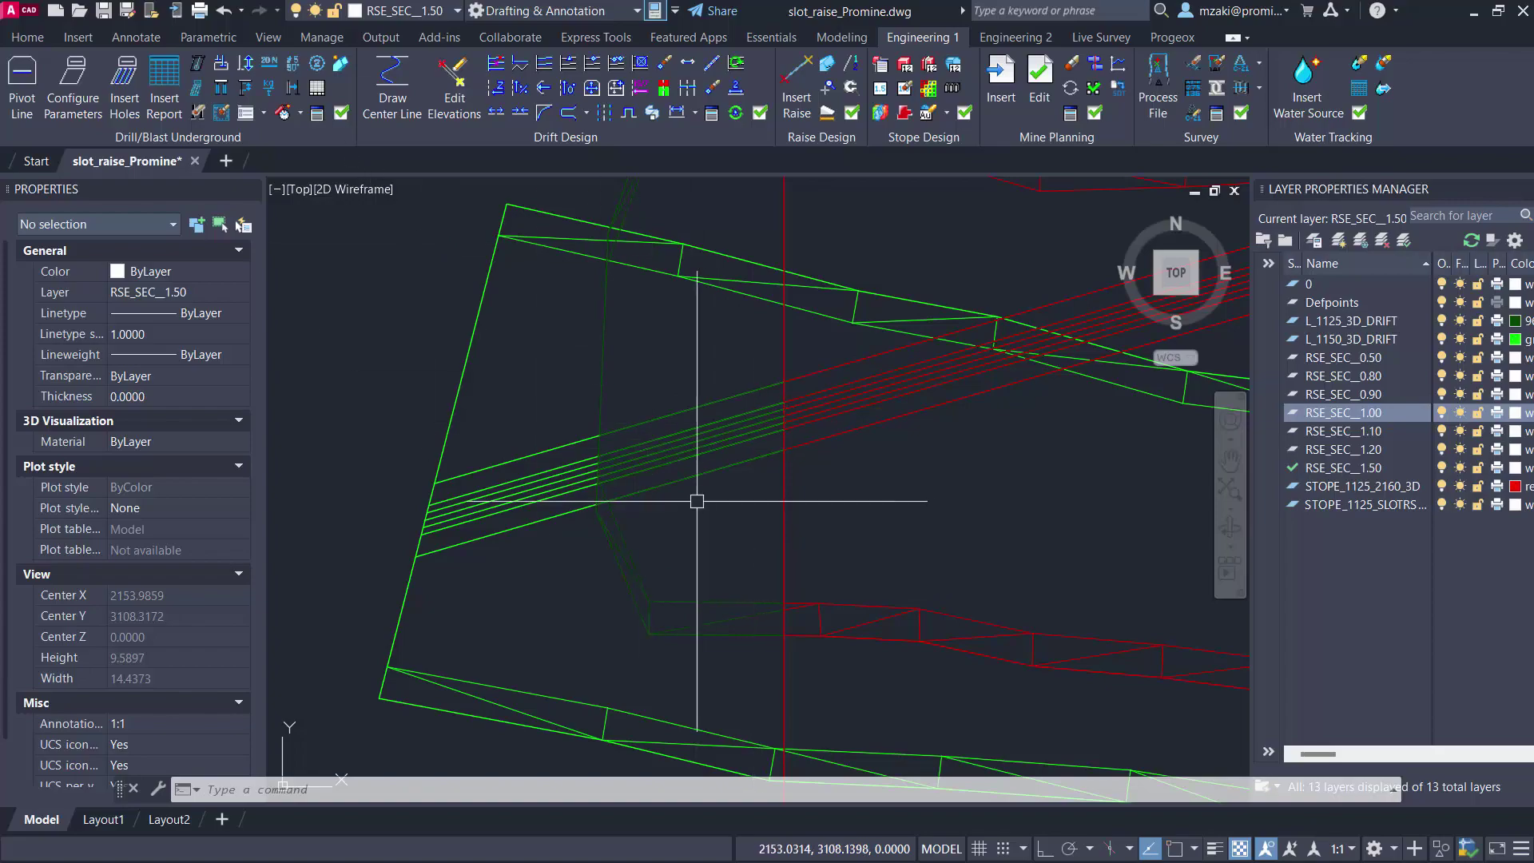
middle_click_drag(697, 501, 959, 445, "shift")
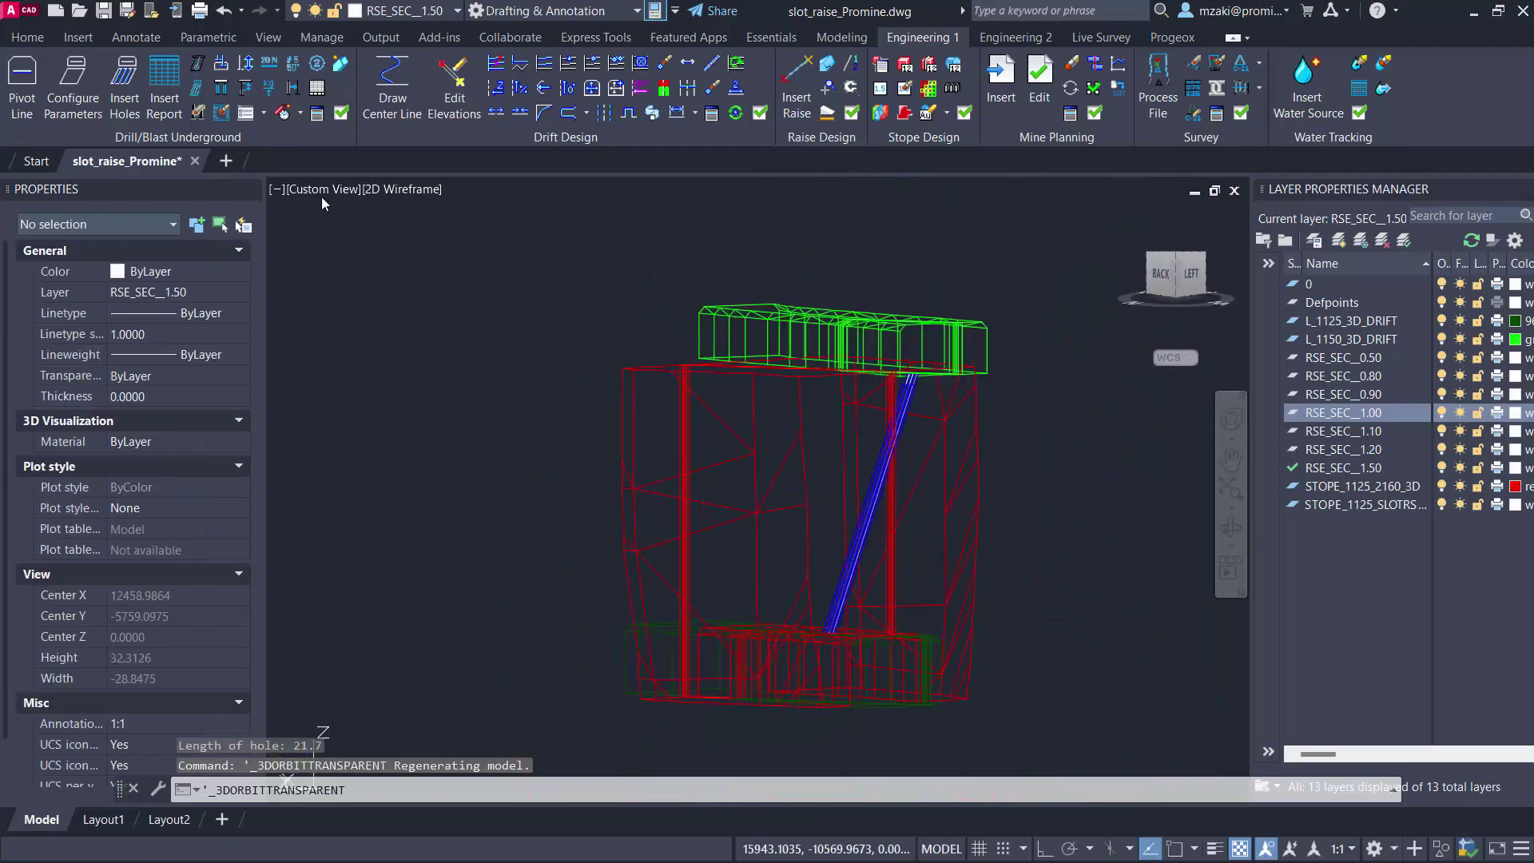
- Switch to Conceptual style, turn off layer STOPE_1125_2160_3D, and orbit toward the raise
left_click(396, 188)
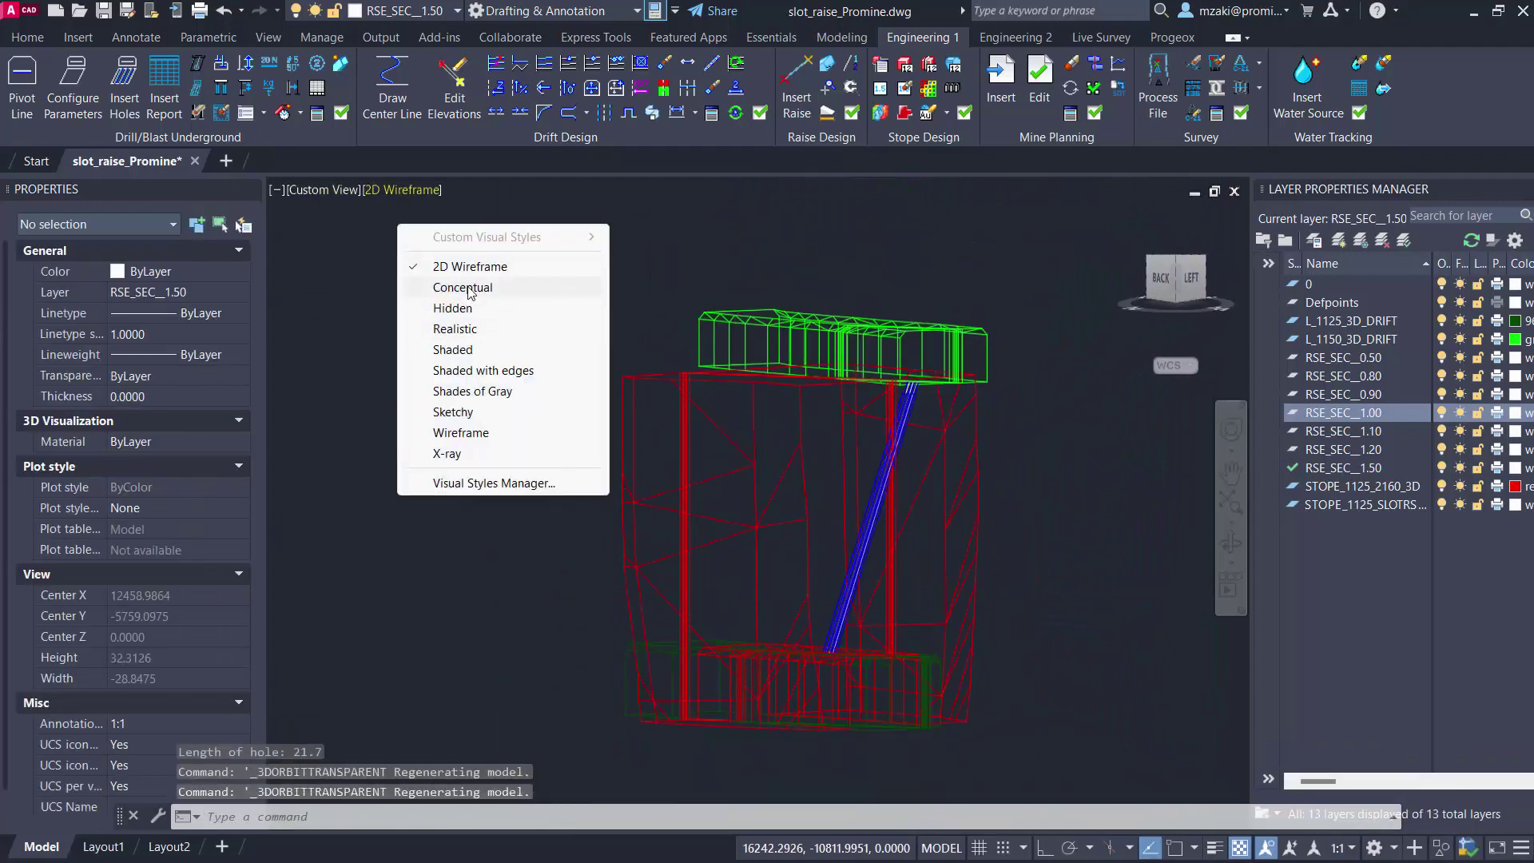
left_click(464, 288)
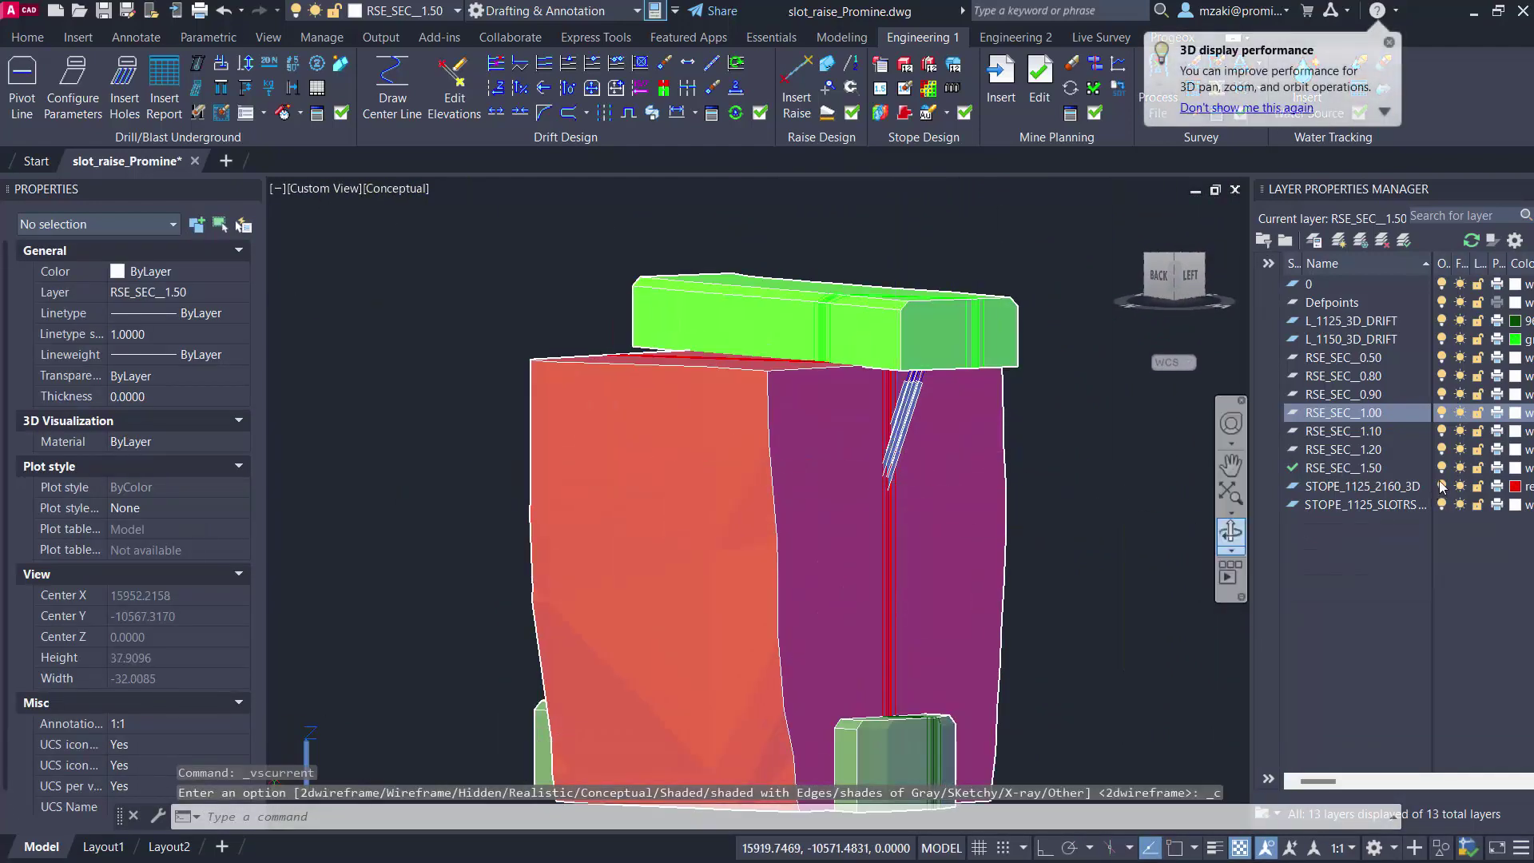
left_click(1442, 486)
scroll(890, 506, "up", 4)
middle_click_drag(890, 506, 1016, 596, "shift")
scroll(1016, 596, "down", 2)
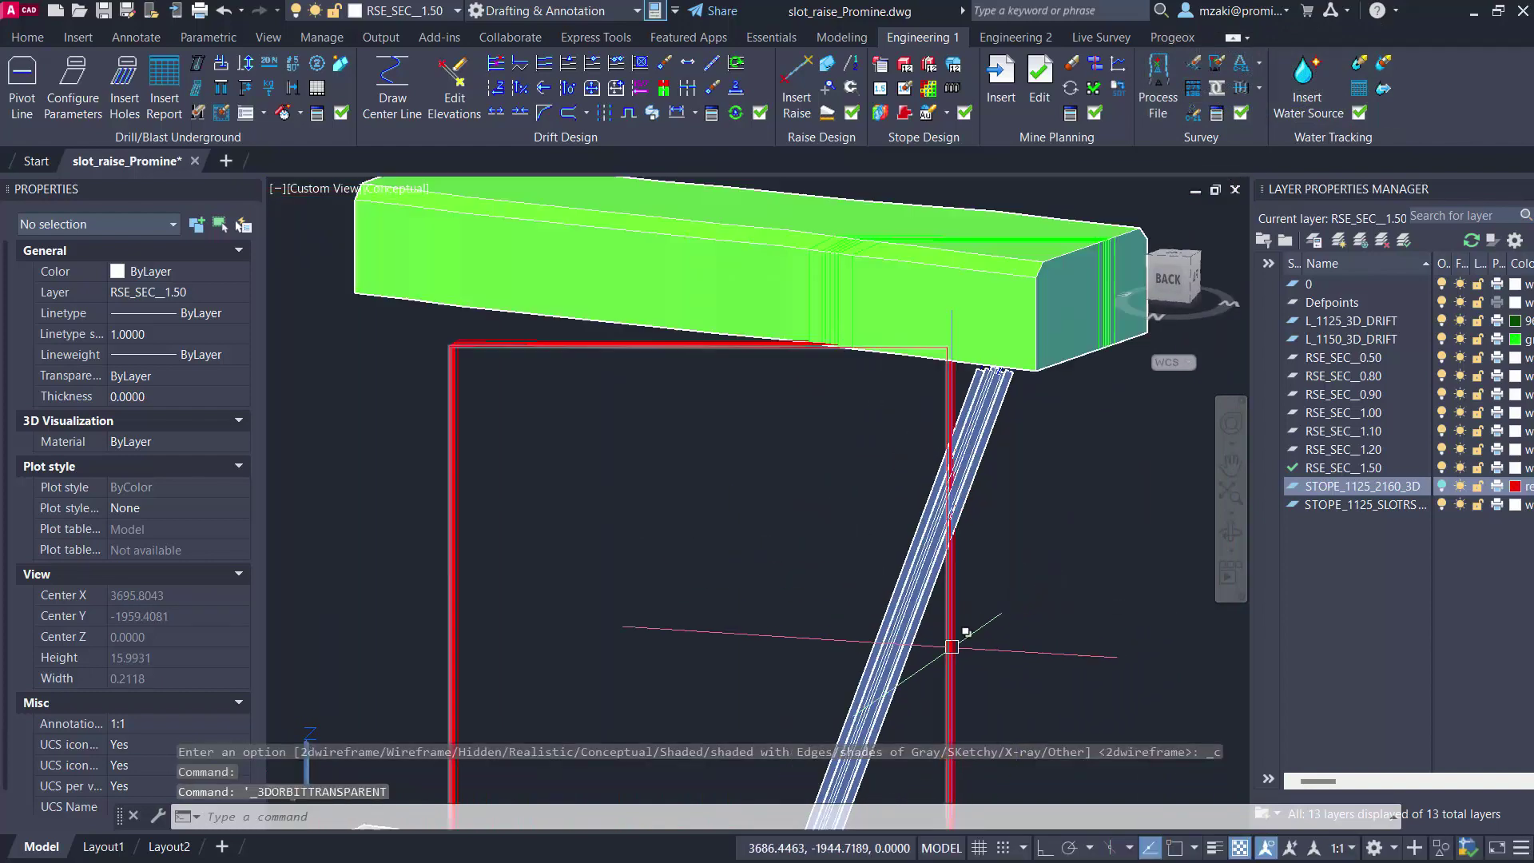
- Return to section RSE_SEC_0.90 and zoom so the raise between the drifts fits the view
left_click(788, 43)
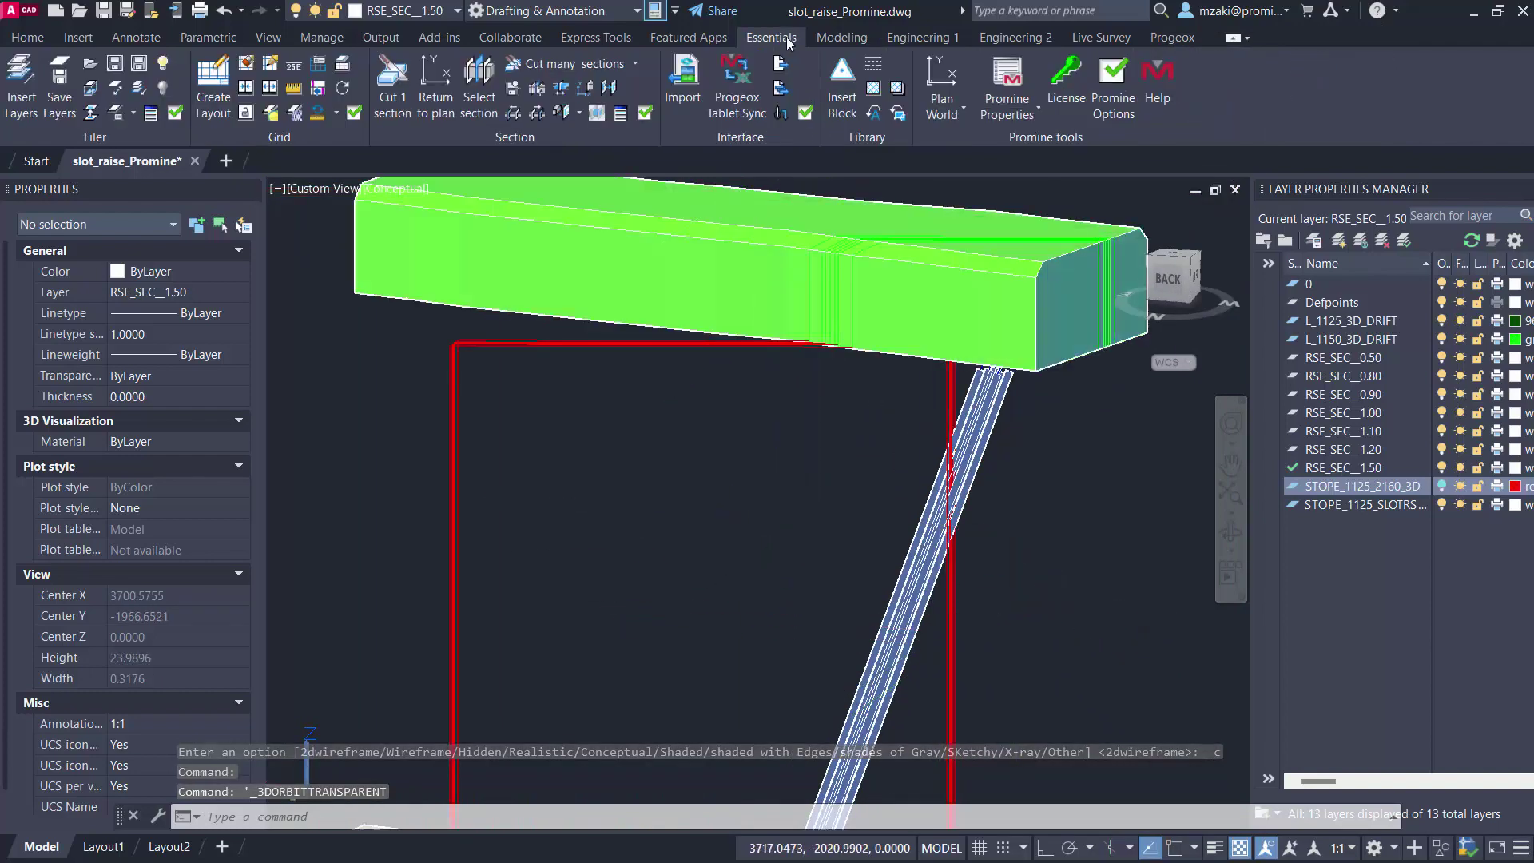
left_click(480, 89)
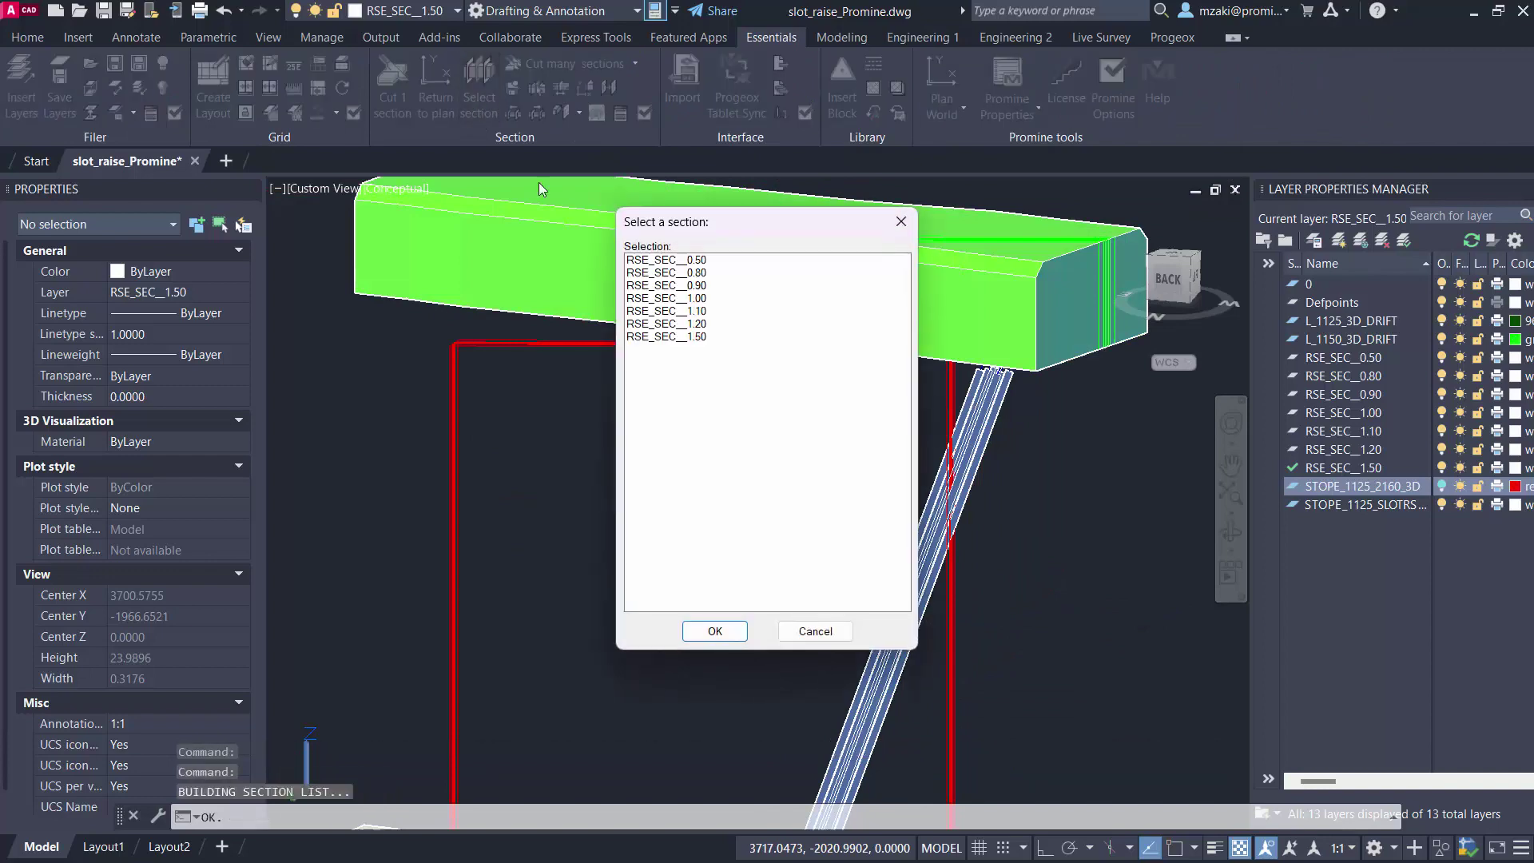
left_click(710, 286)
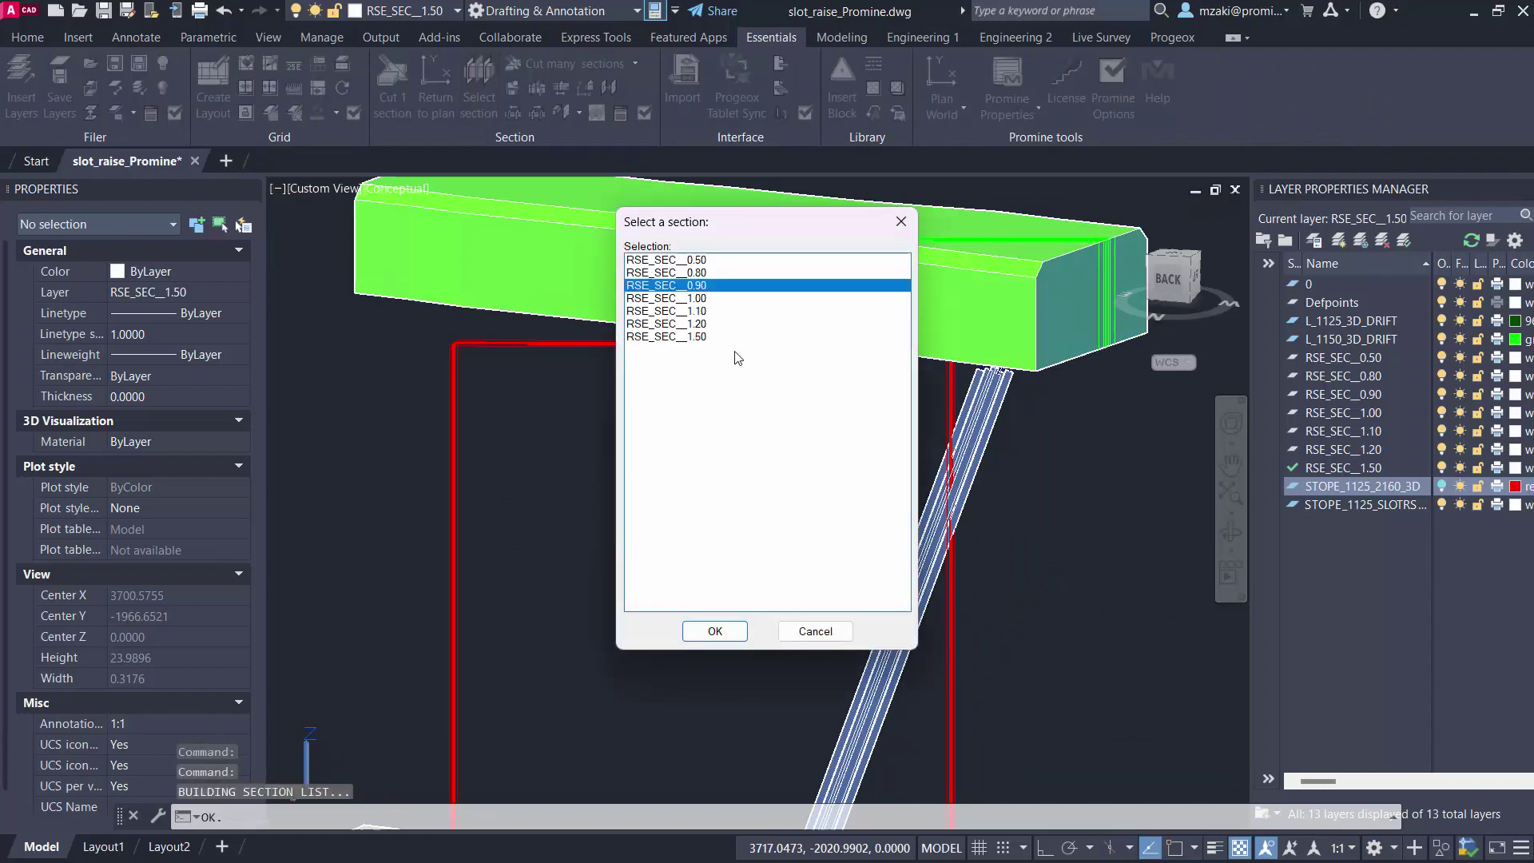
left_click(705, 644)
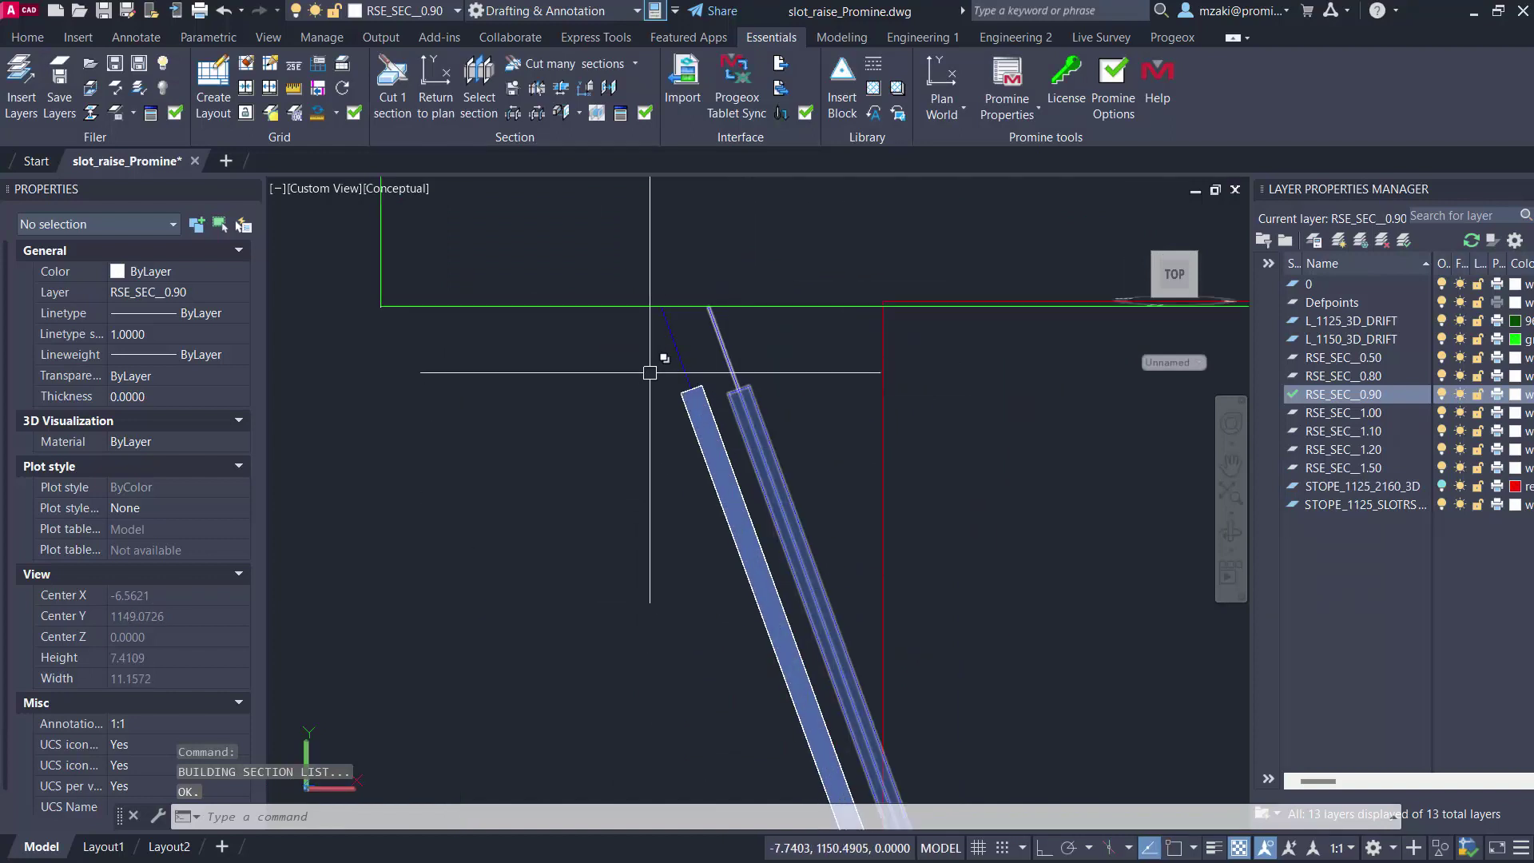
scroll(735, 534, "down", 5)
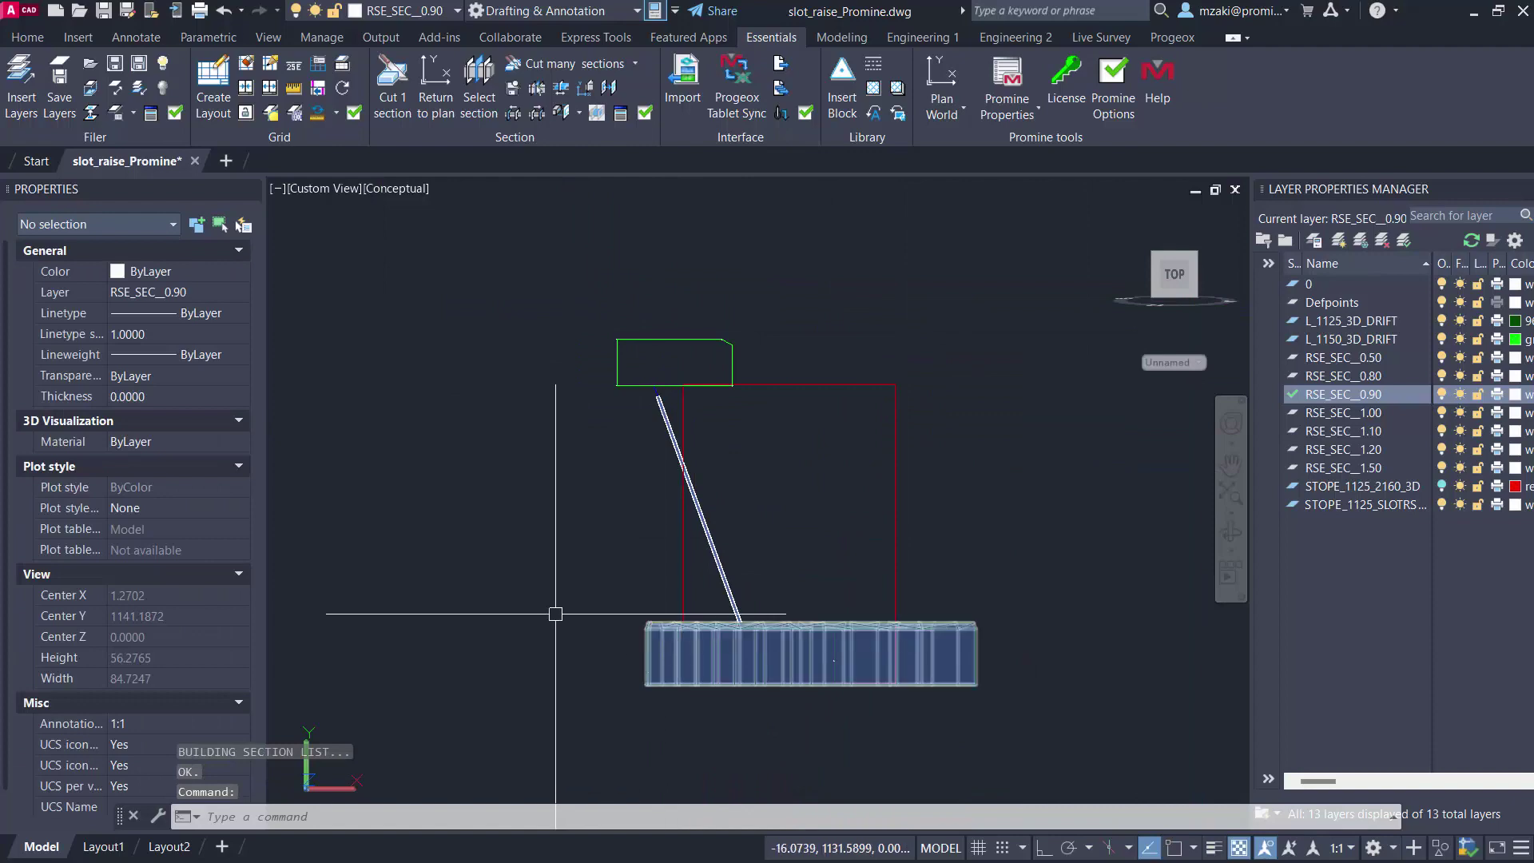
scroll(985, 449, "up", 2)
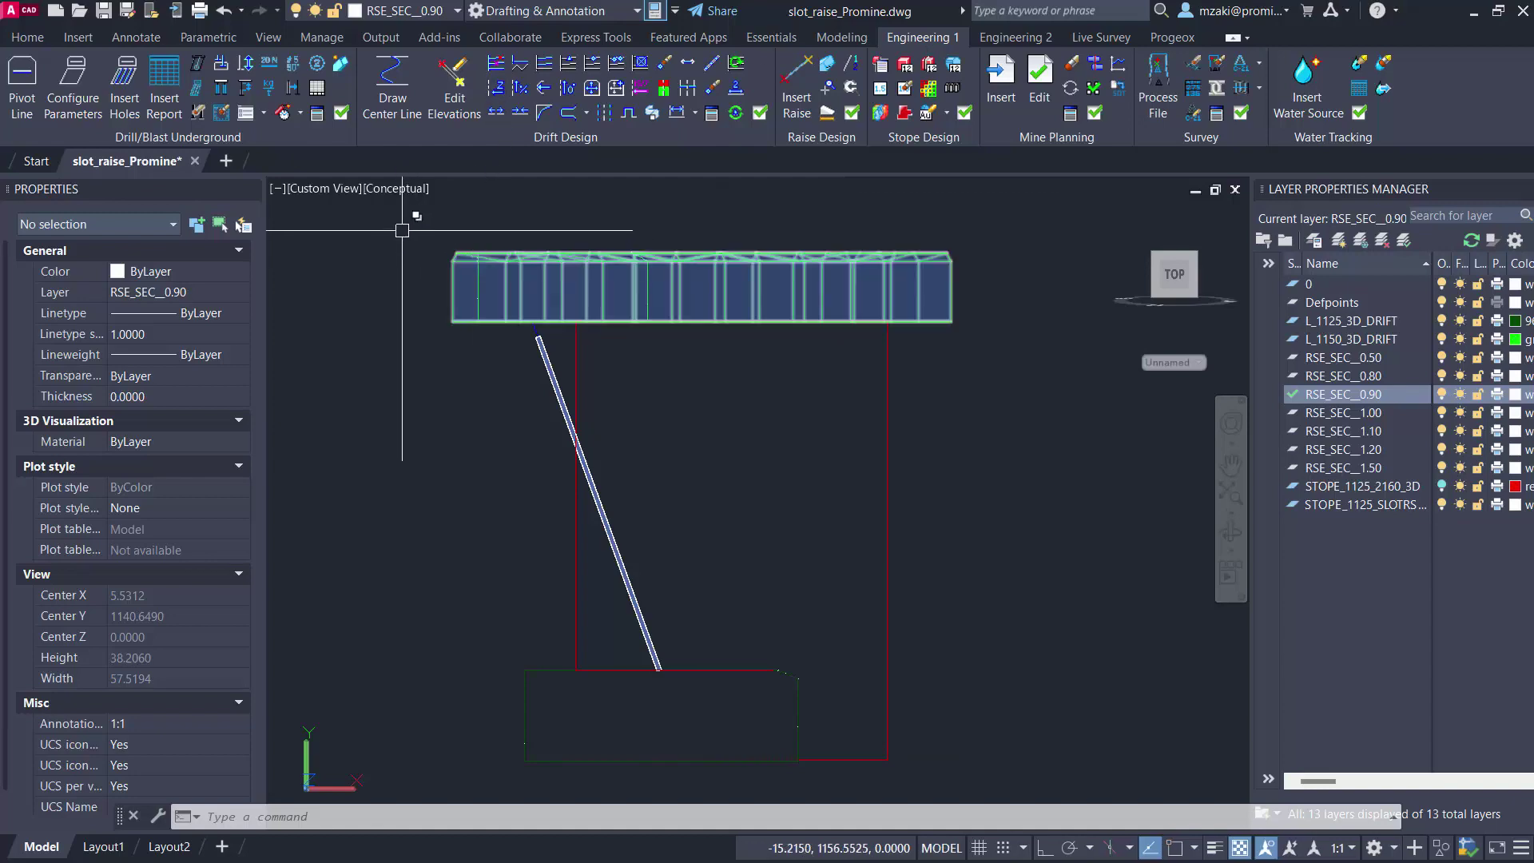
left_click(341, 114)
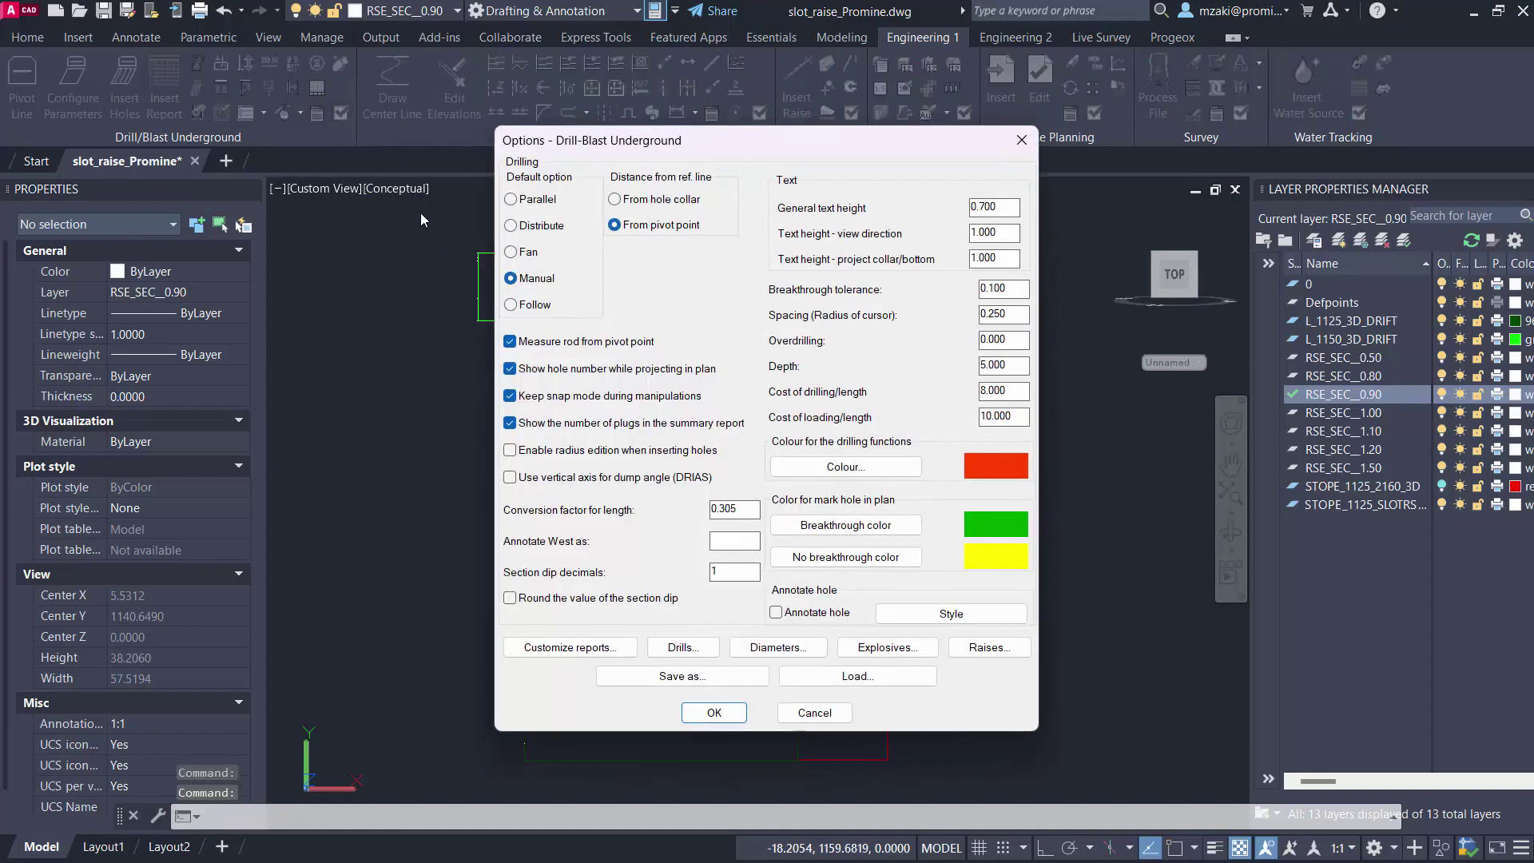
left_click(583, 648)
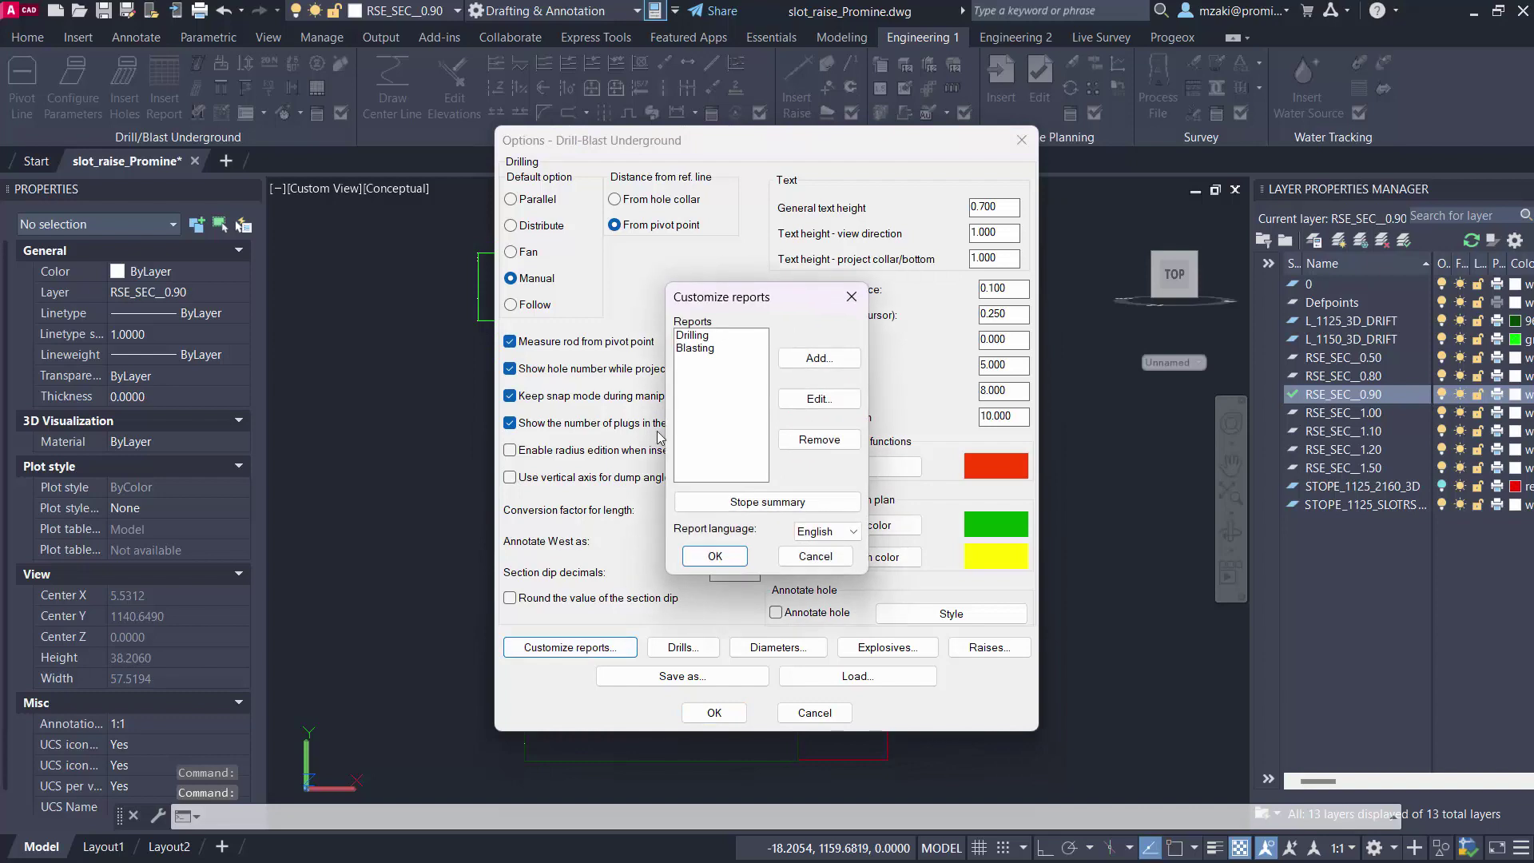
left_click(807, 405)
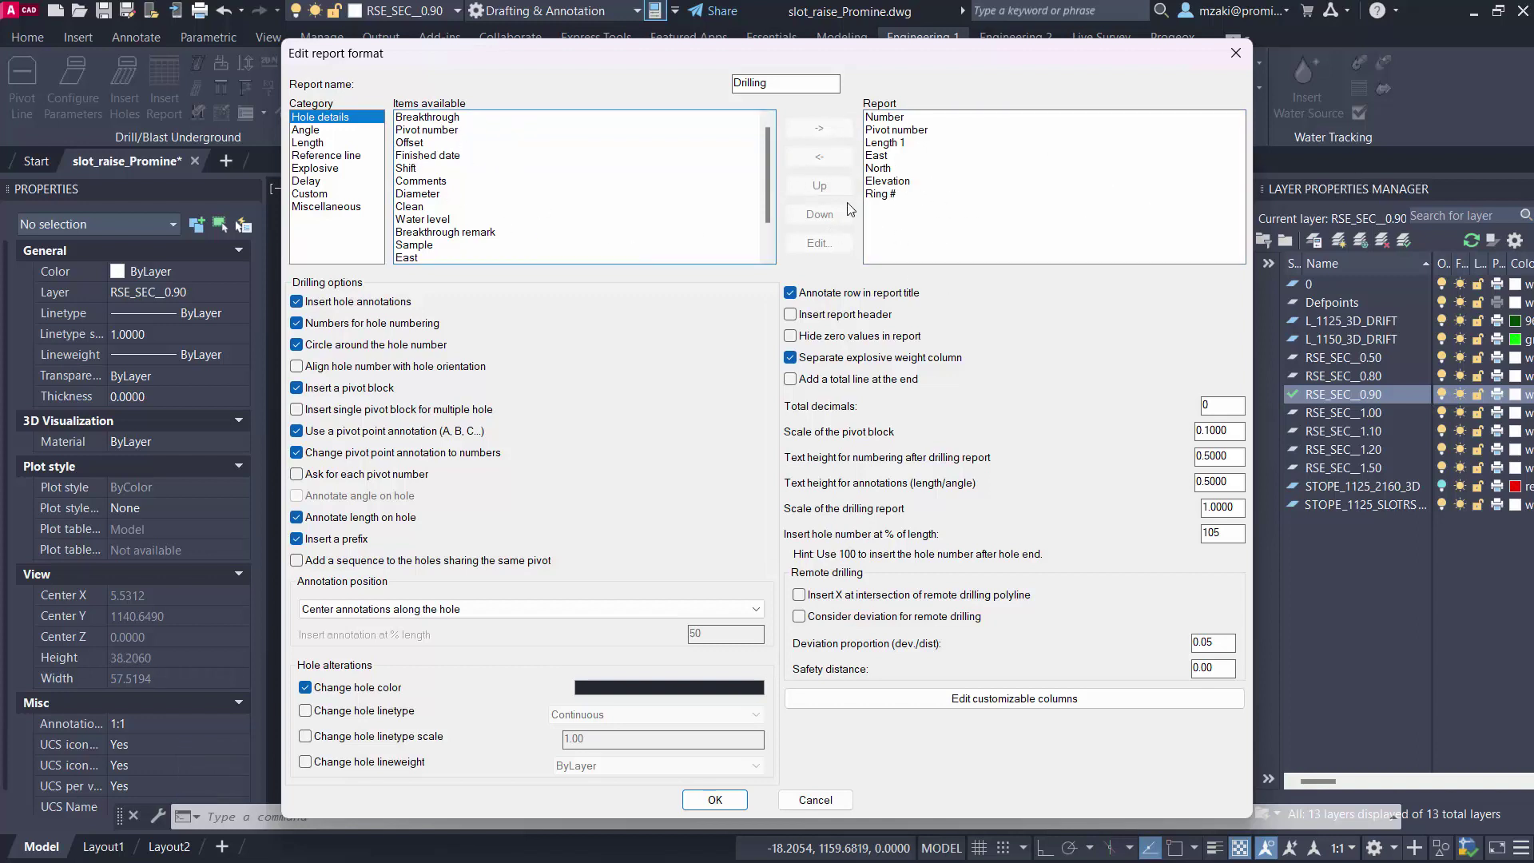
left_click(450, 196)
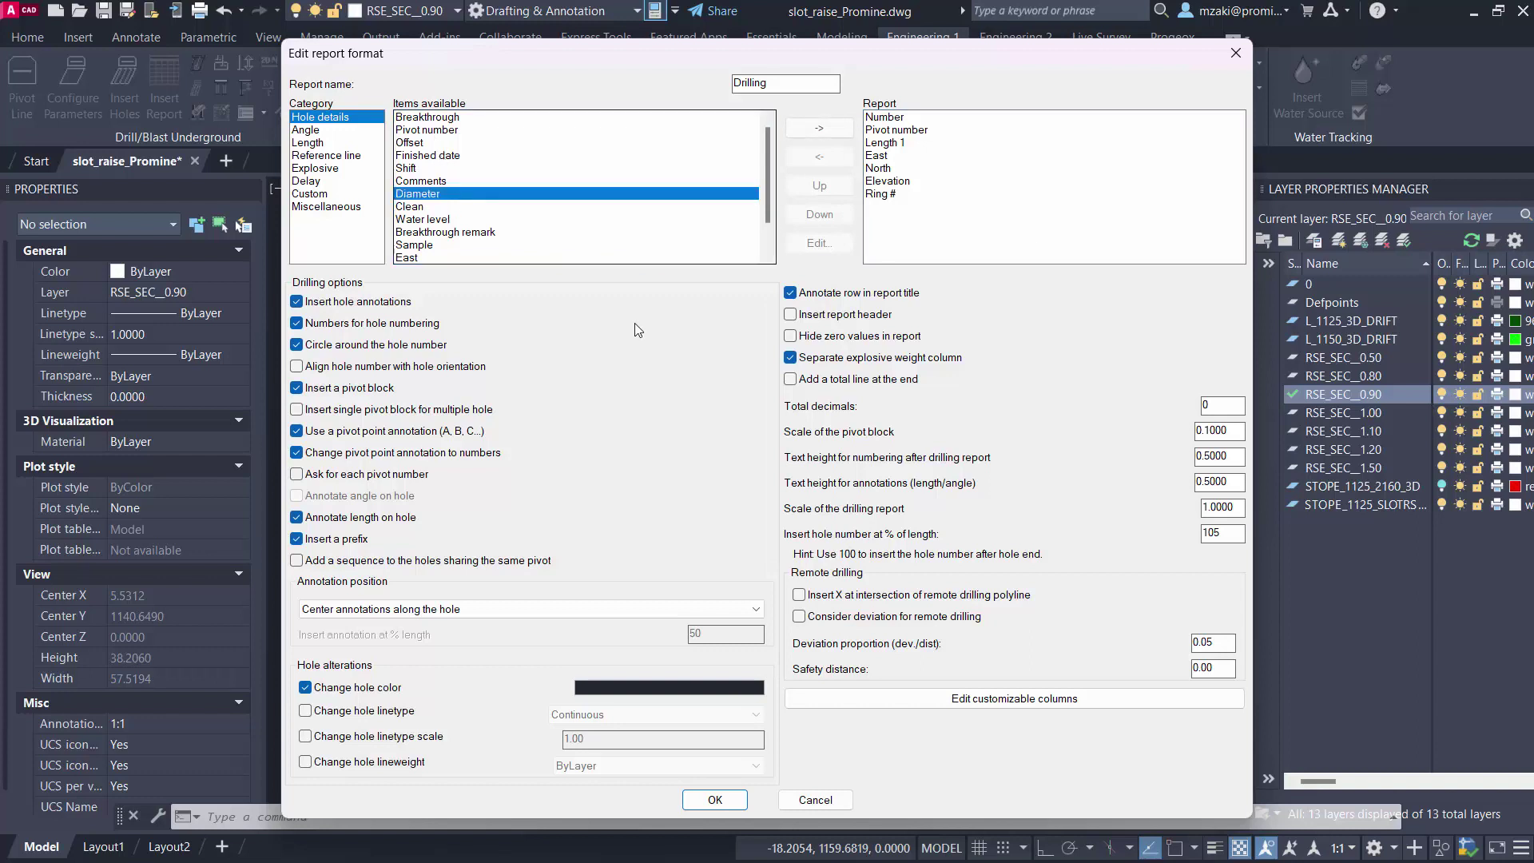
left_click(839, 135)
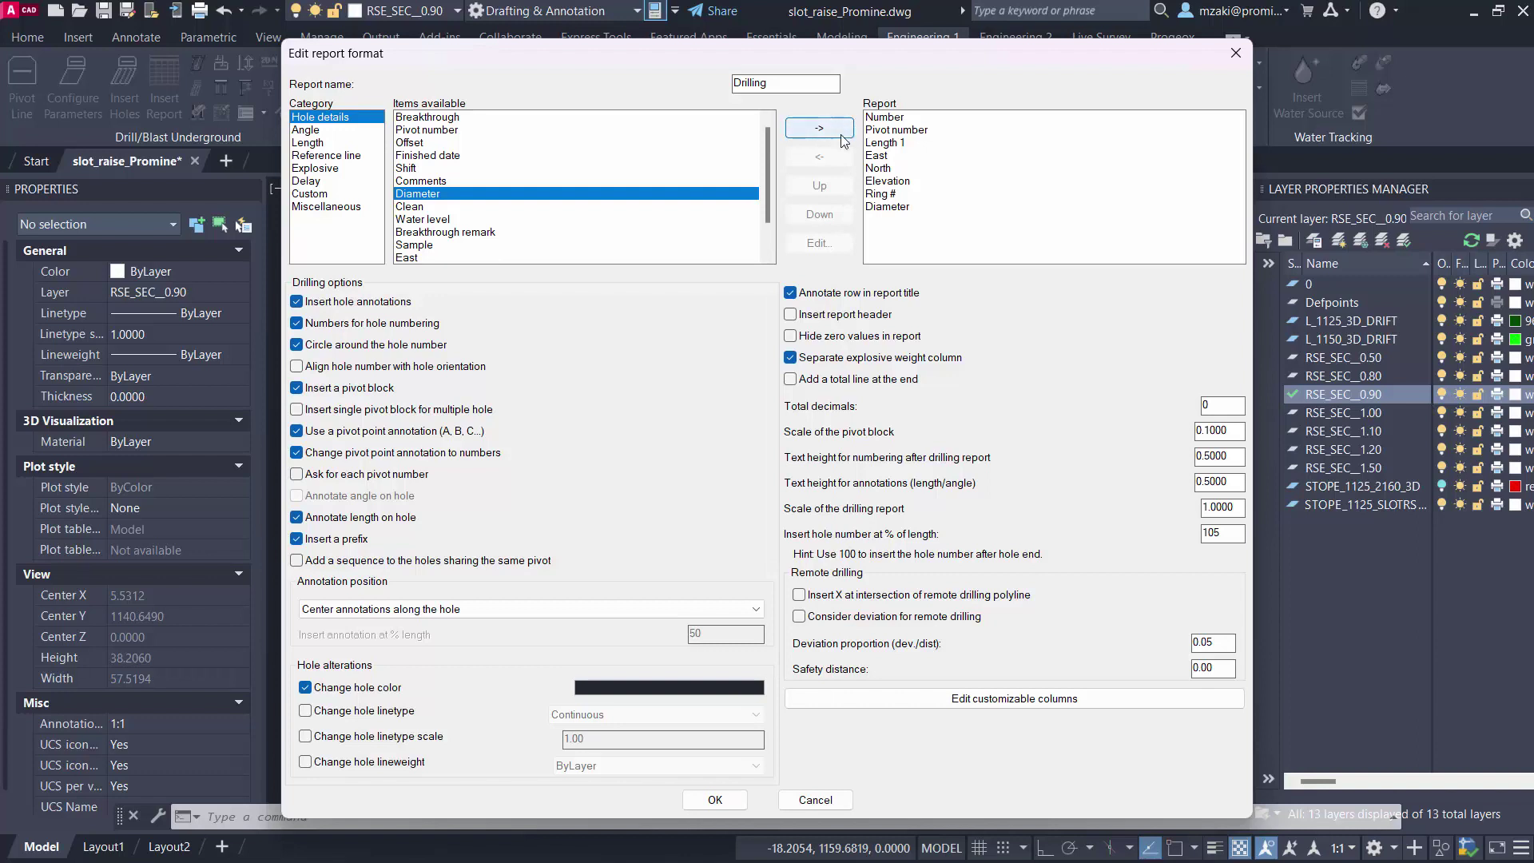
left_click(915, 208)
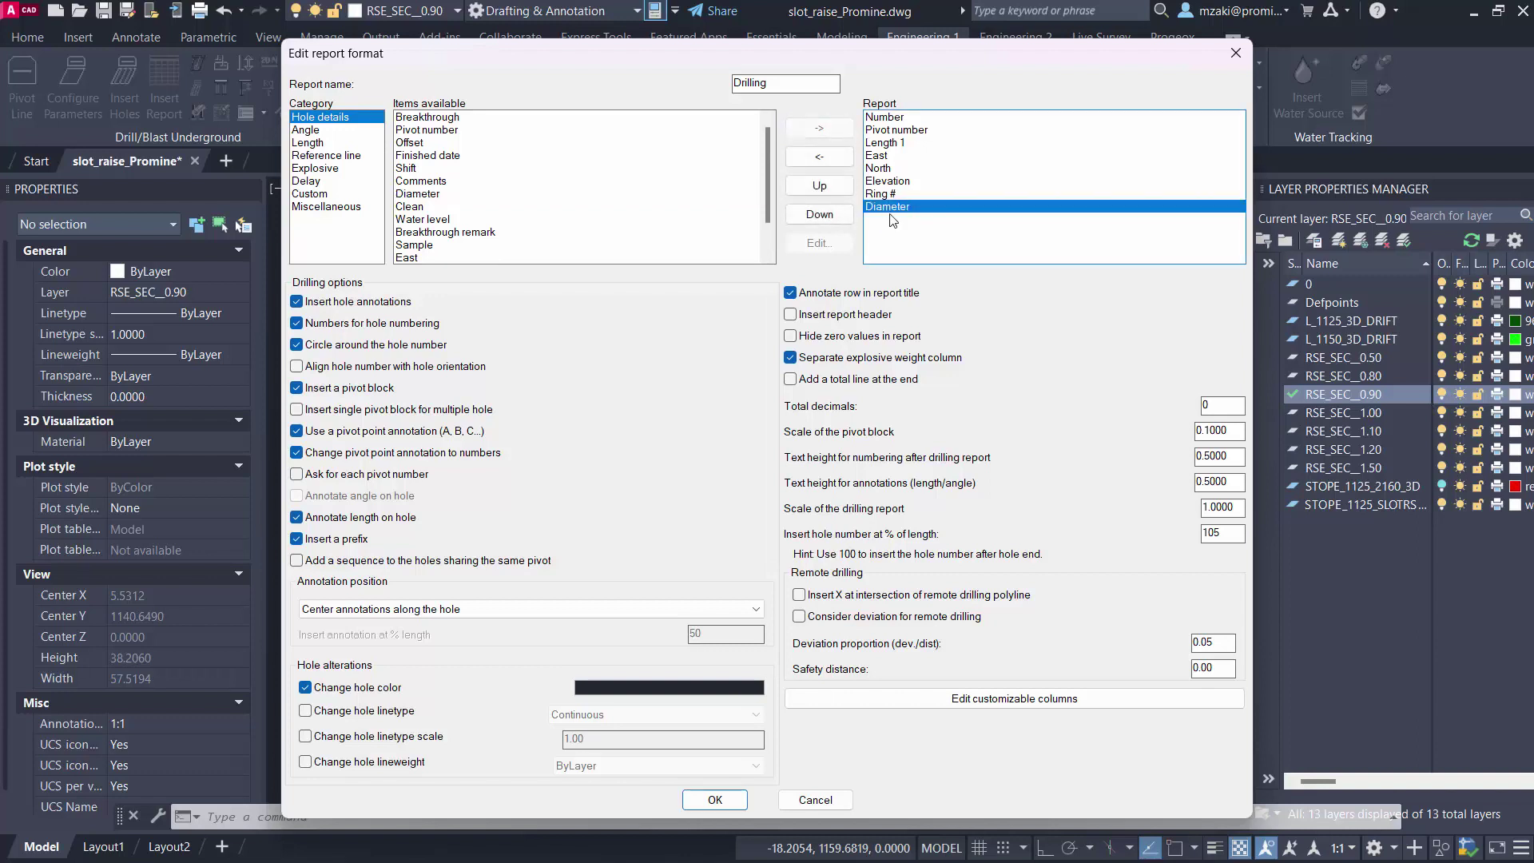
left_click(829, 161)
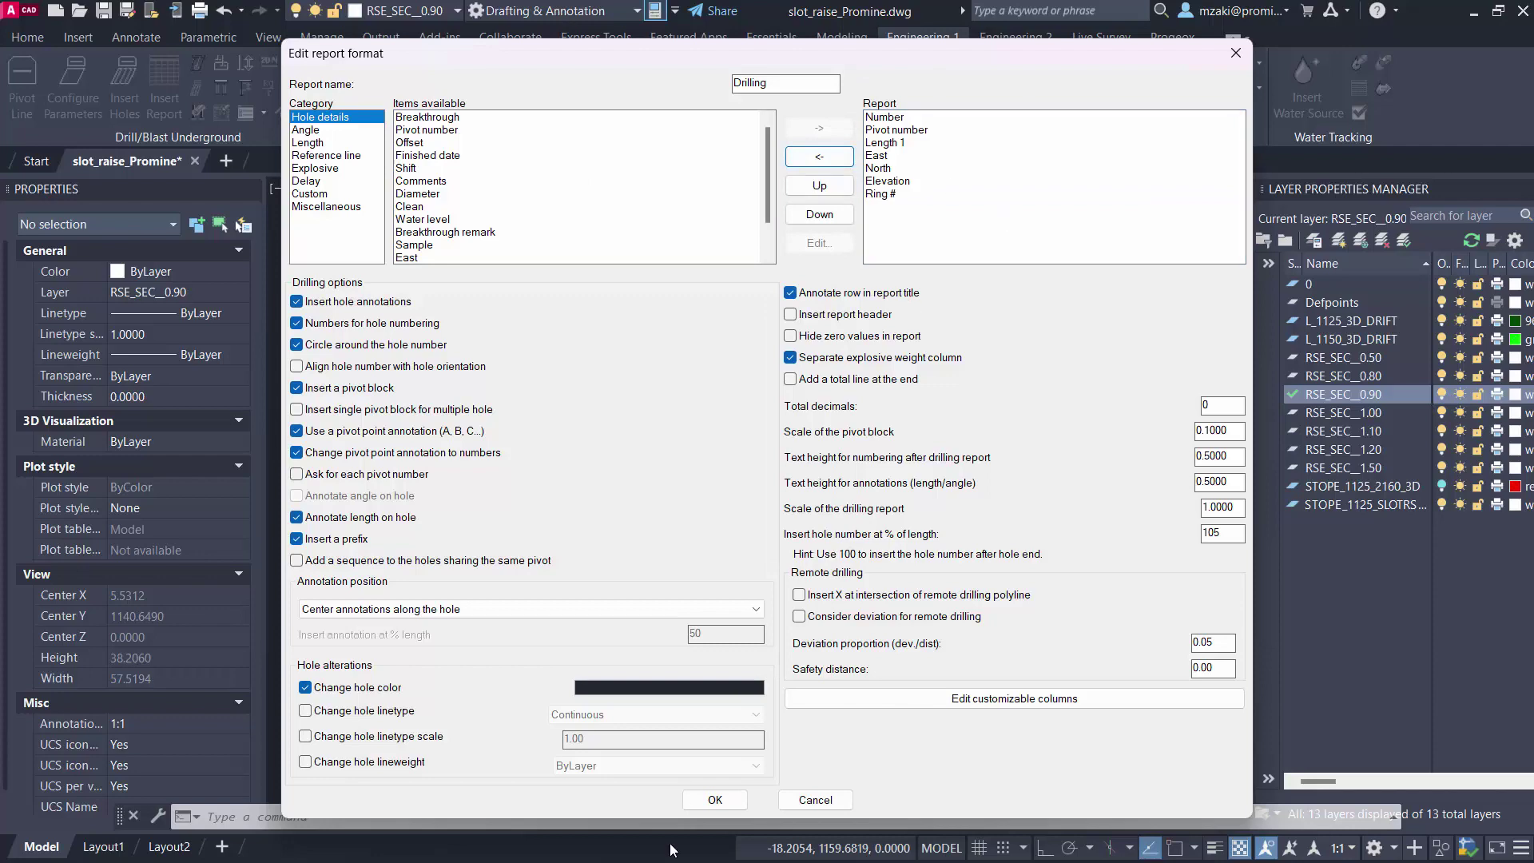
left_click(715, 800)
left_click(715, 557)
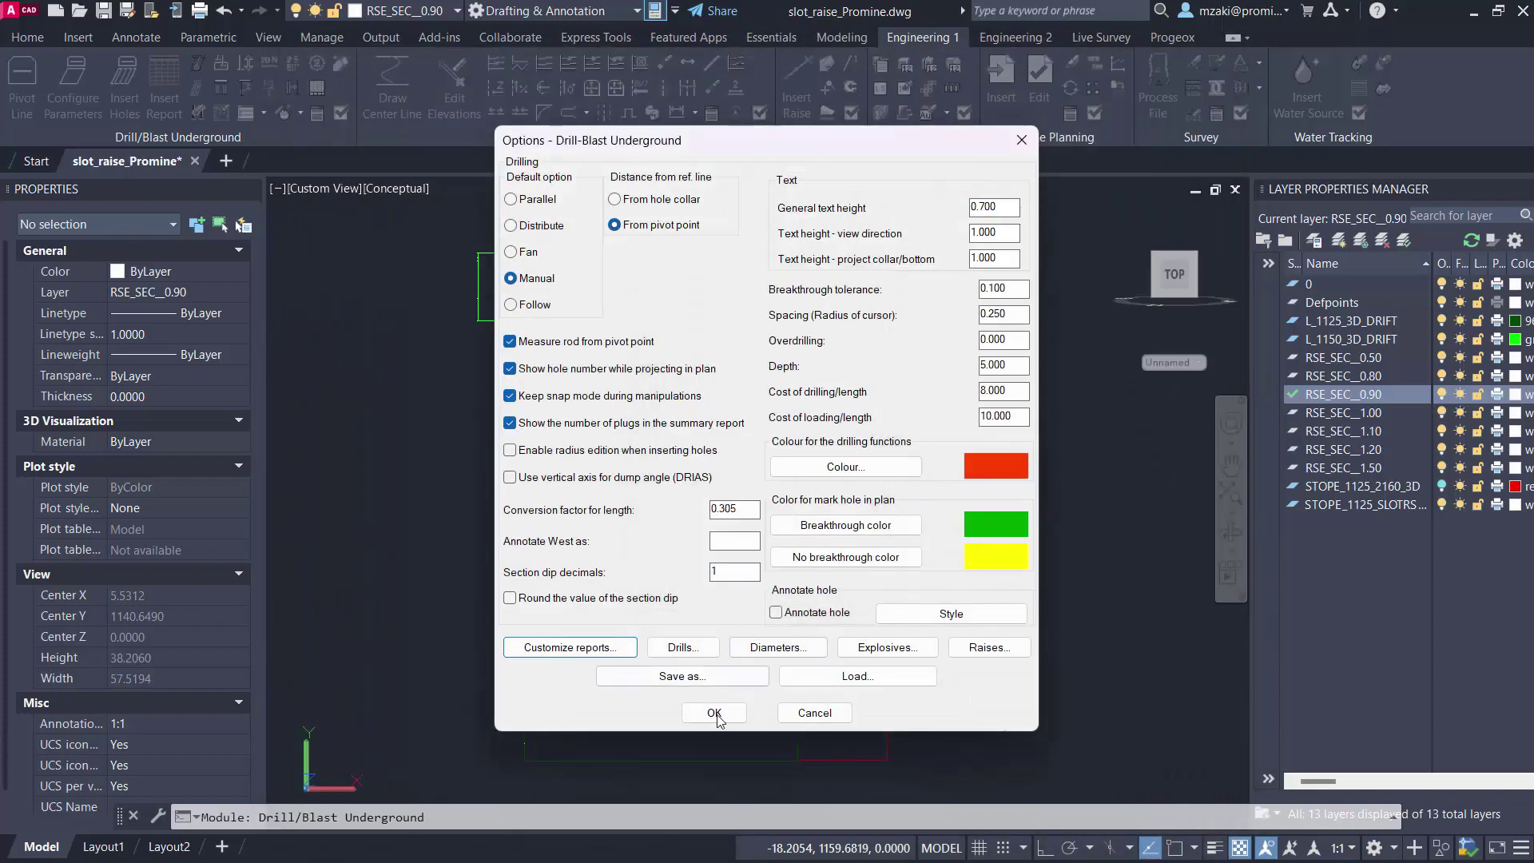
left_click(715, 713)
middle_click_drag(471, 450, 553, 398)
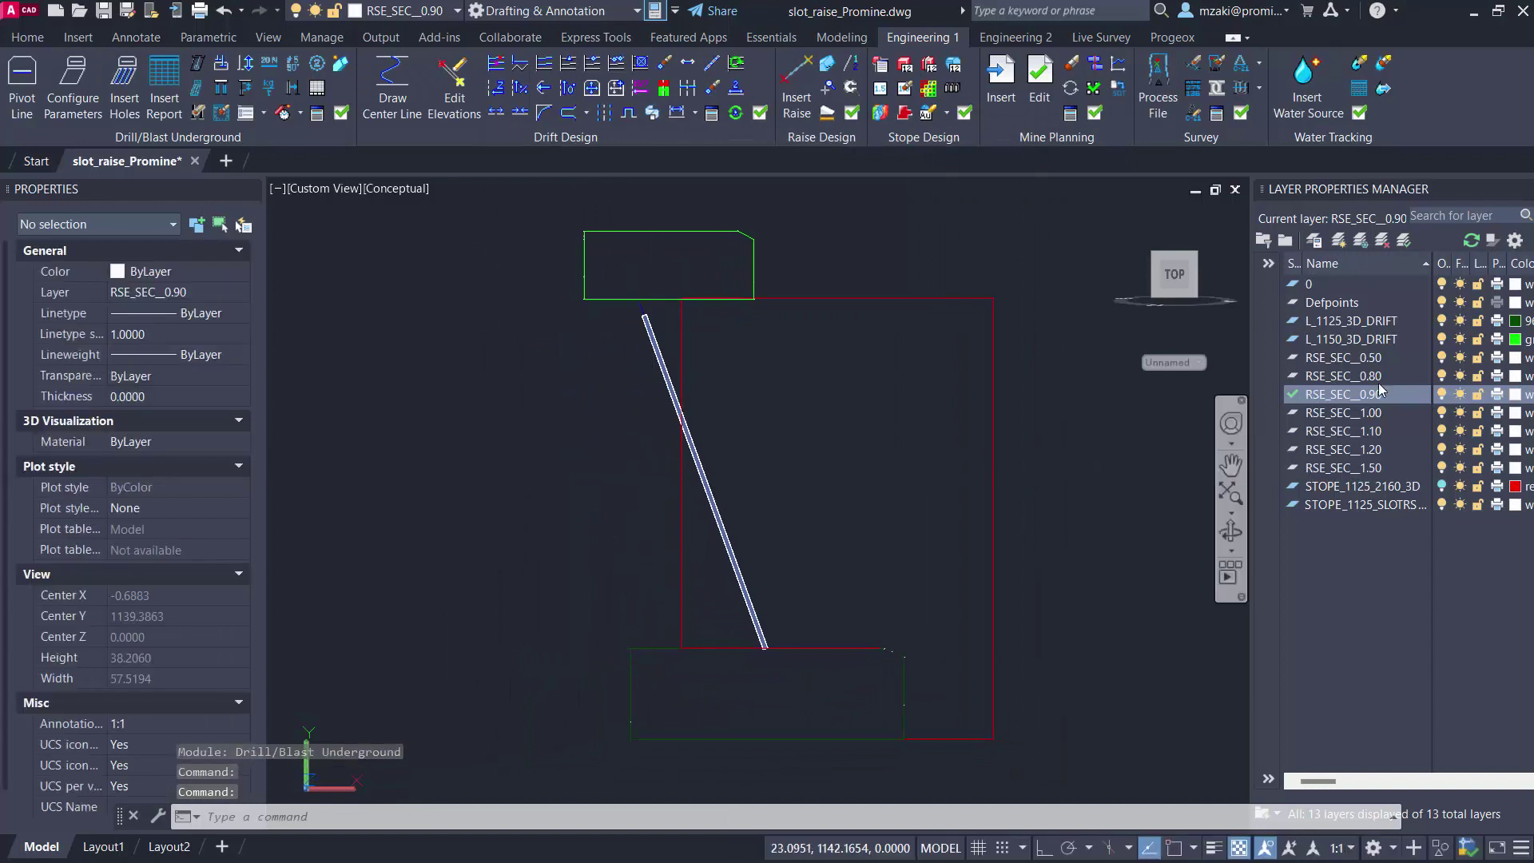
- Switch off every layer except the current RSE_SEC_0.90 section layer
left_click(1382, 412)
key("ctrl+a")
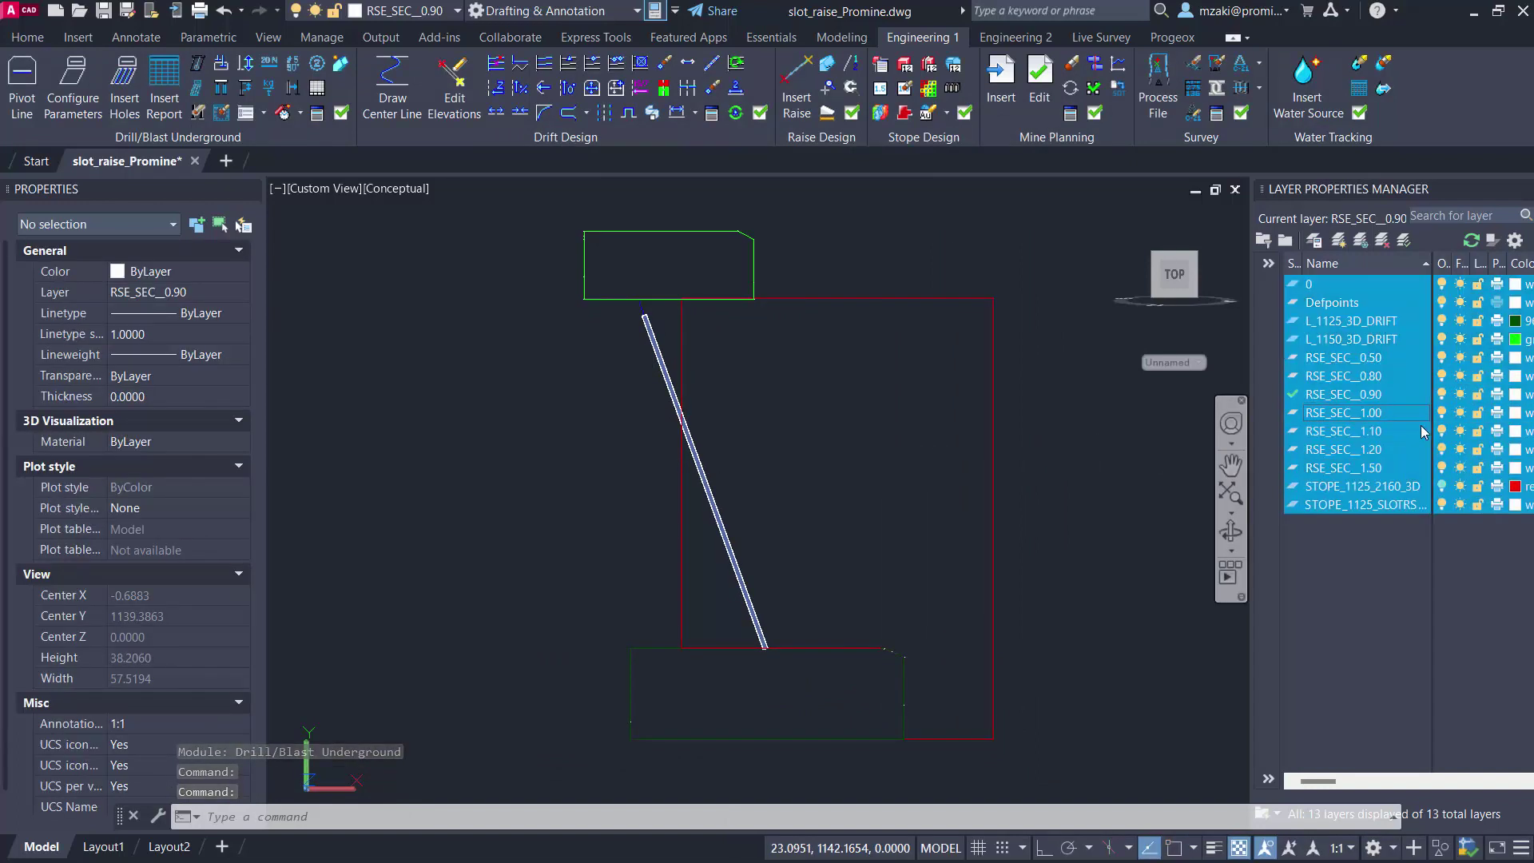
left_click(1442, 411)
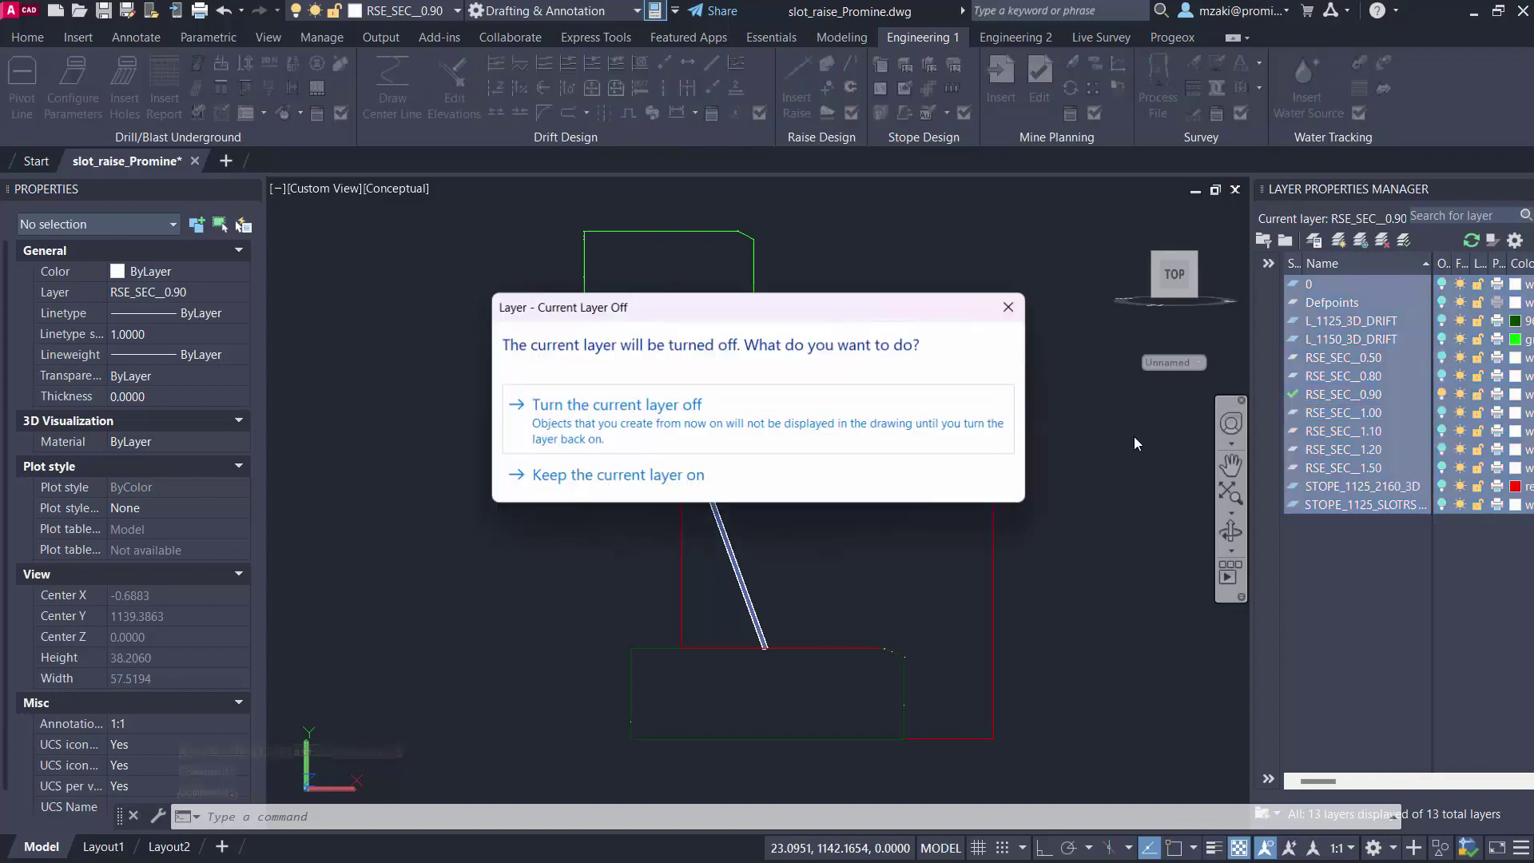
left_click(721, 480)
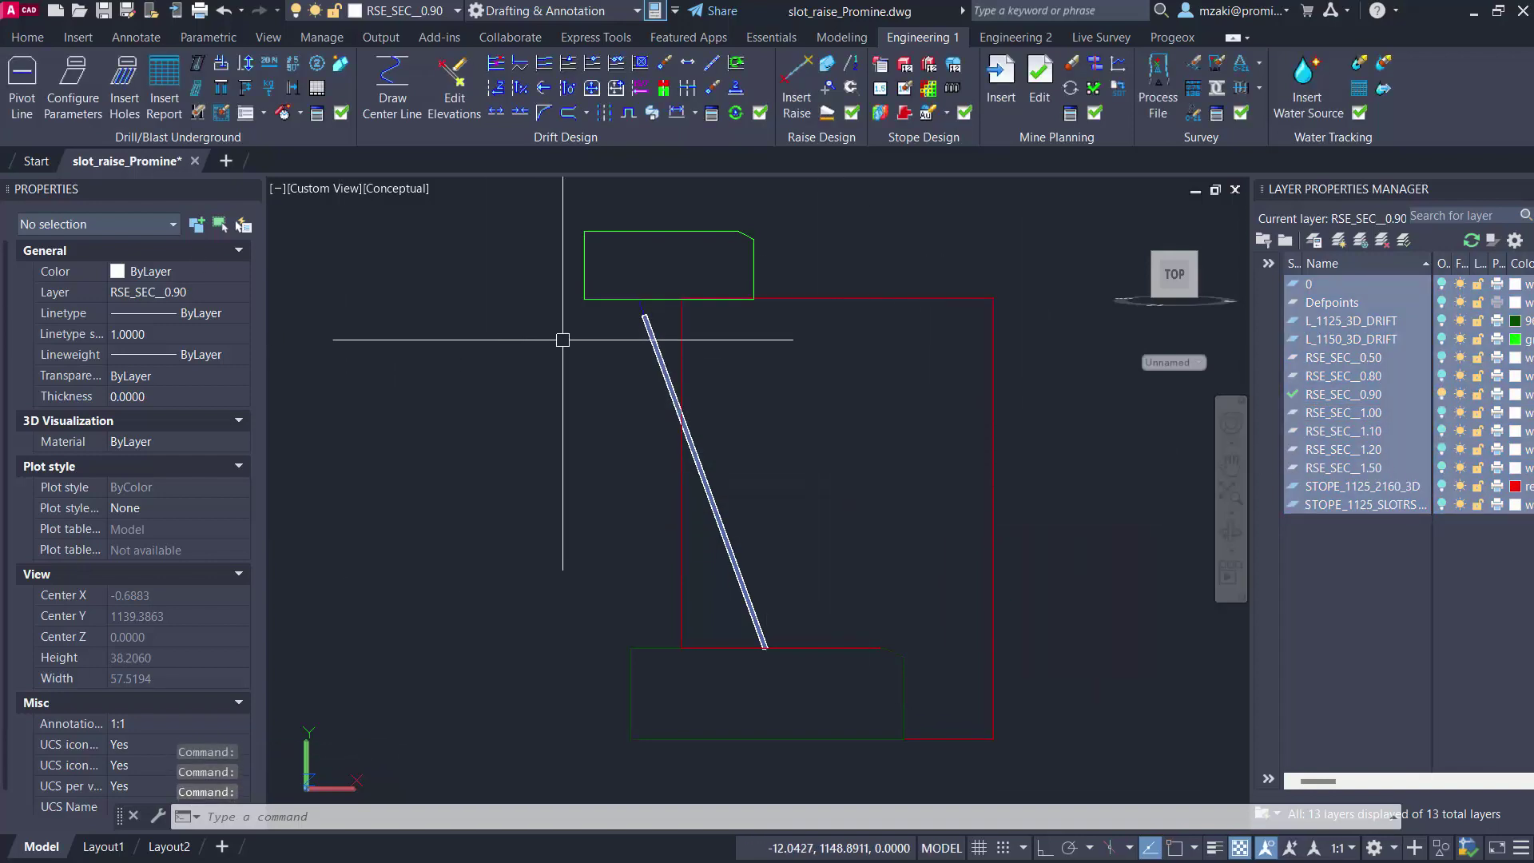
middle_click_drag(582, 411, 551, 363, "shift")
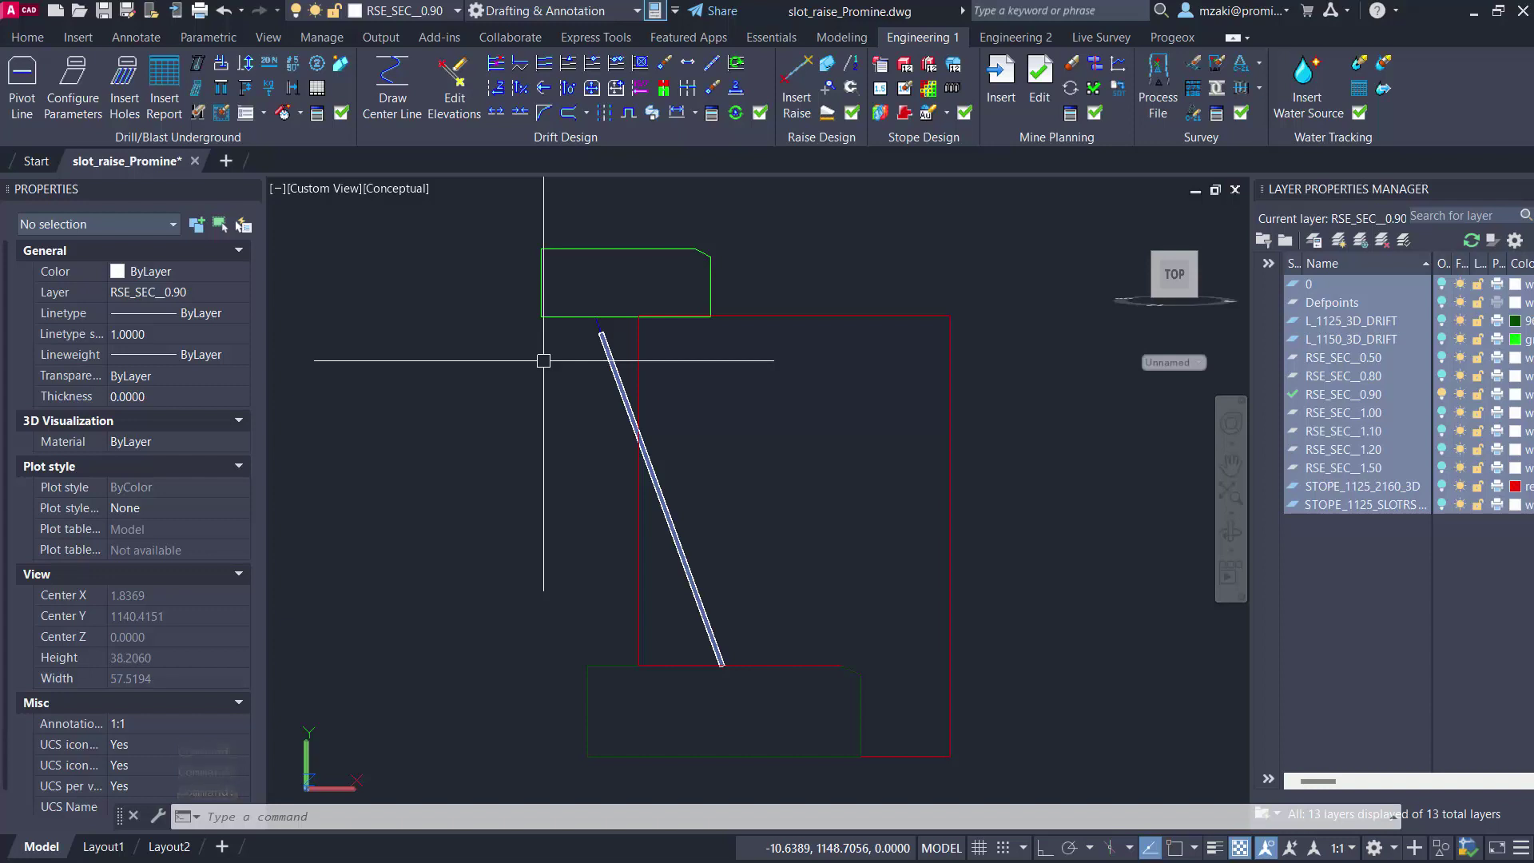
key("Return")
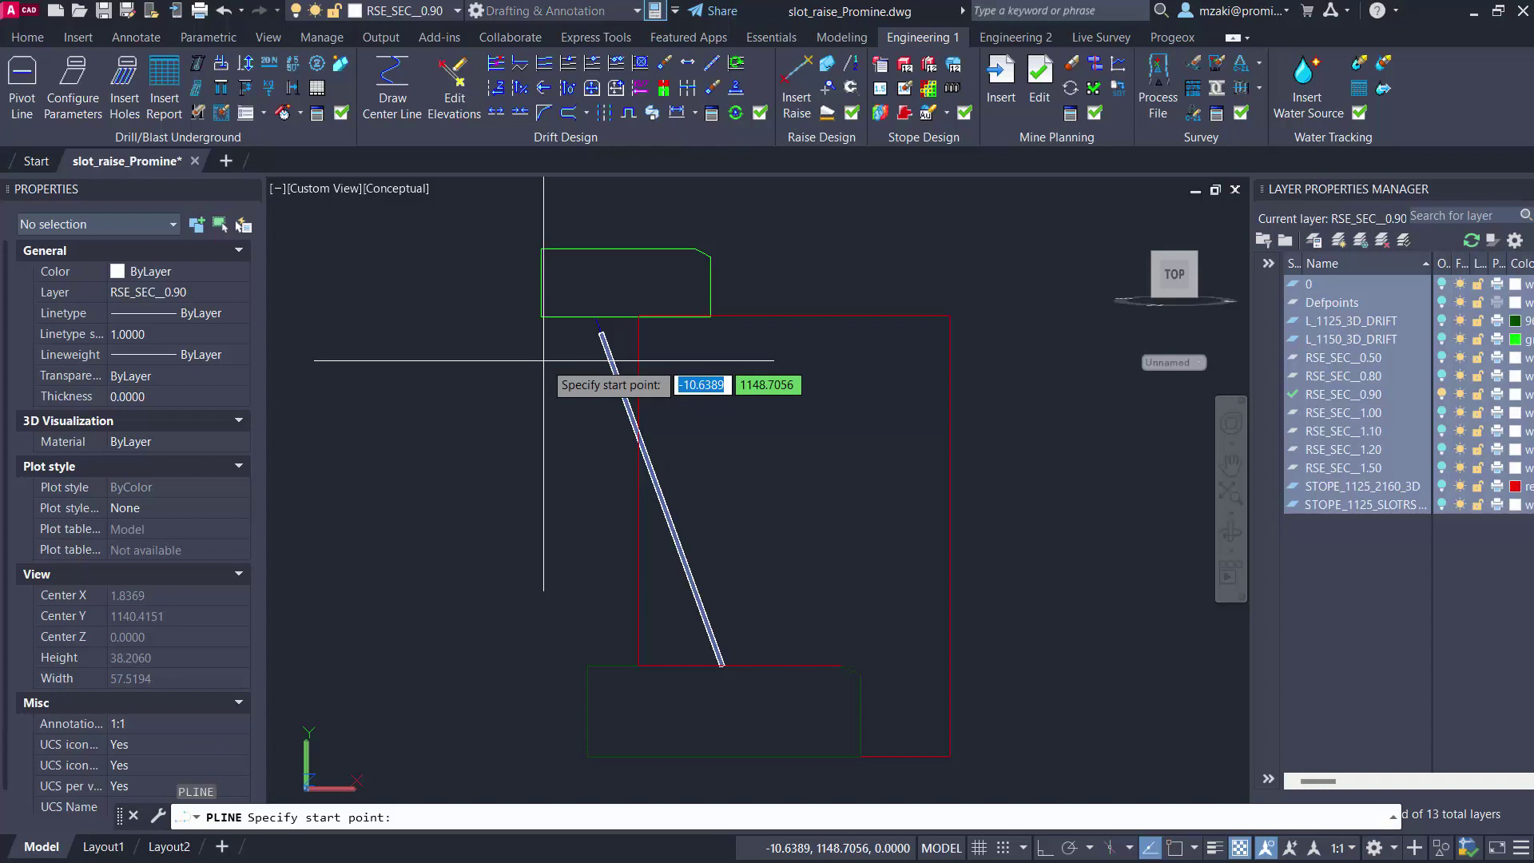
- Trace the blasting outline from the green drift corner down around the raise's lower end and up its right side
scroll(545, 310, "up", 3)
left_click(542, 306)
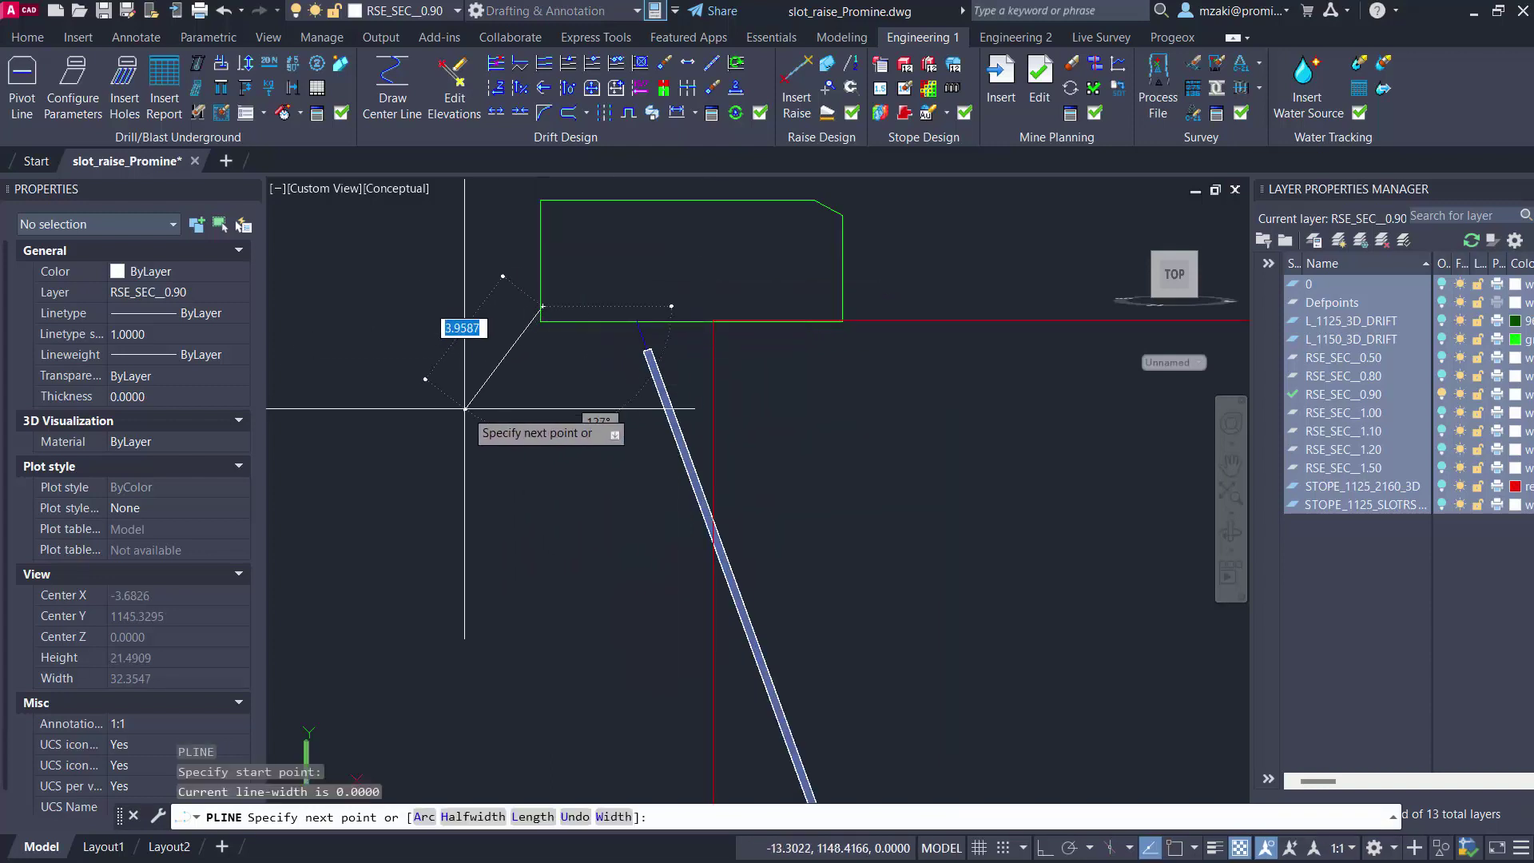
left_click(452, 450)
scroll(438, 530, "down", 2)
middle_click_drag(439, 530, 520, 377)
left_click(528, 593)
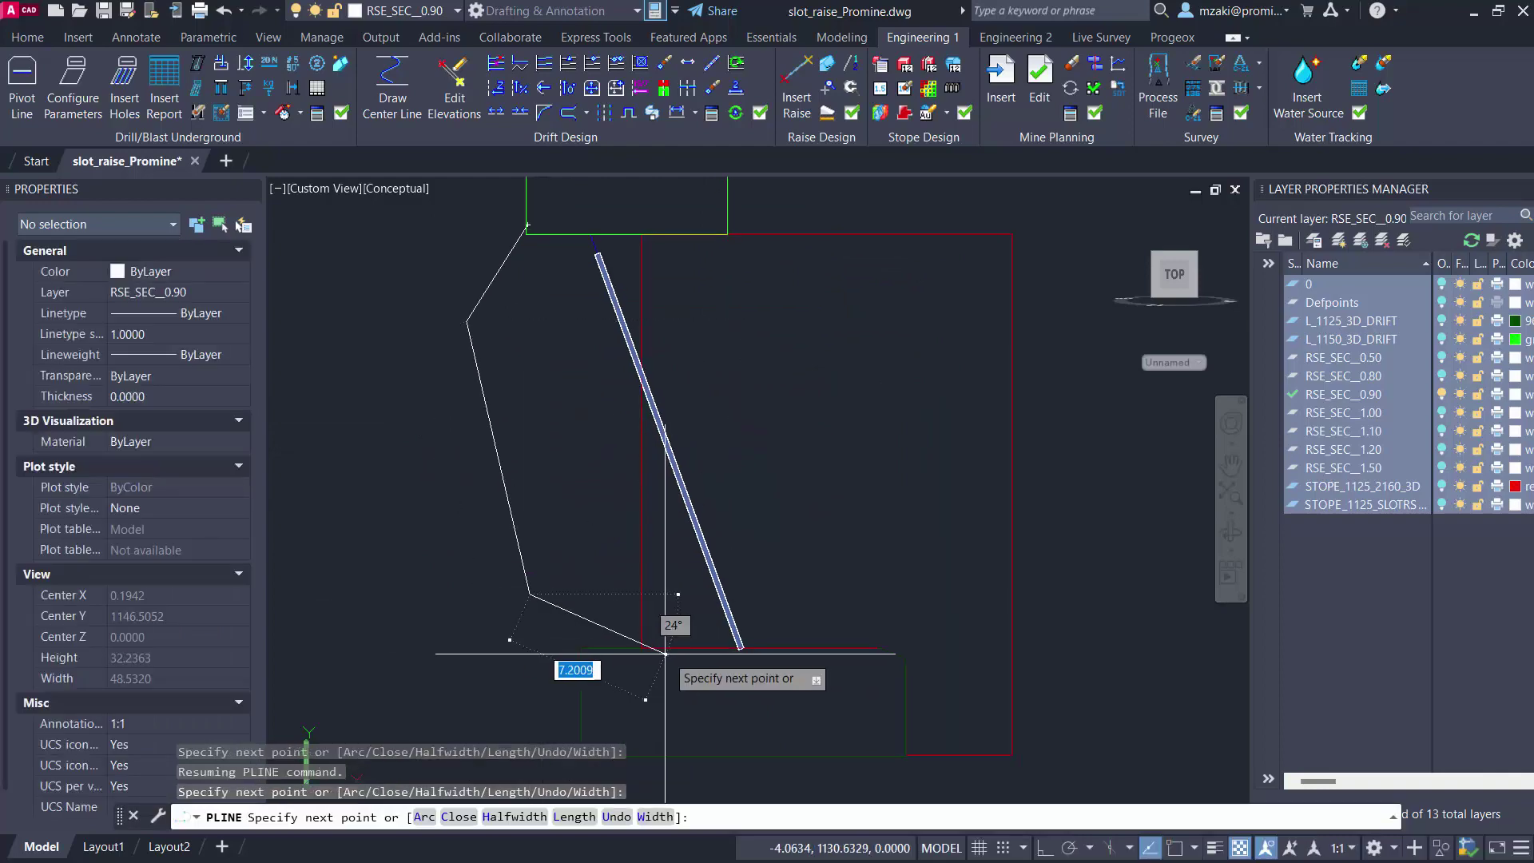
left_click(688, 662)
left_click(800, 660)
left_click(787, 349)
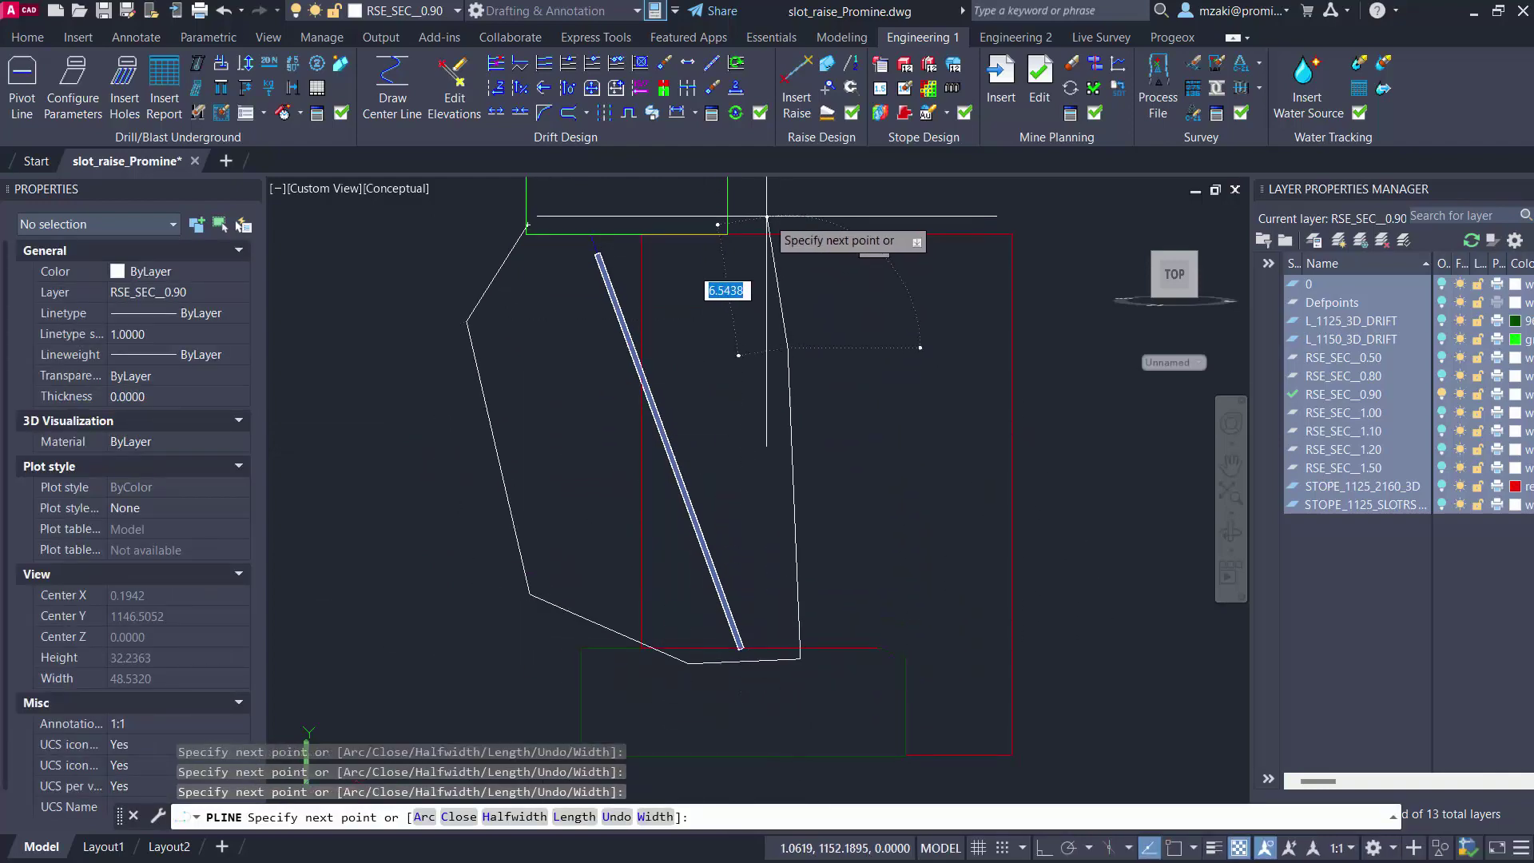
- Snap the outline's last vertex to the upper green drift's corner and finish the polyline
middle_click_drag(767, 216, 857, 370)
scroll(823, 428, "up", 2)
scroll(815, 422, "up", 3)
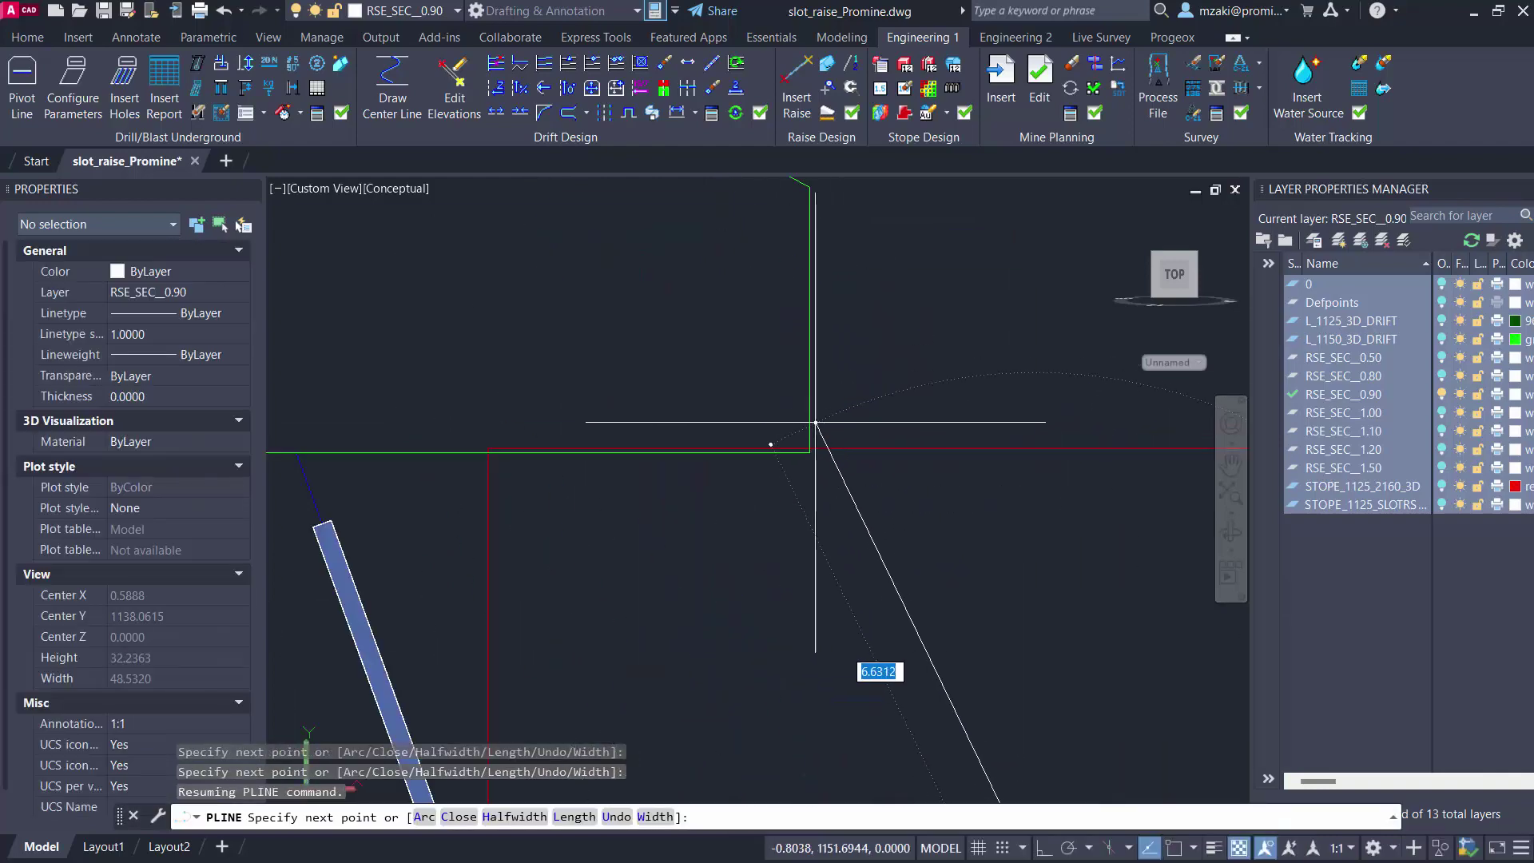
left_click(811, 414)
key("Return")
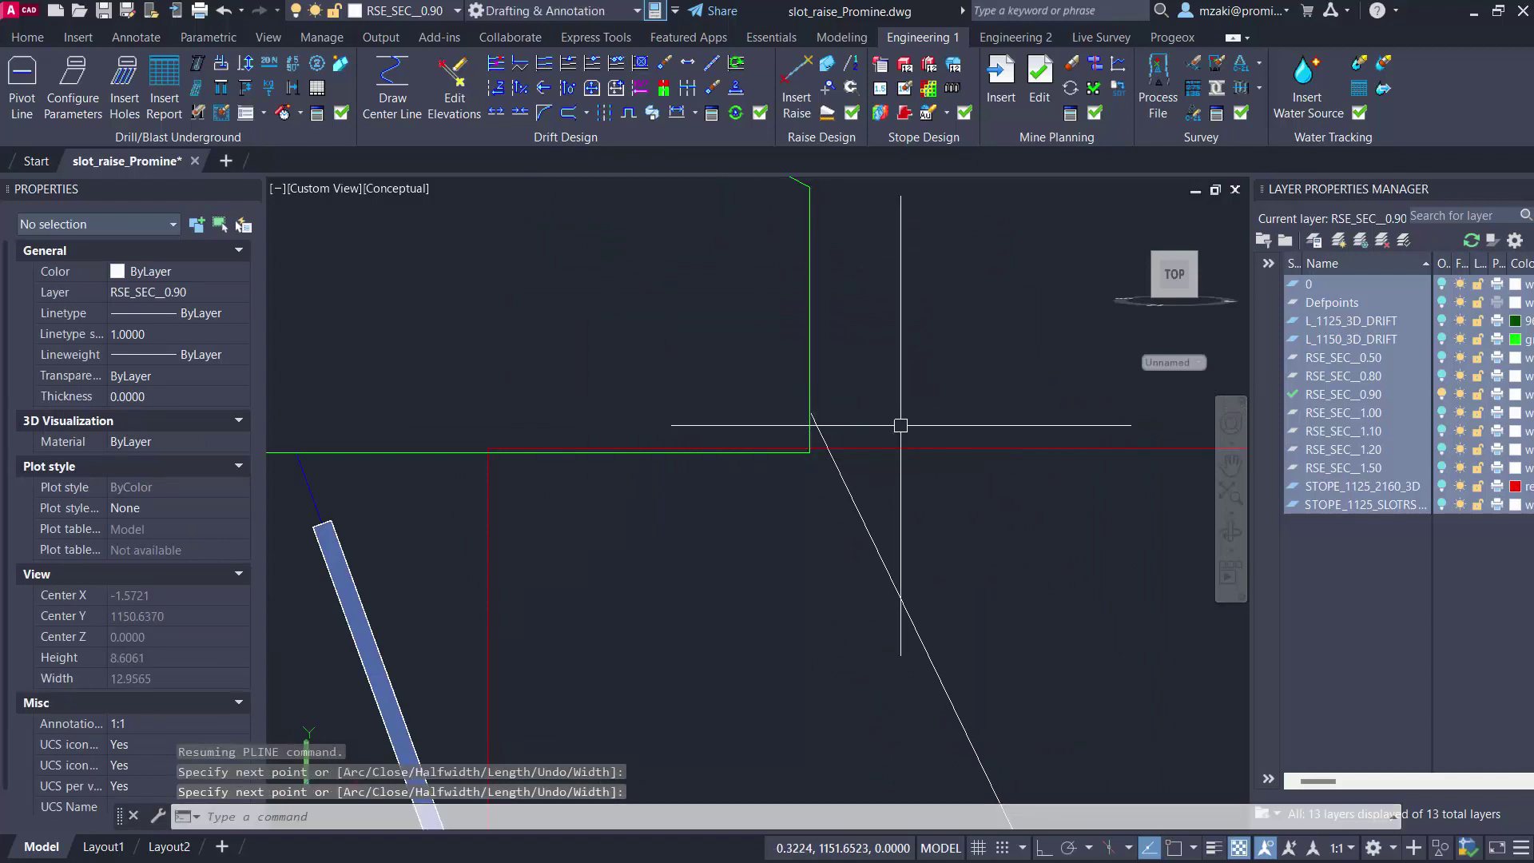
scroll(887, 447, "down", 6)
scroll(791, 484, "up", 4)
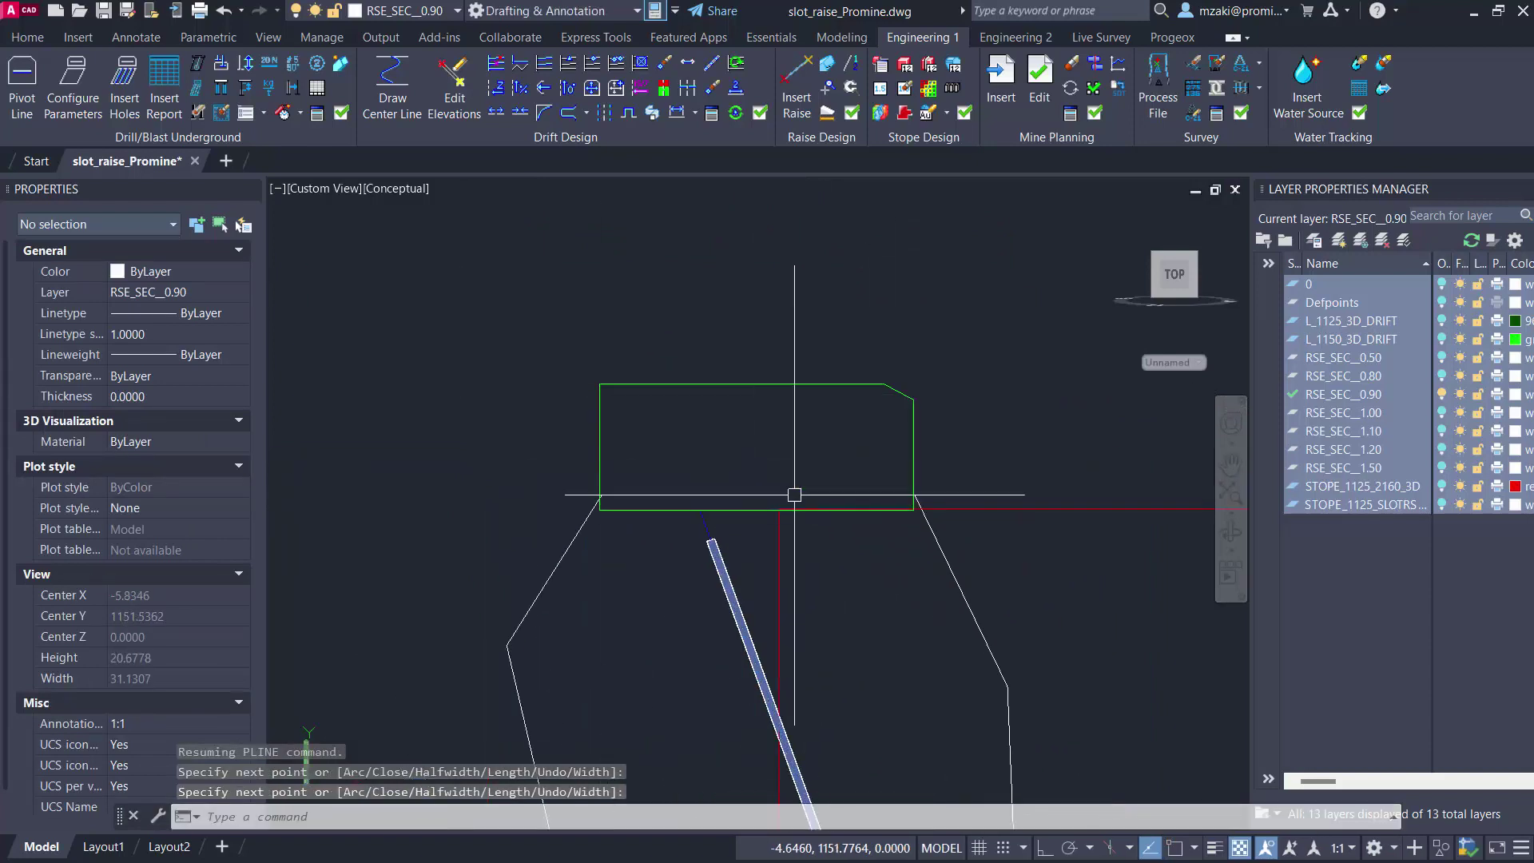
middle_click_drag(795, 495, 790, 366)
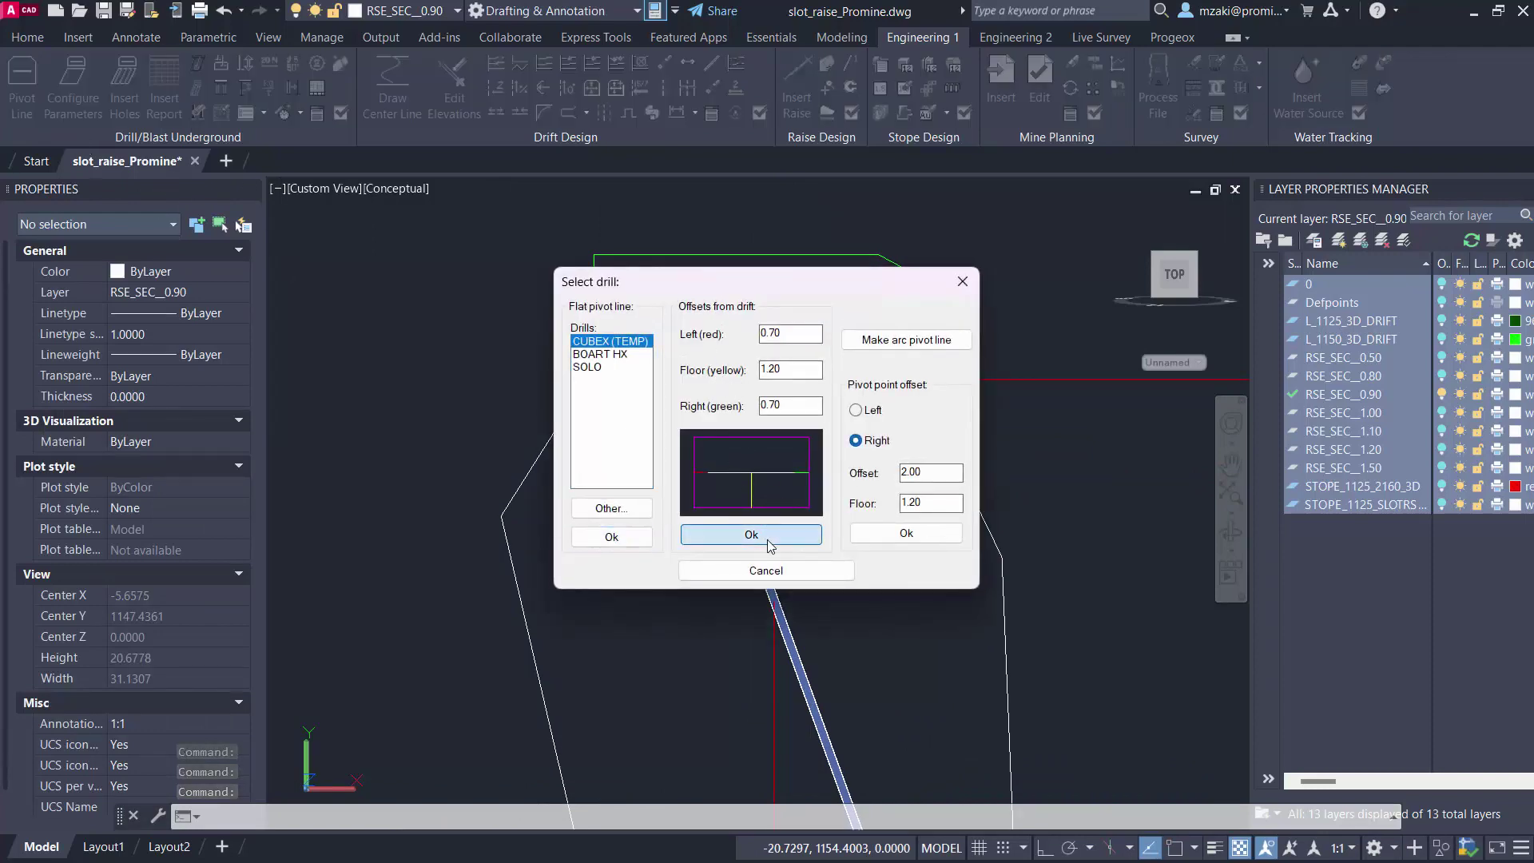
- Create the CUBEX (TEMP) pivot line with 0.70/1.20/0.70 offsets and pick pivot, drift and blasting outlines
left_click(703, 534)
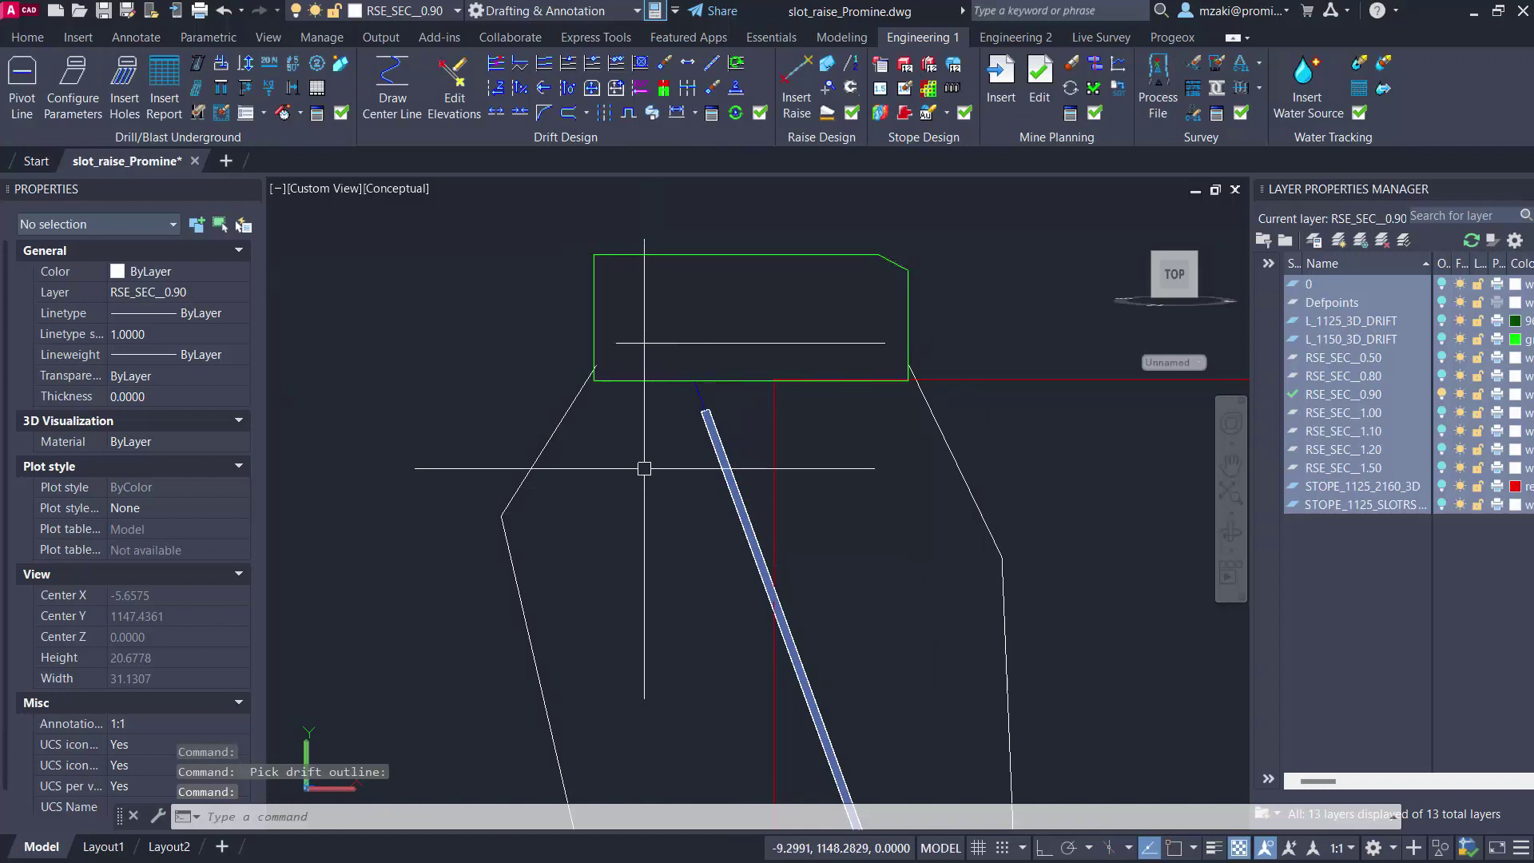
scroll(600, 352, "down", 2)
left_click(540, 408)
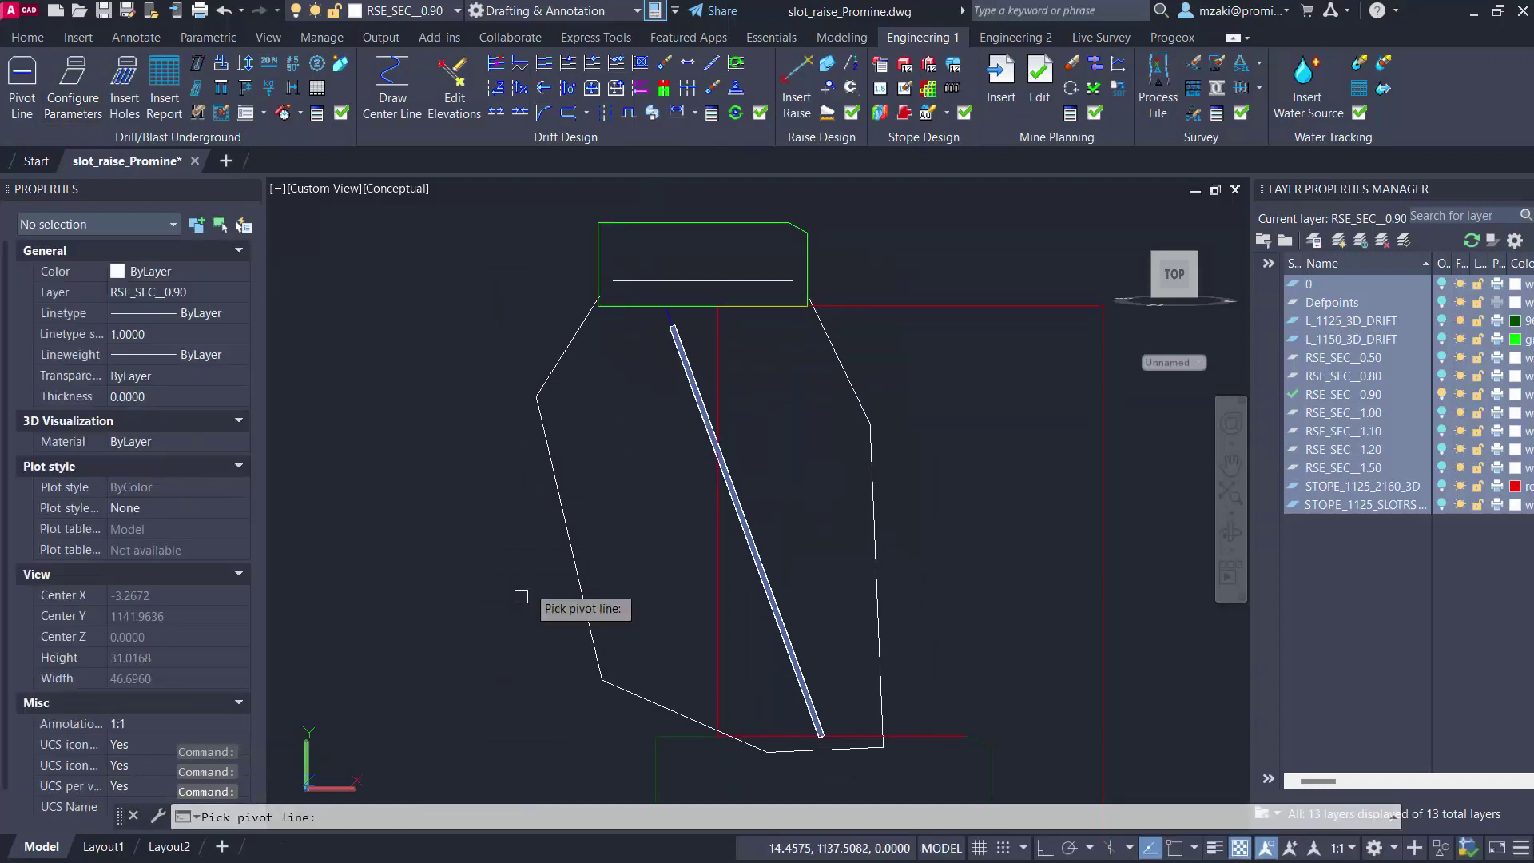
left_click(641, 280)
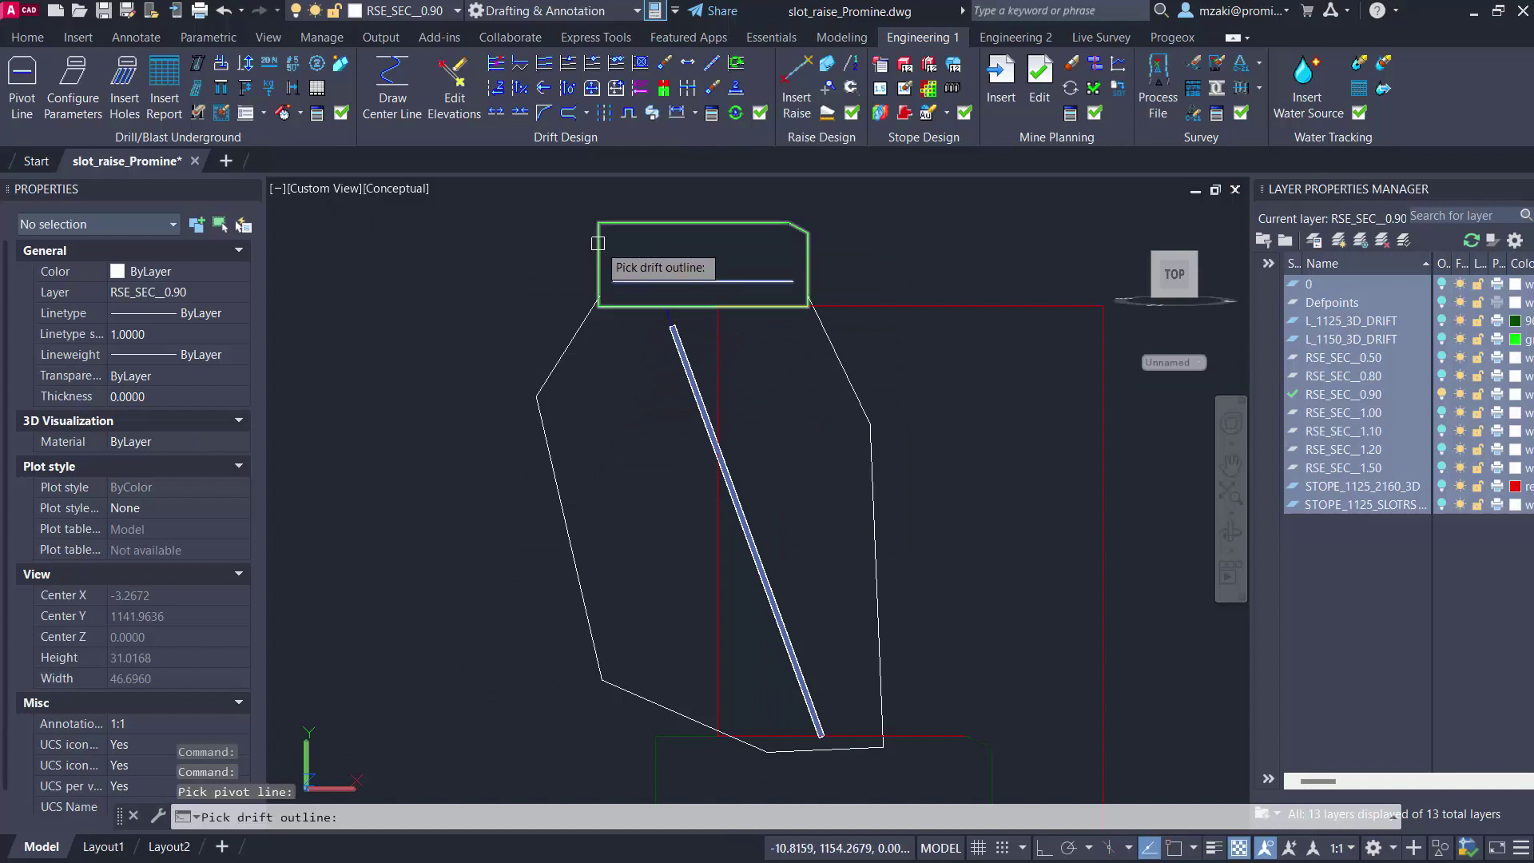
left_click(601, 276)
left_click(570, 334)
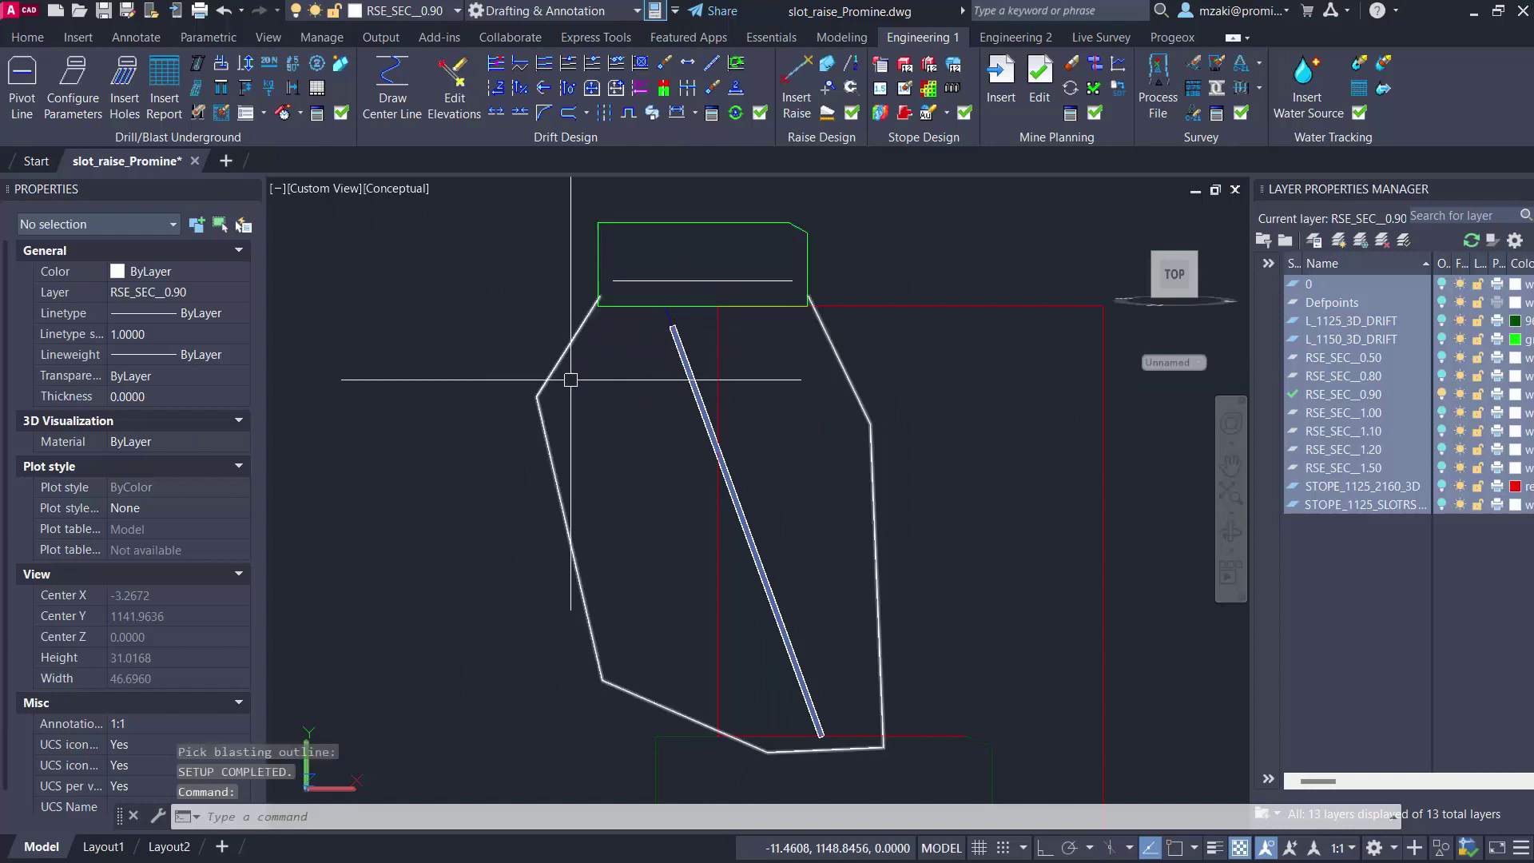
left_click(166, 104)
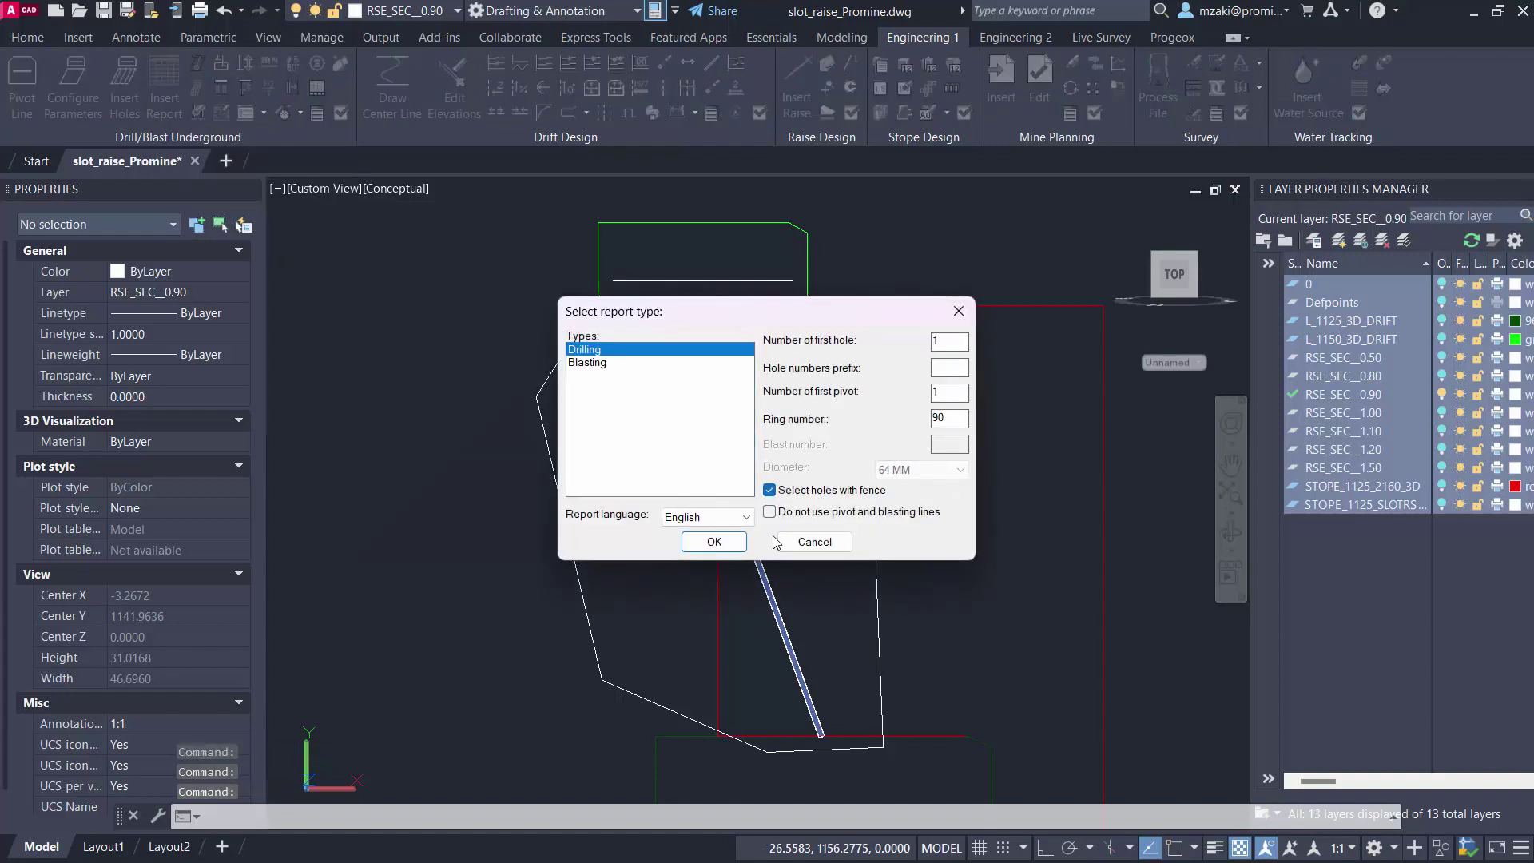
- Insert a ring 90 Drilling report, fencing across the raise hole and placing the table right of it
left_click(713, 543)
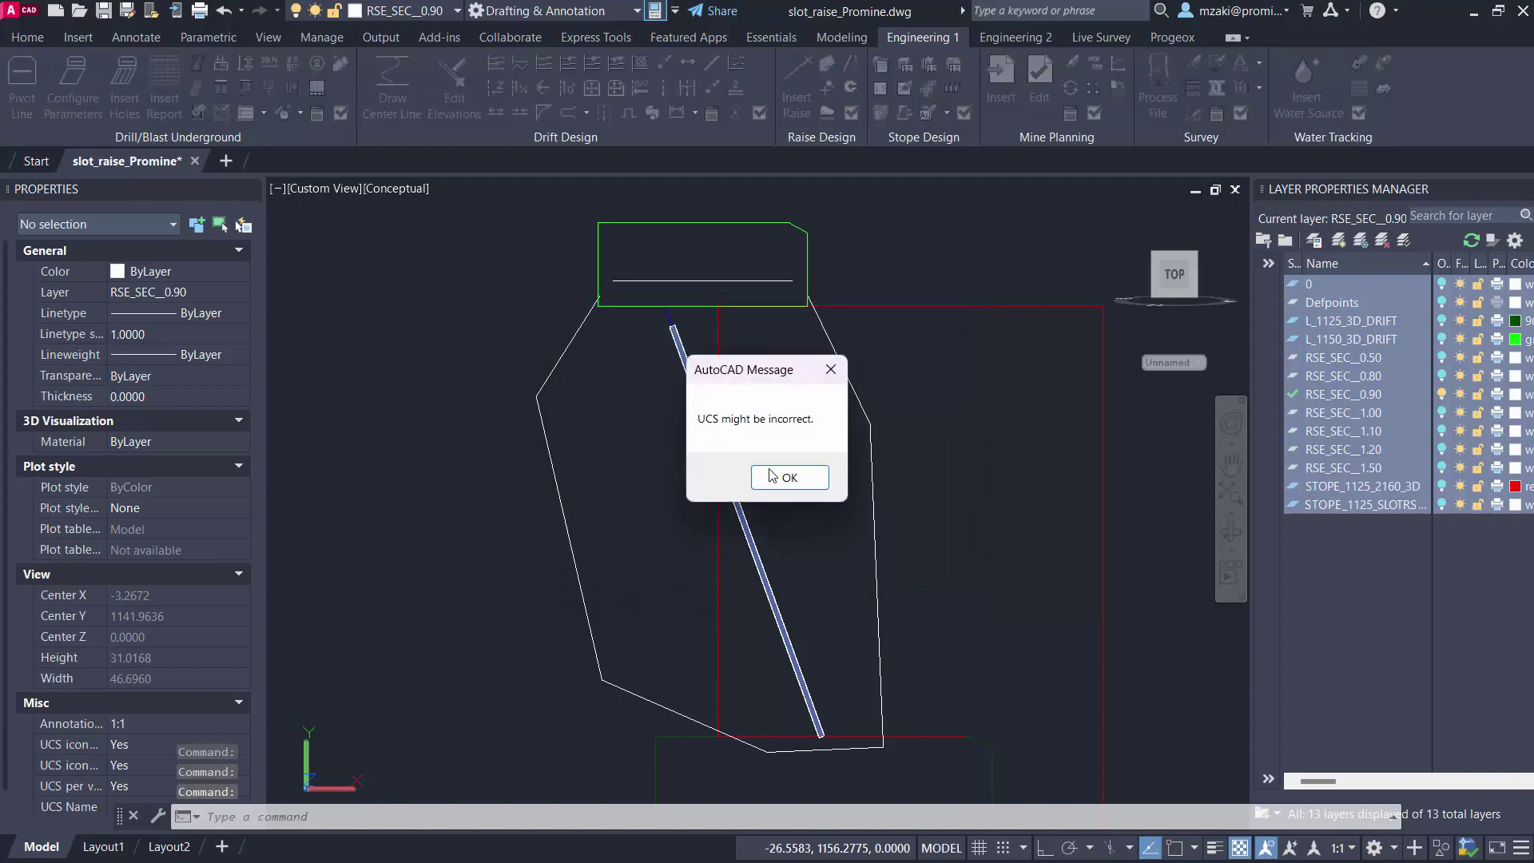
left_click(800, 479)
scroll(627, 313, "up", 5)
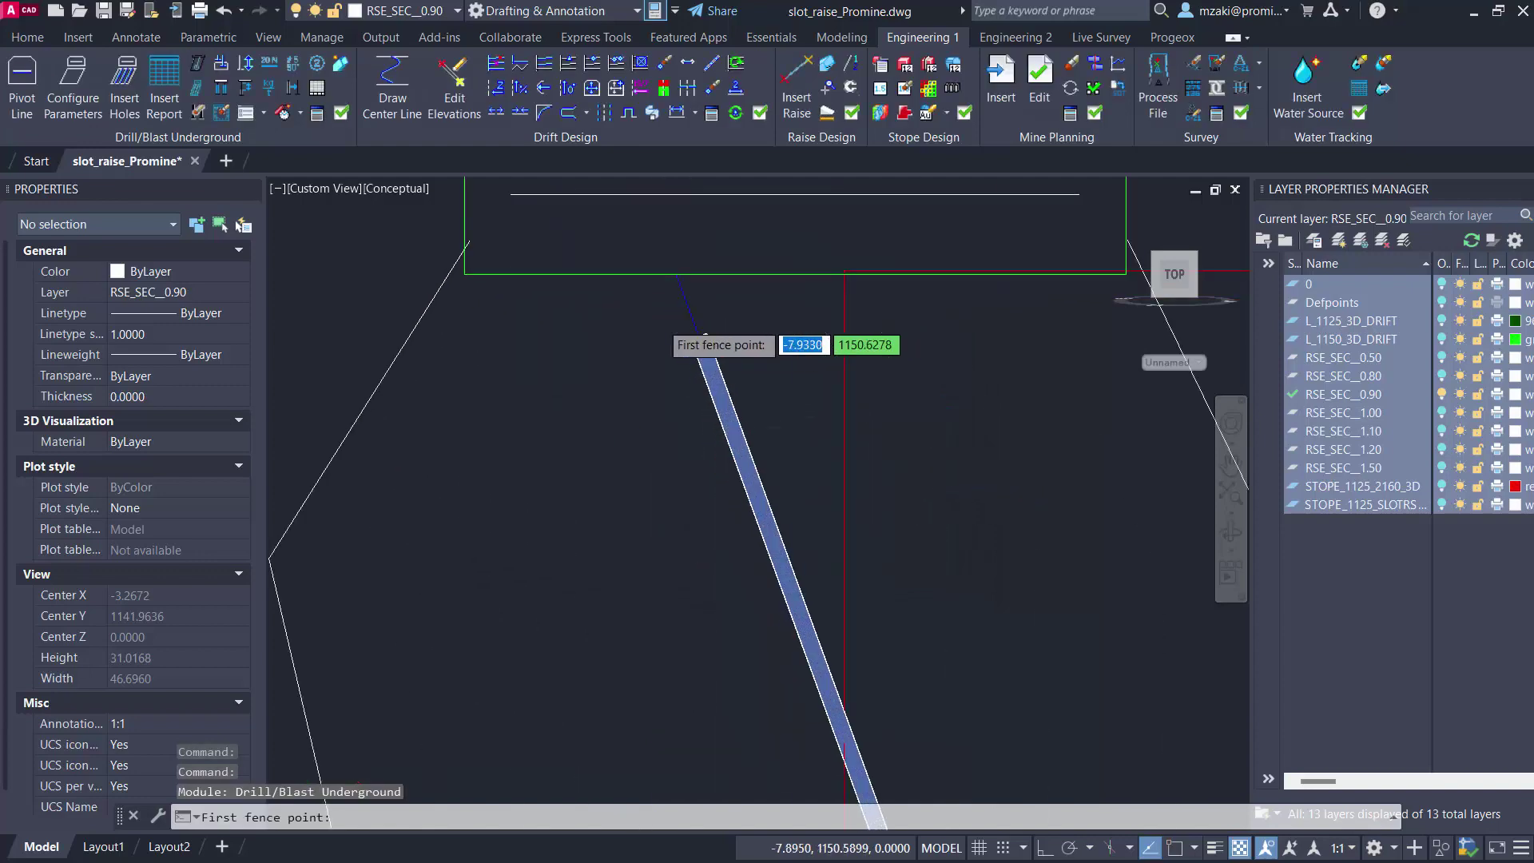
left_click(616, 313)
left_click(763, 324)
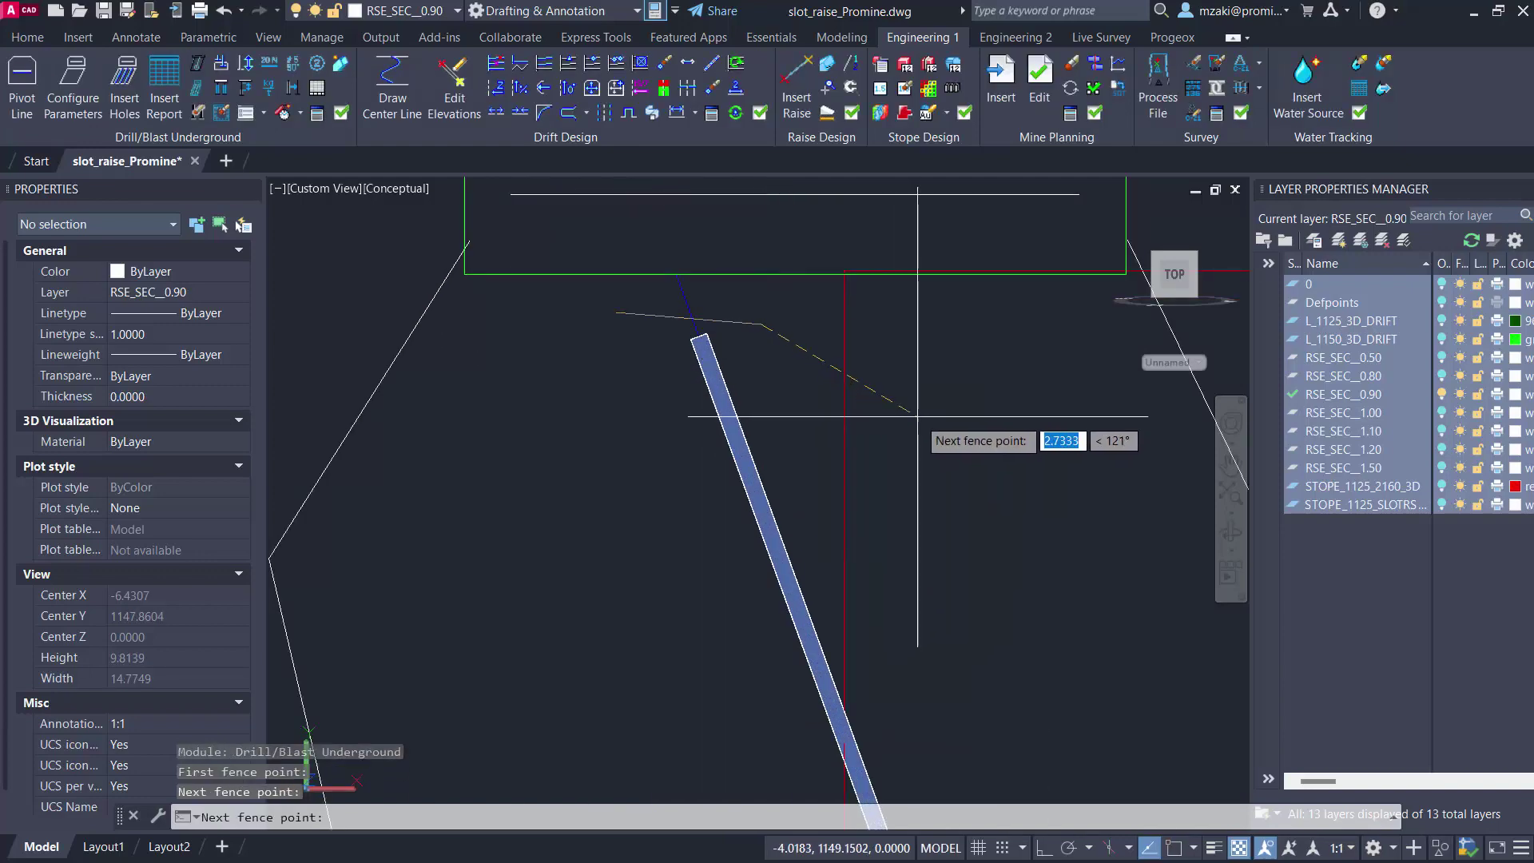
key("Return")
scroll(837, 428, "down", 4)
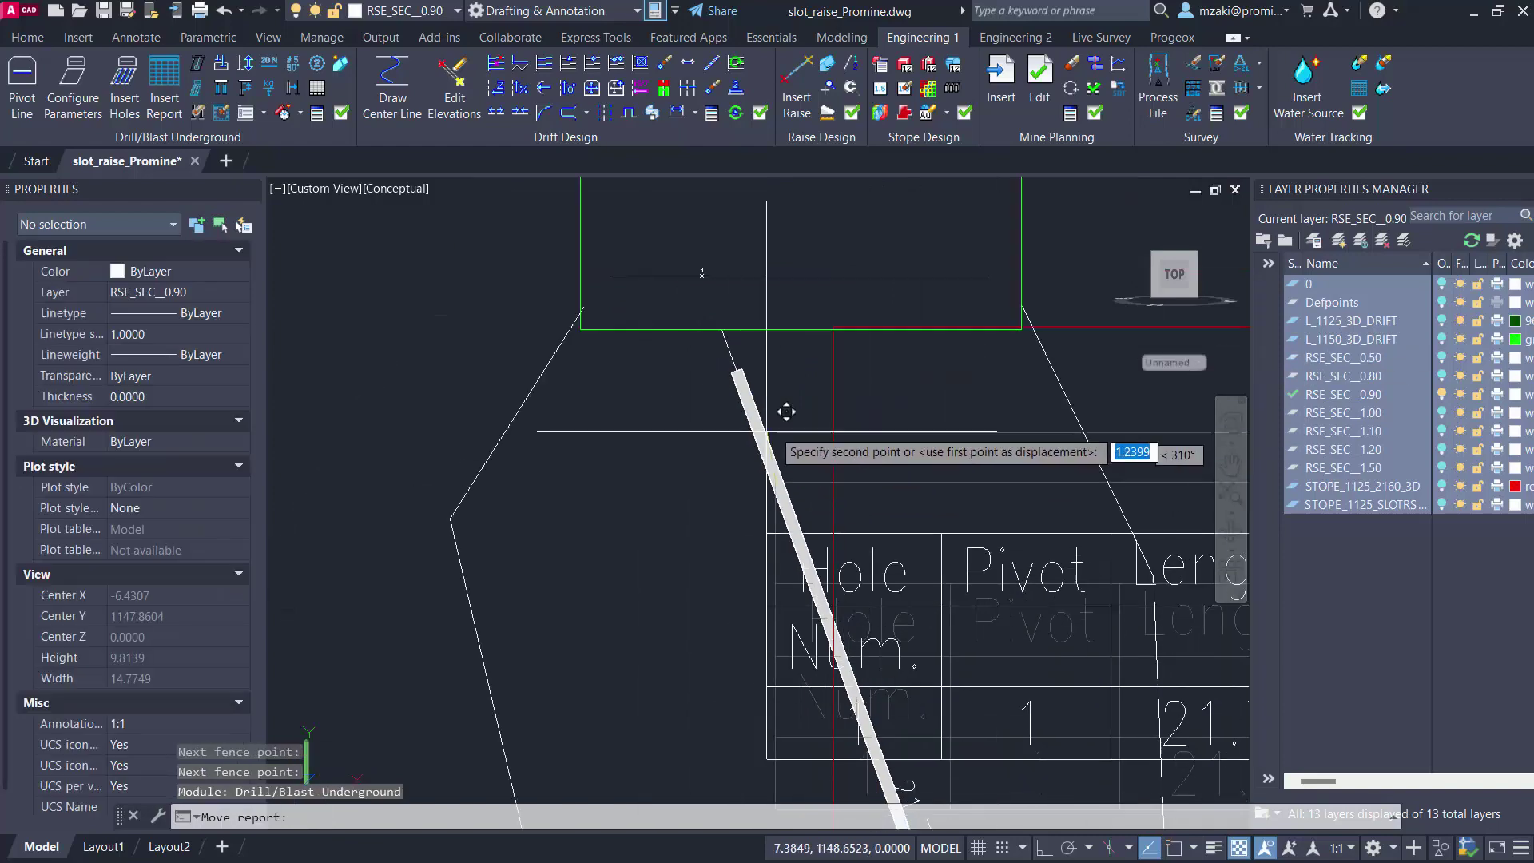
scroll(759, 452, "down", 2)
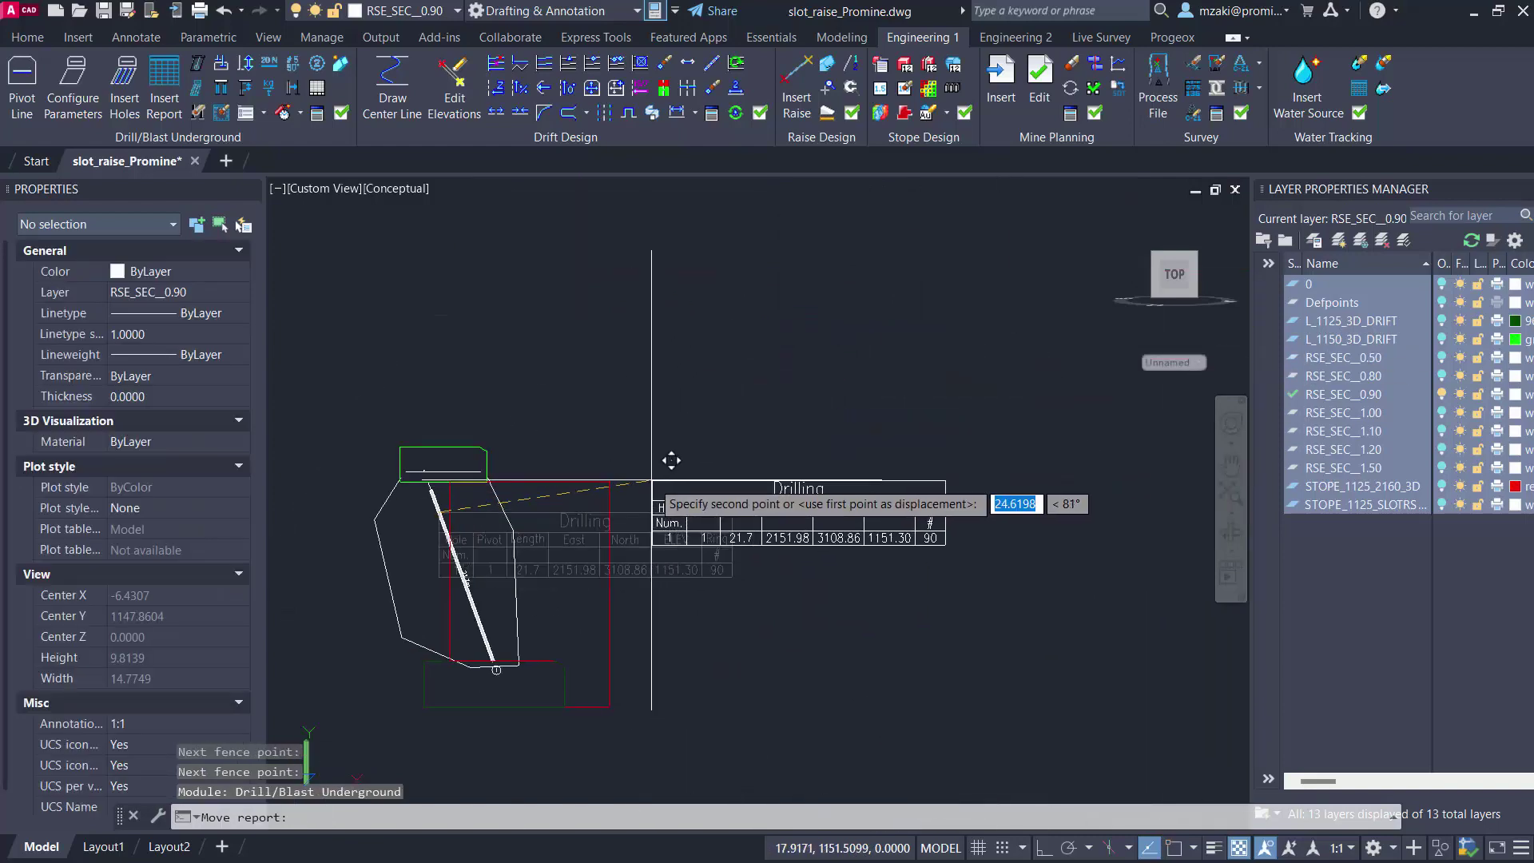
left_click(675, 464)
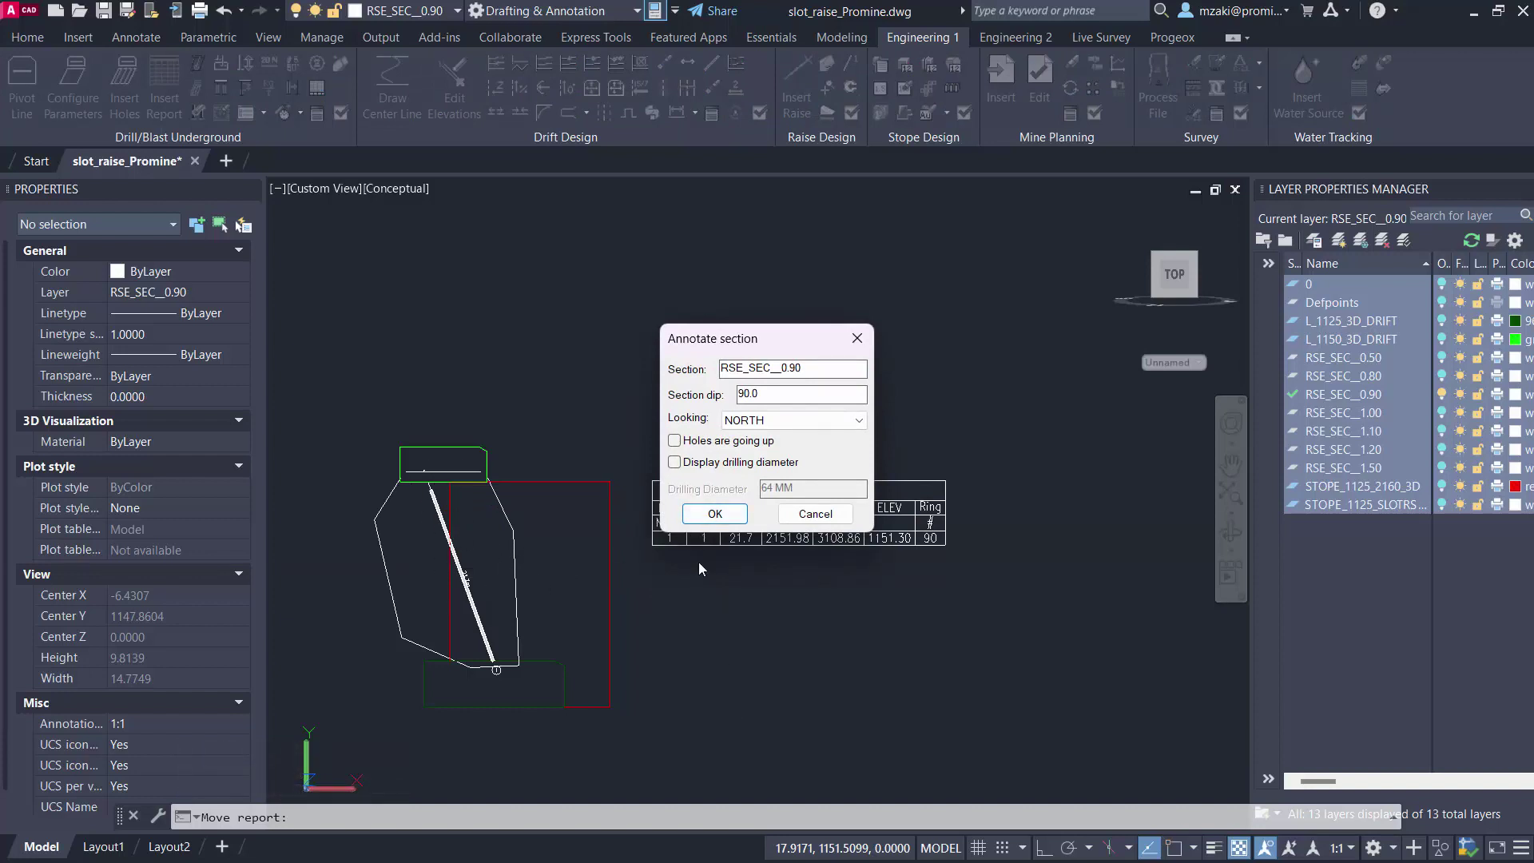
- Accept the annotation settings and place the RSE_SEC__0.90 section title above the Drilling table
left_click(715, 514)
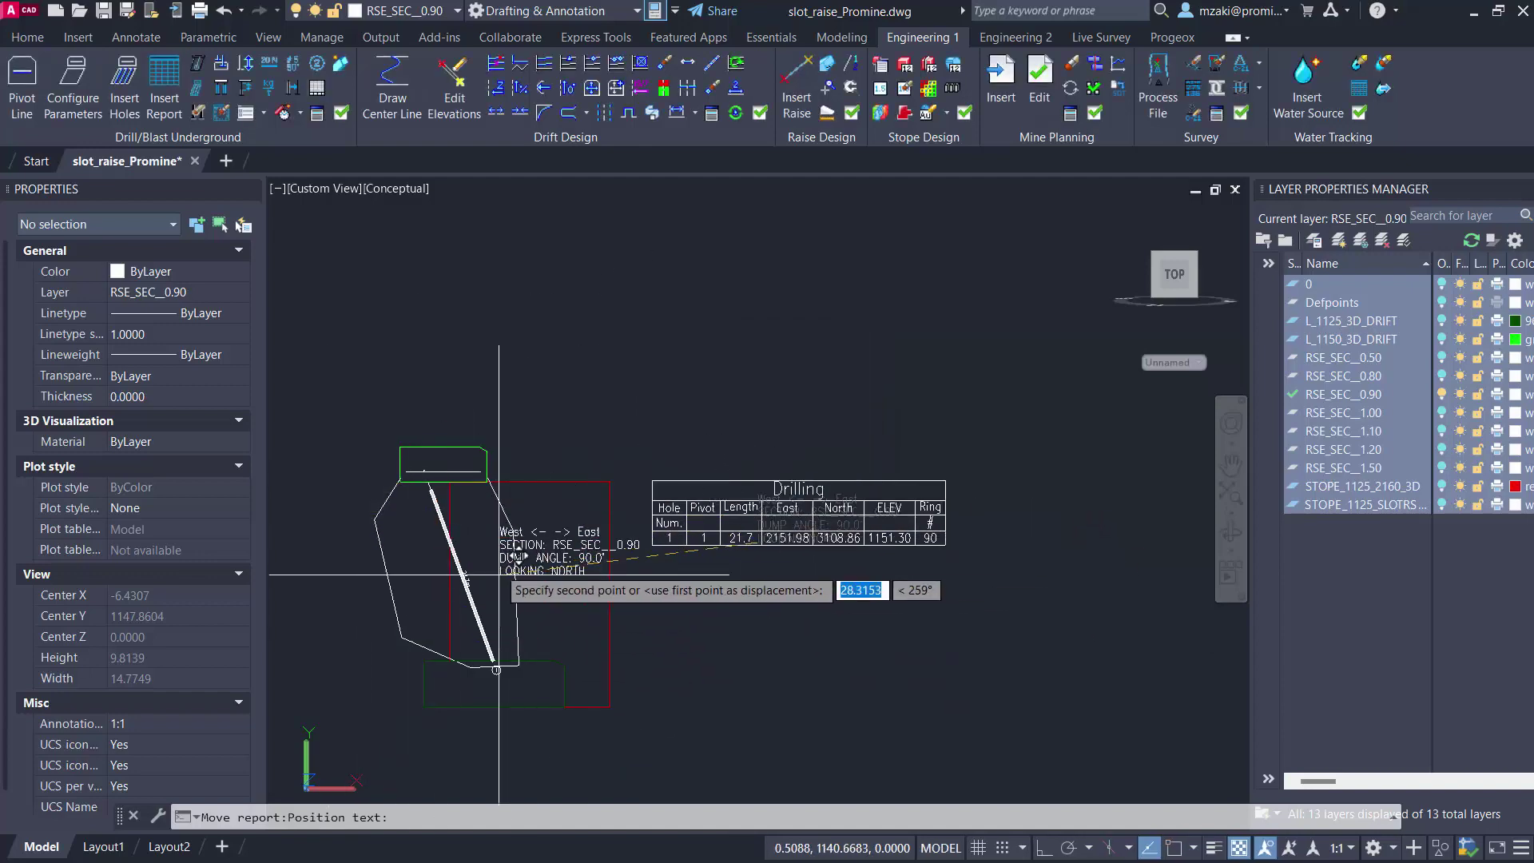
scroll(679, 483, "up", 5)
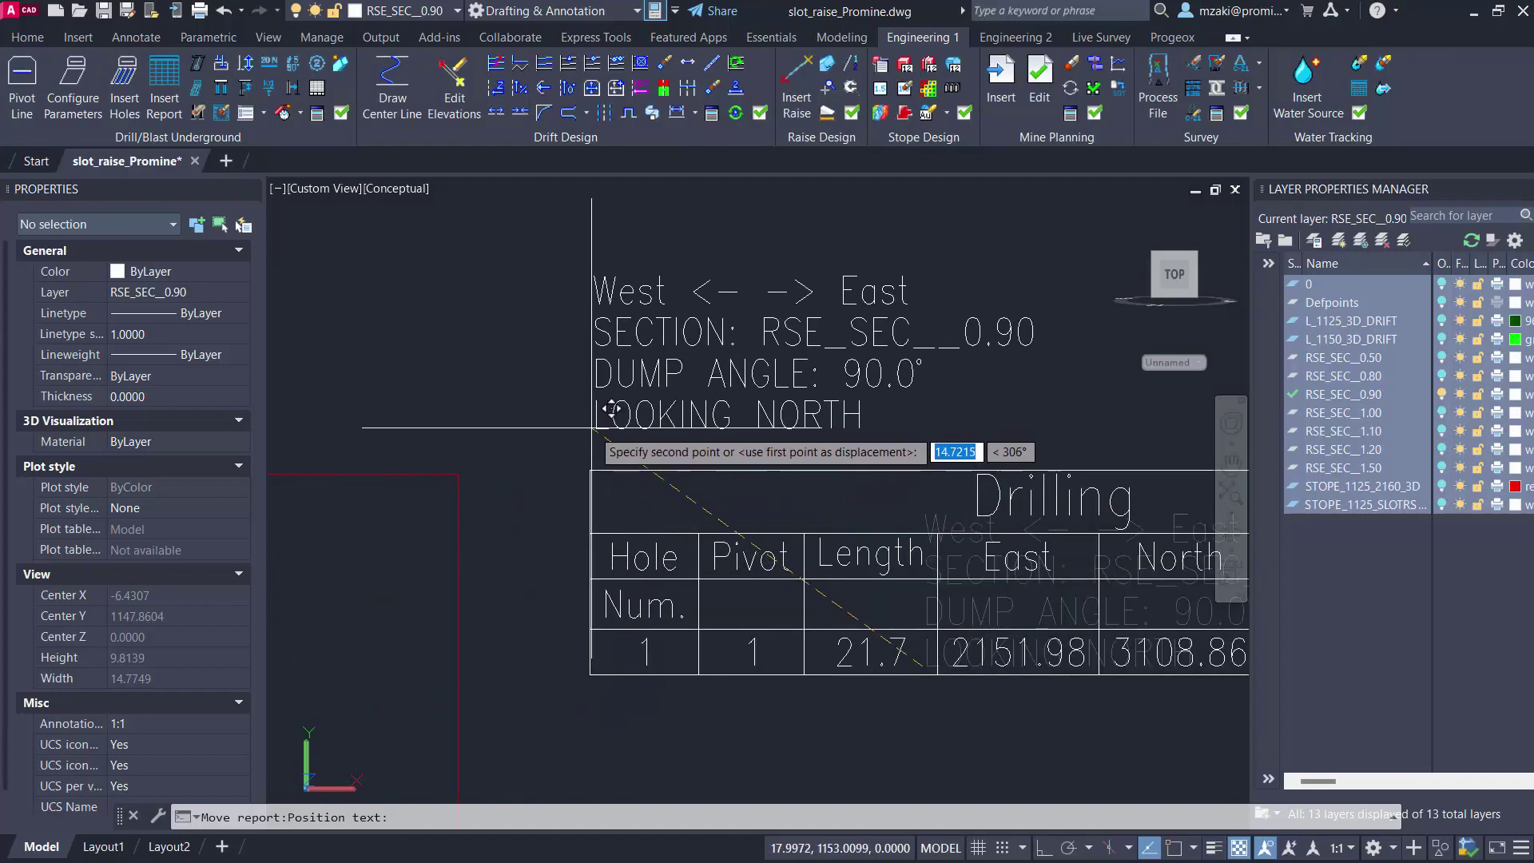
left_click(592, 414)
scroll(911, 661, "down", 2)
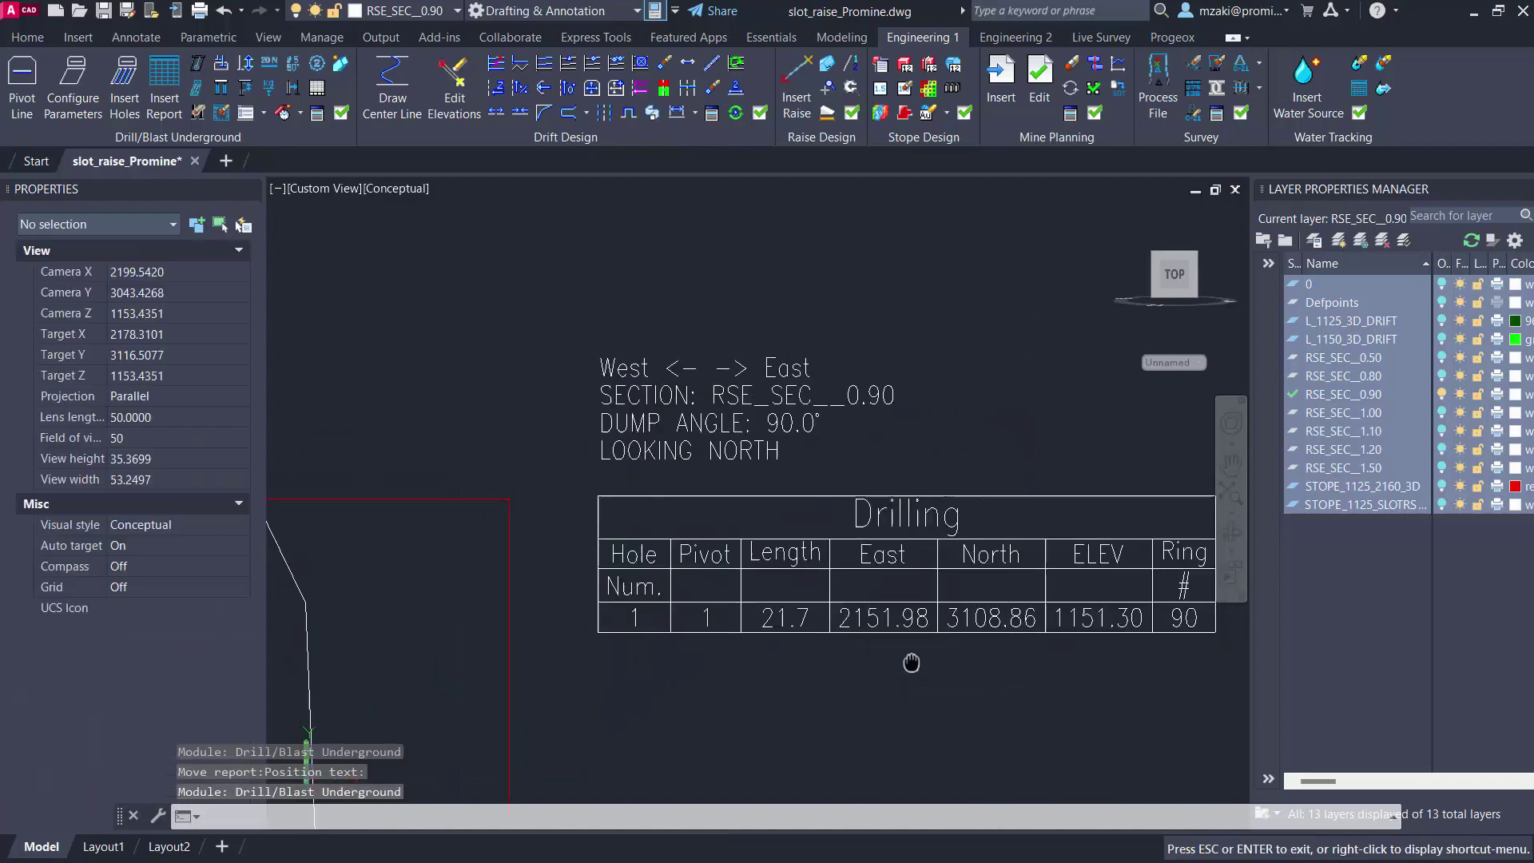
mouse_move(911, 662)
middle_mouse_down()
mouse_move(695, 507)
mouse_move(516, 486)
mouse_move(828, 518)
middle_mouse_up()
scroll(514, 506, "down", 5)
key("Escape")
scroll(729, 553, "up", 3)
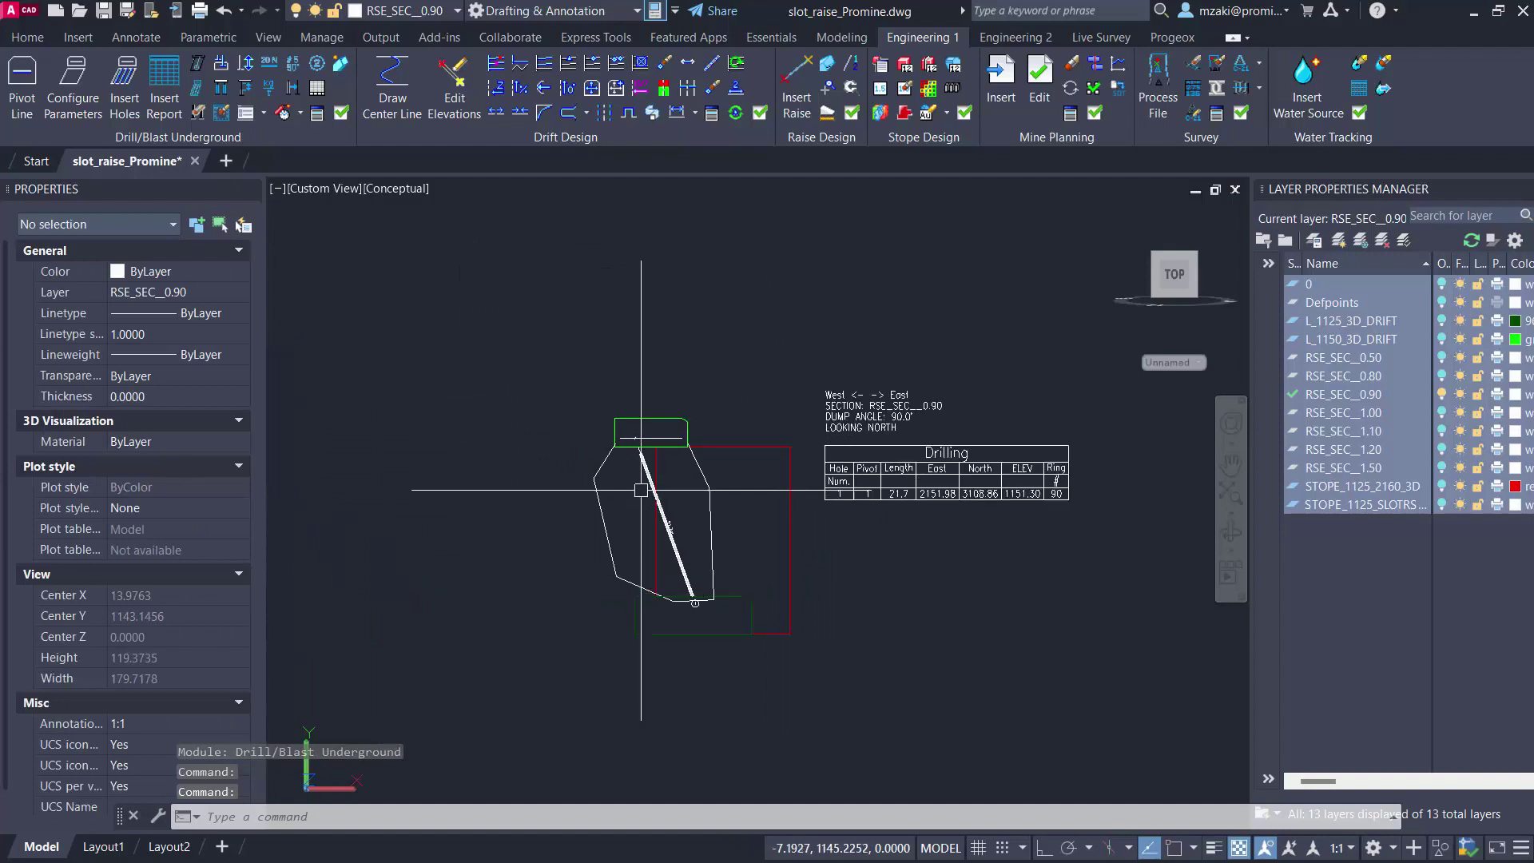
mouse_move(729, 553)
middle_mouse_down()
mouse_move(753, 565)
mouse_move(631, 432)
middle_mouse_up()
scroll(754, 565, "up", 2)
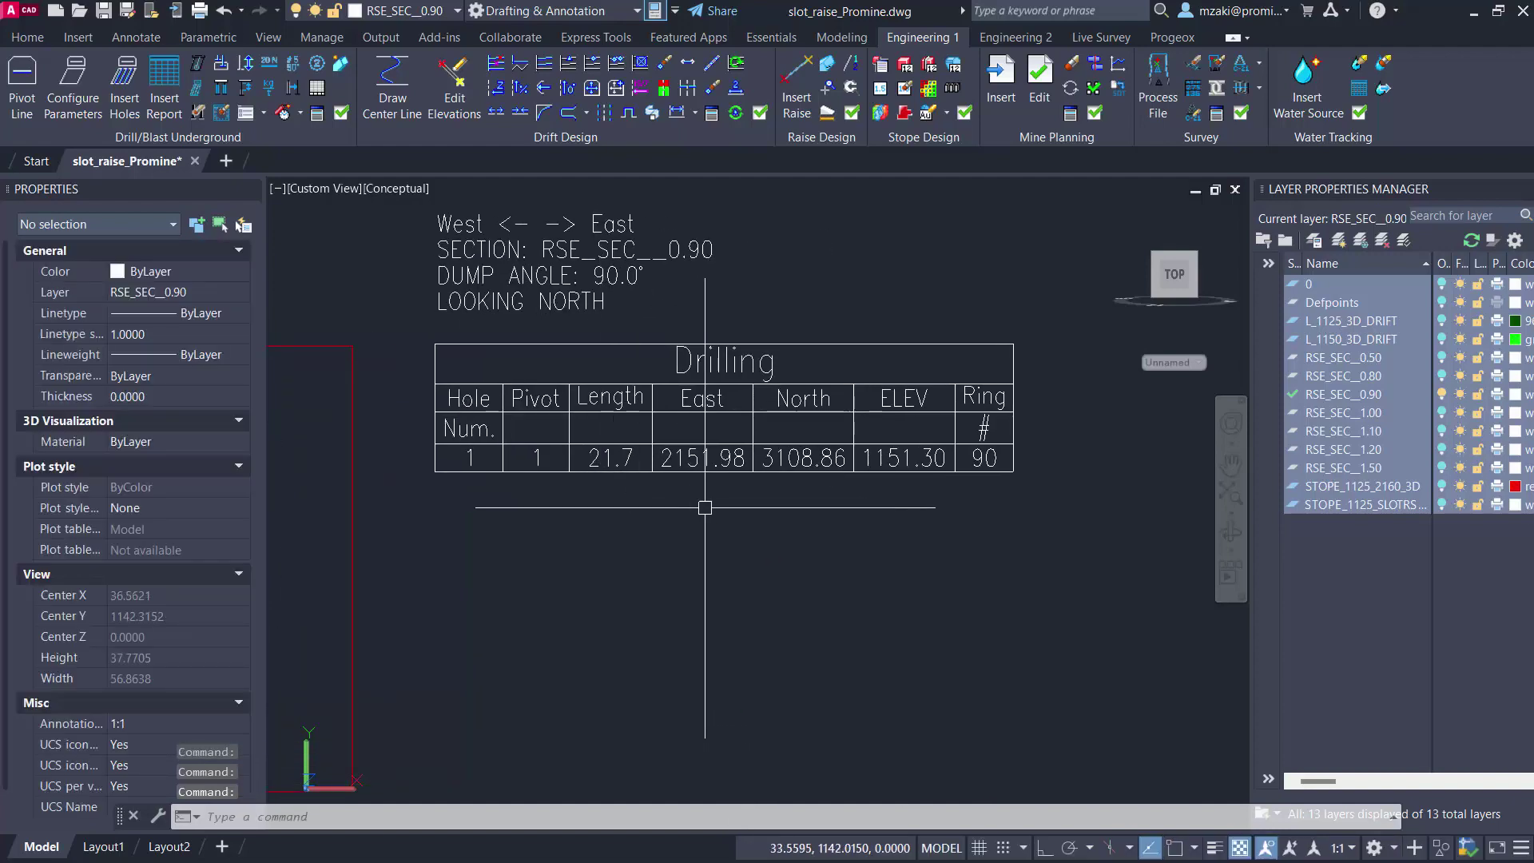
scroll(822, 533, "down", 2)
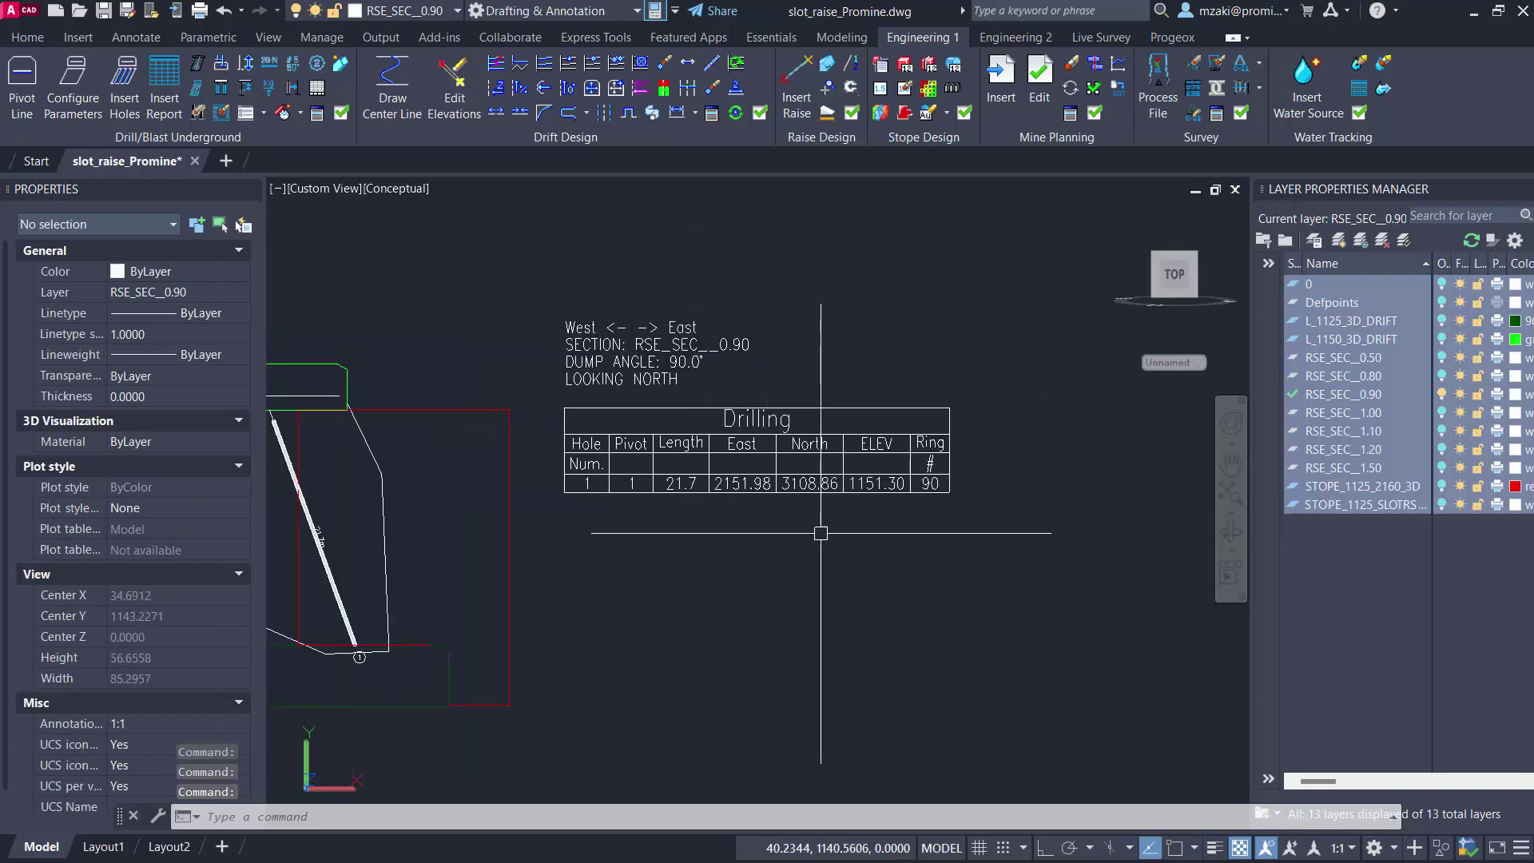
middle_click_drag(822, 534, 999, 519)
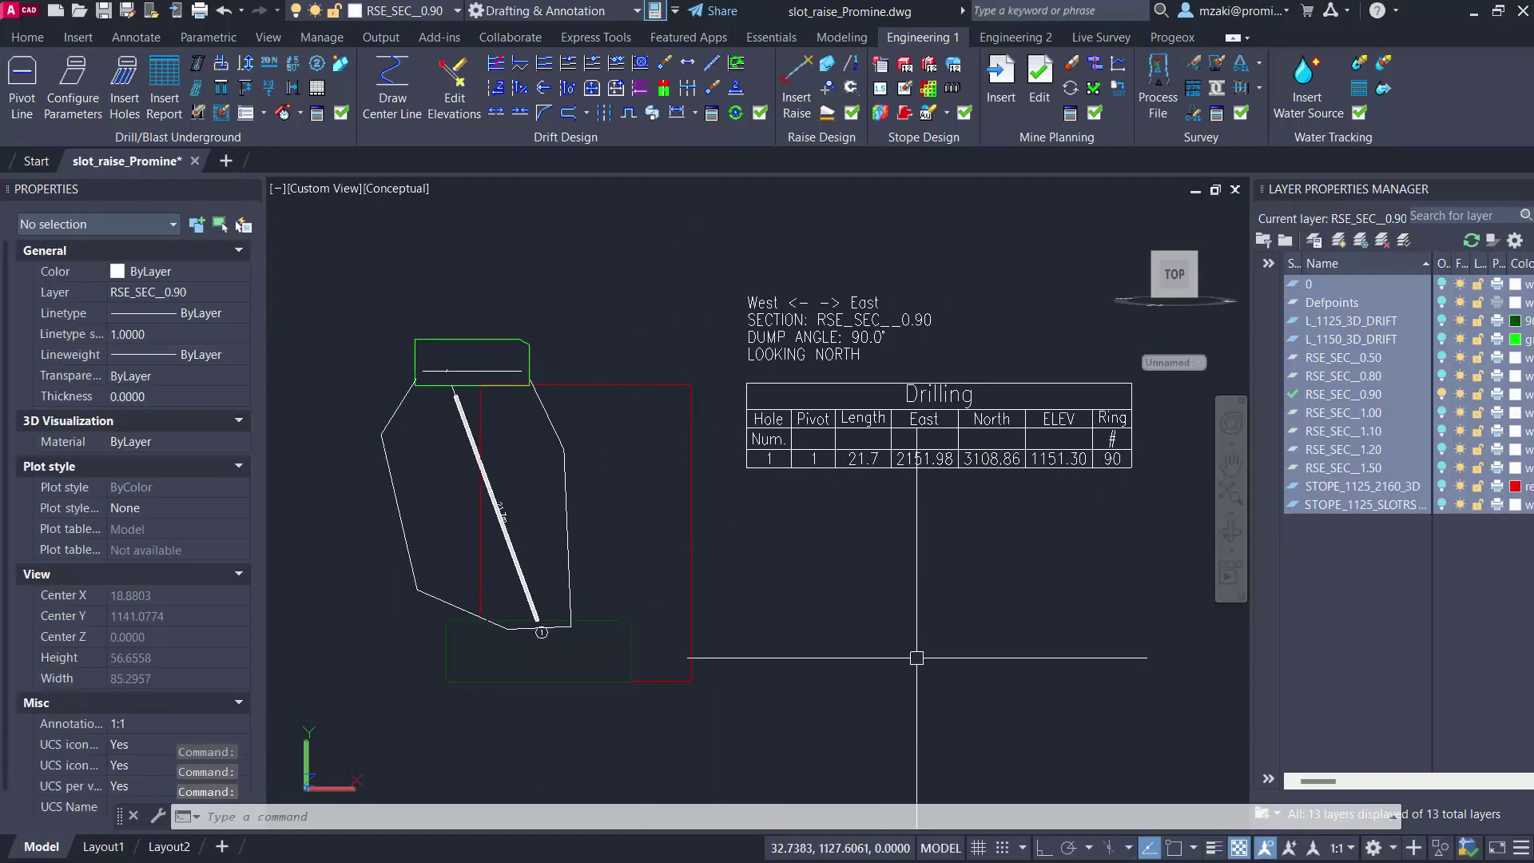
- Turn all layers back on and orbit to a 3D front view of the raise, drifts and stope
key("Return")
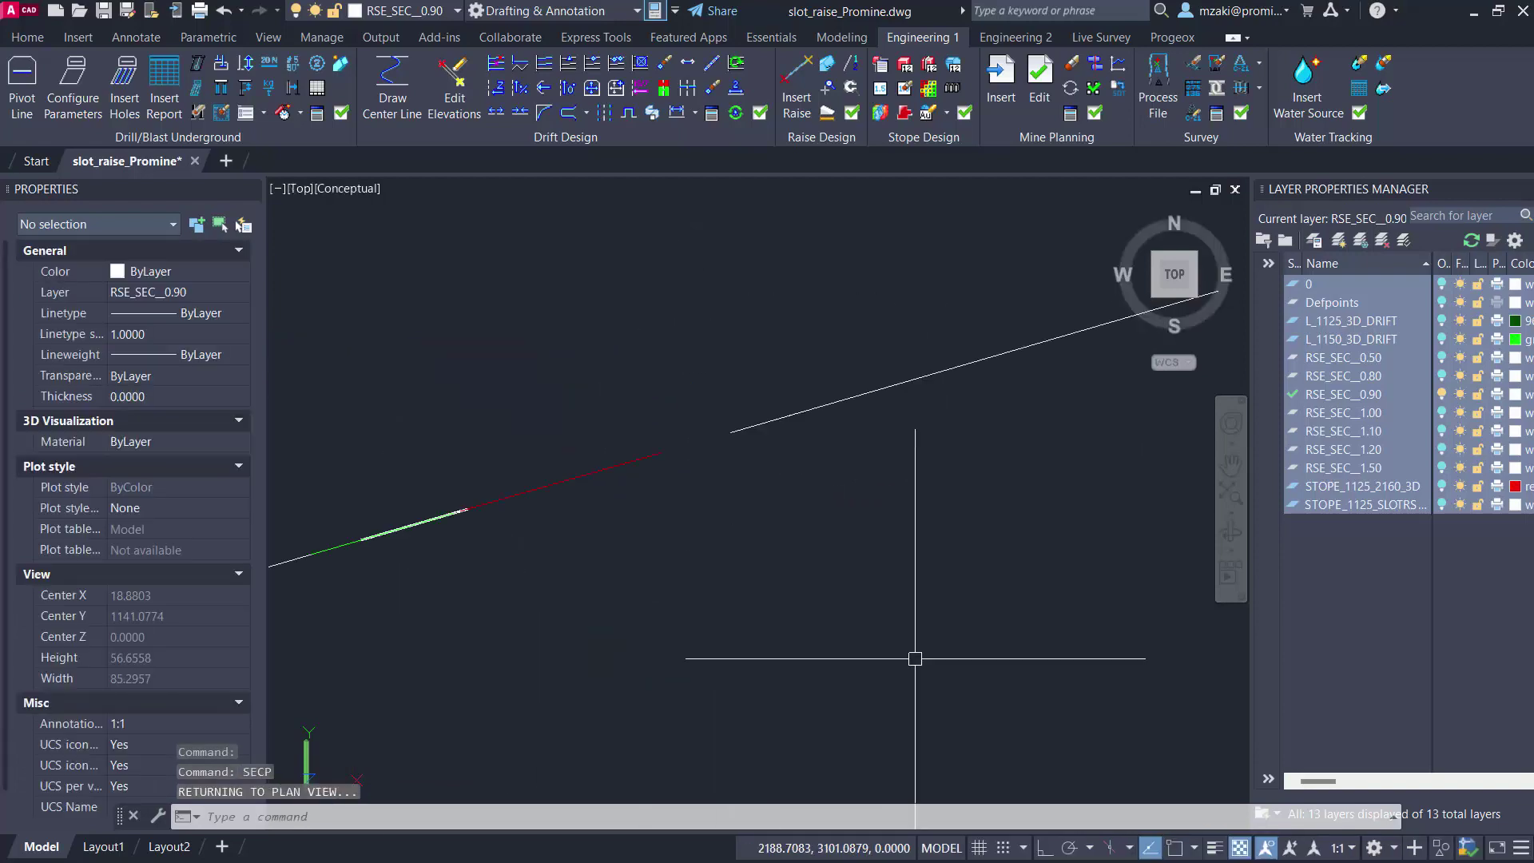
left_click(1442, 413)
scroll(835, 569, "up", 10)
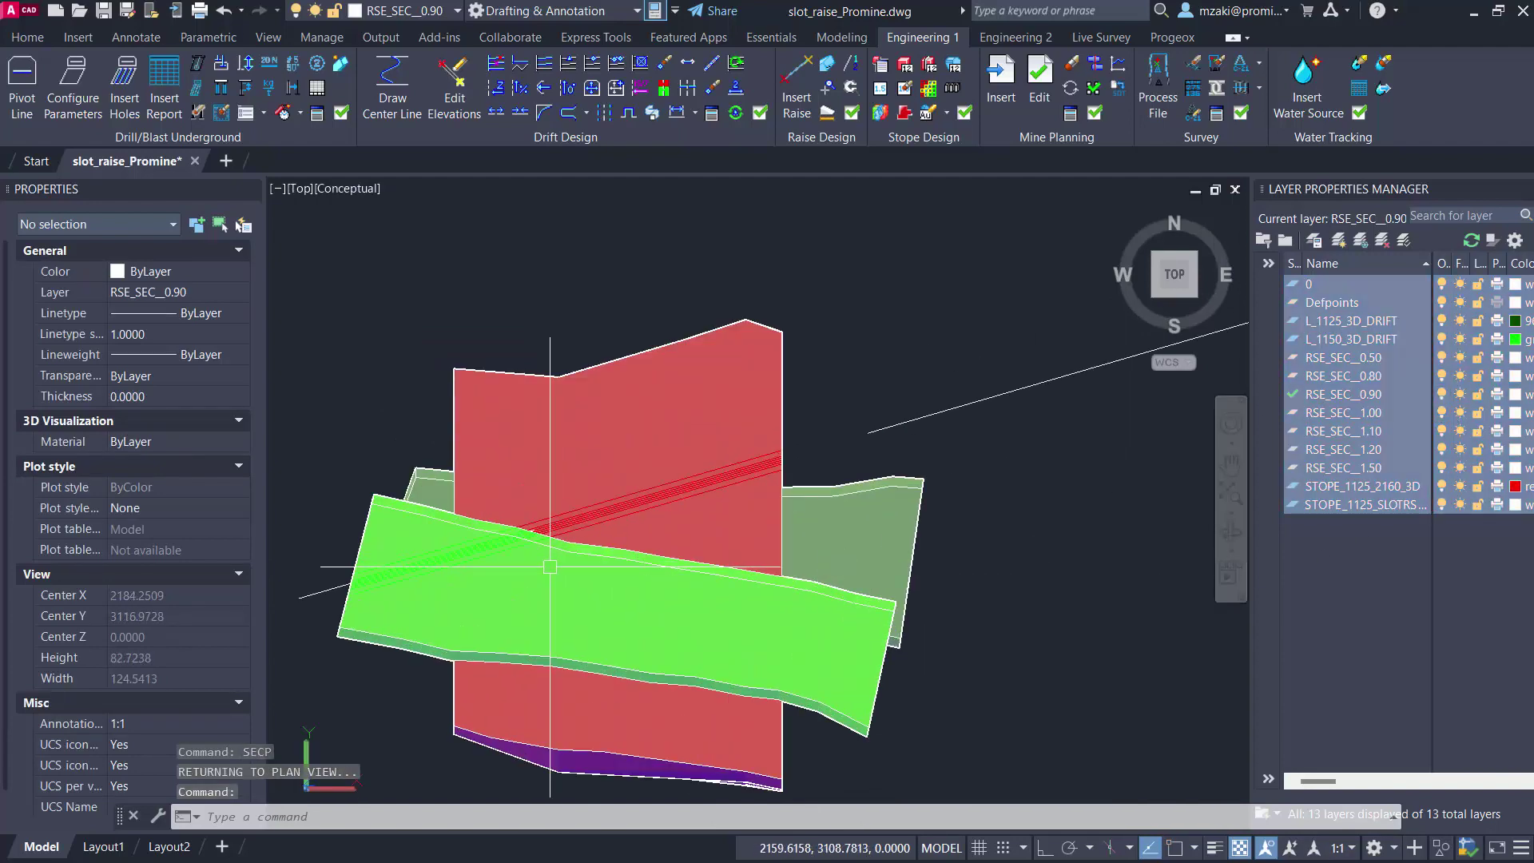
middle_click_drag(550, 566, 398, 586, "shift")
scroll(875, 477, "up", 3)
scroll(876, 477, "down", 5)
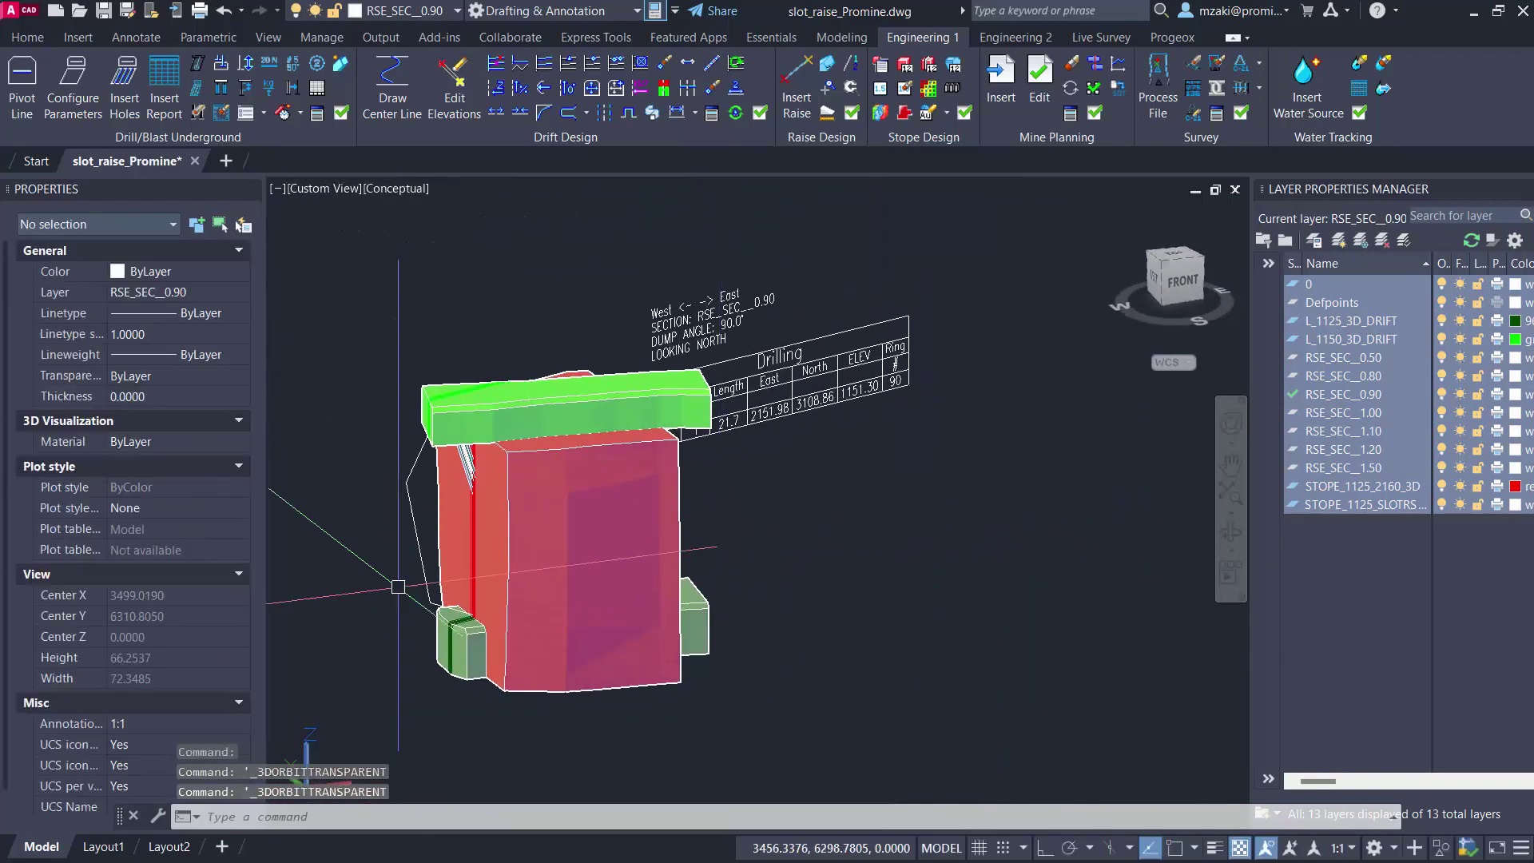
scroll(474, 563, "up", 2)
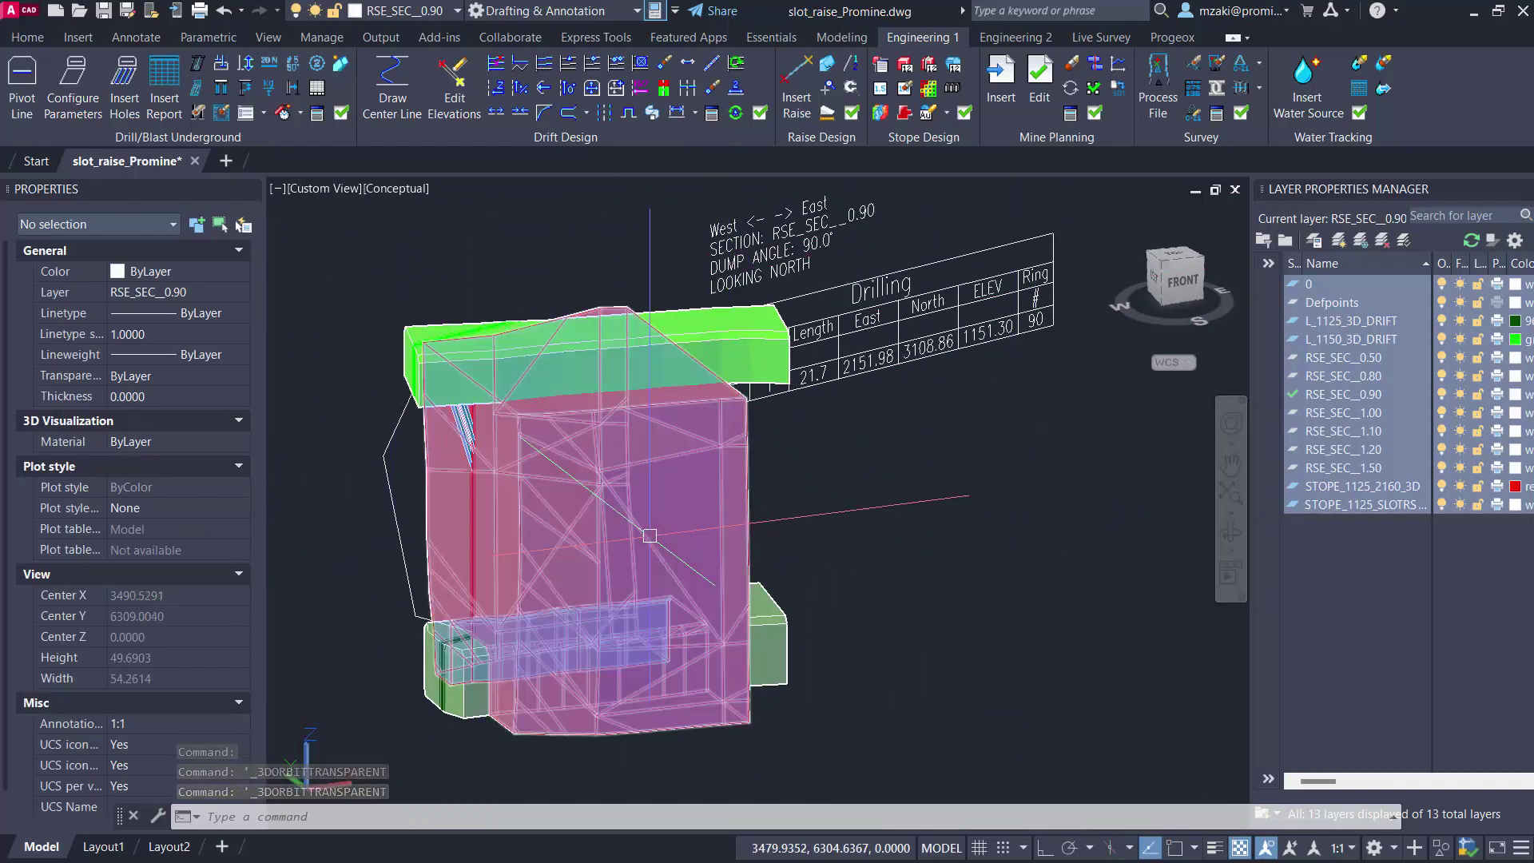
middle_click_drag(907, 472, 849, 512, "shift")
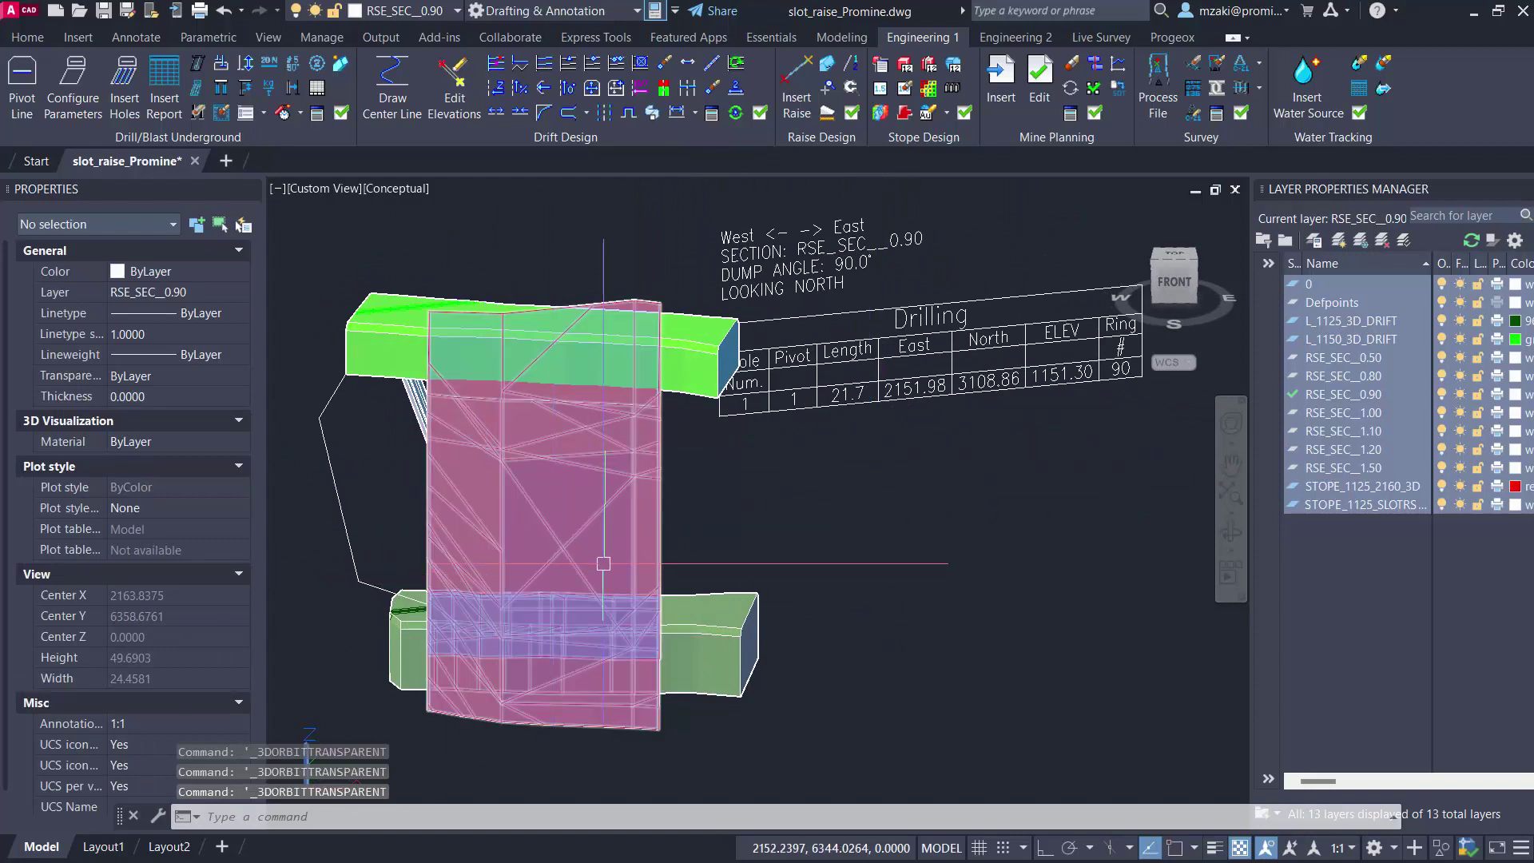